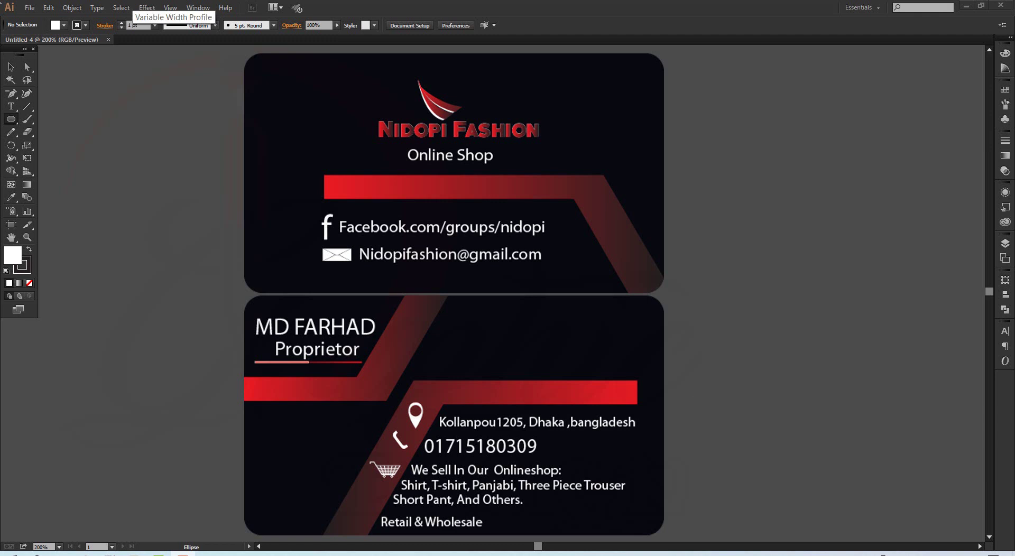
Draw a white oval on the empty canvas.
click(11, 67)
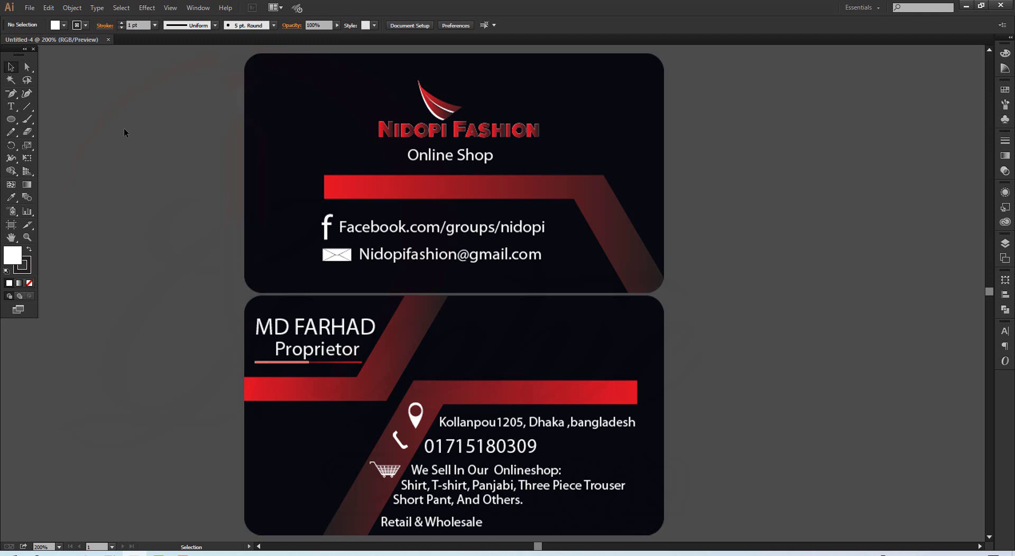
click(11, 120)
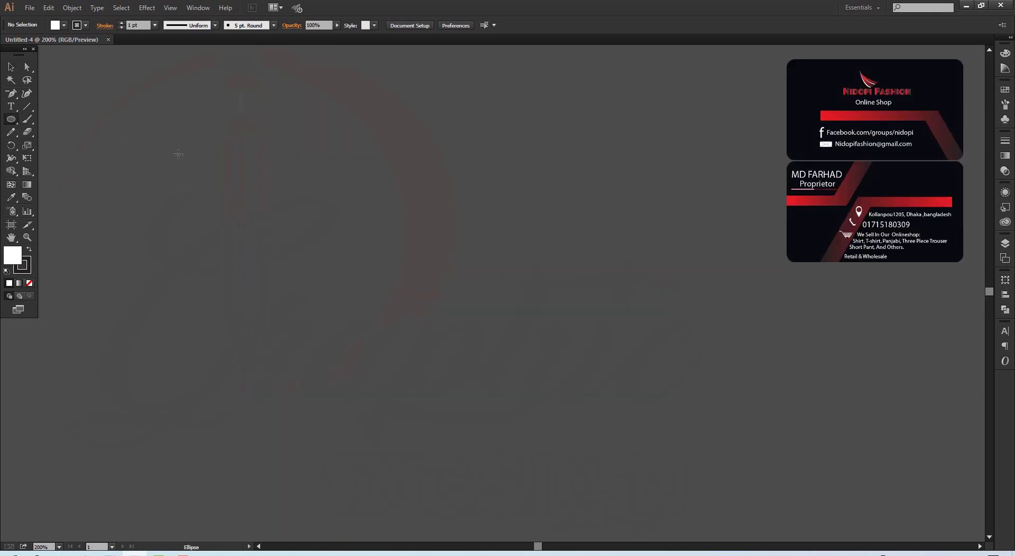
drag(178, 154, 222, 215)
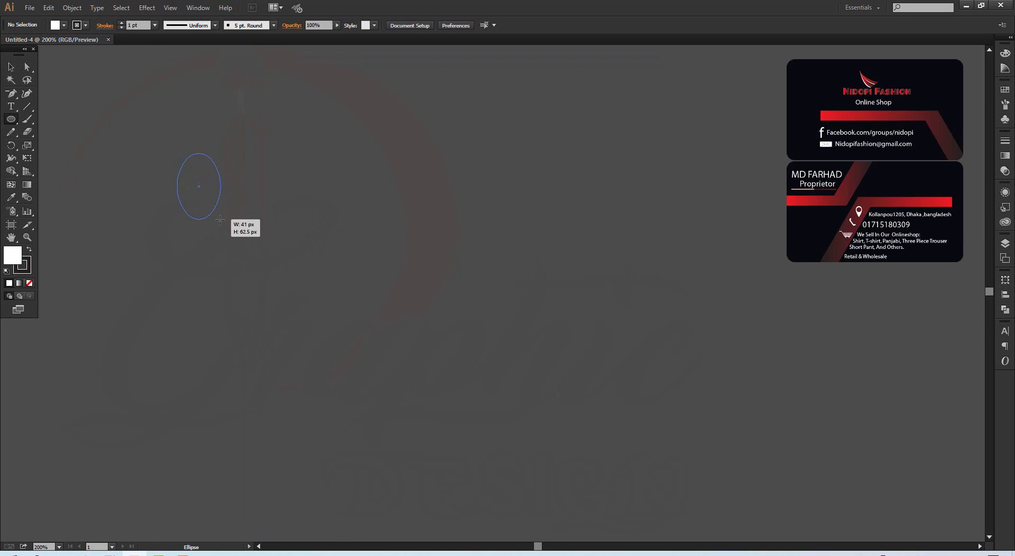
mouse_move(221, 214)
mouse_down()
mouse_move(257, 223)
mouse_move(239, 250)
mouse_up()
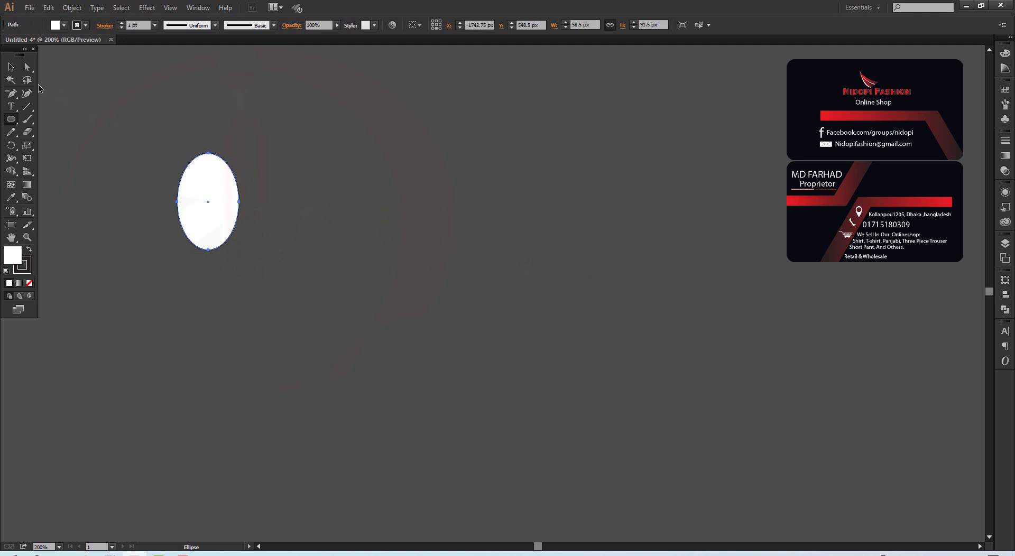
click(11, 68)
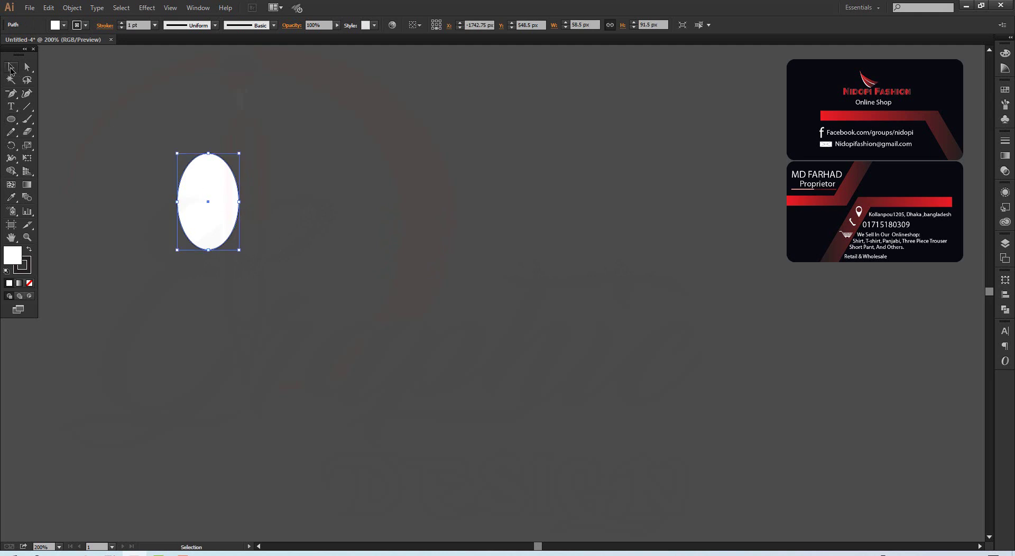
click(74, 83)
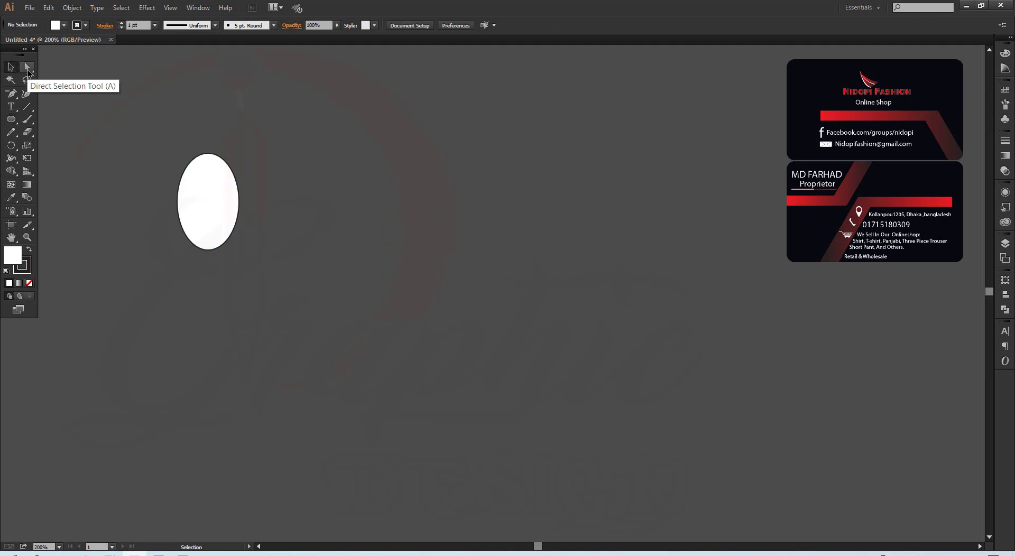
Try stretching the oval's bottom anchor downward, then undo it.
click(27, 69)
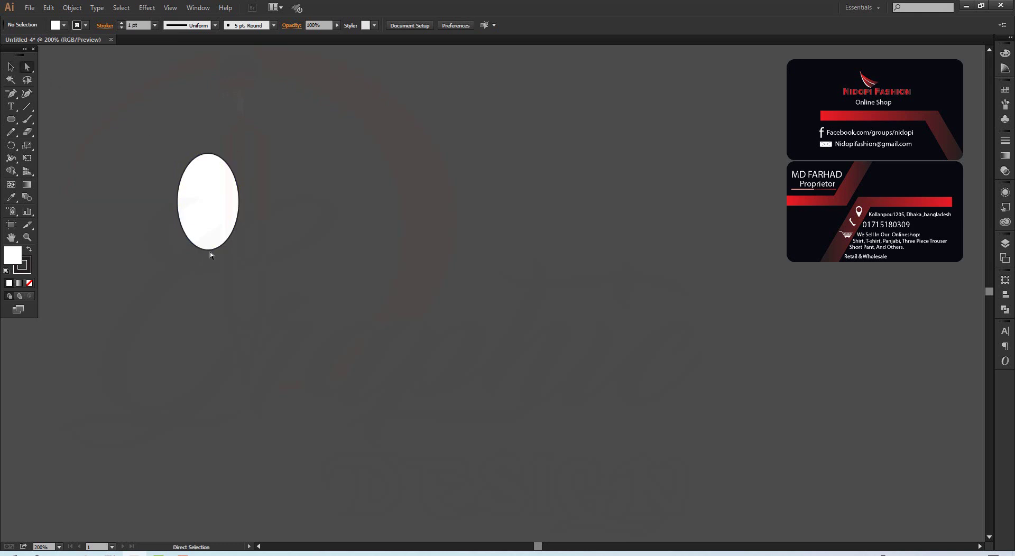
drag(208, 251, 209, 352)
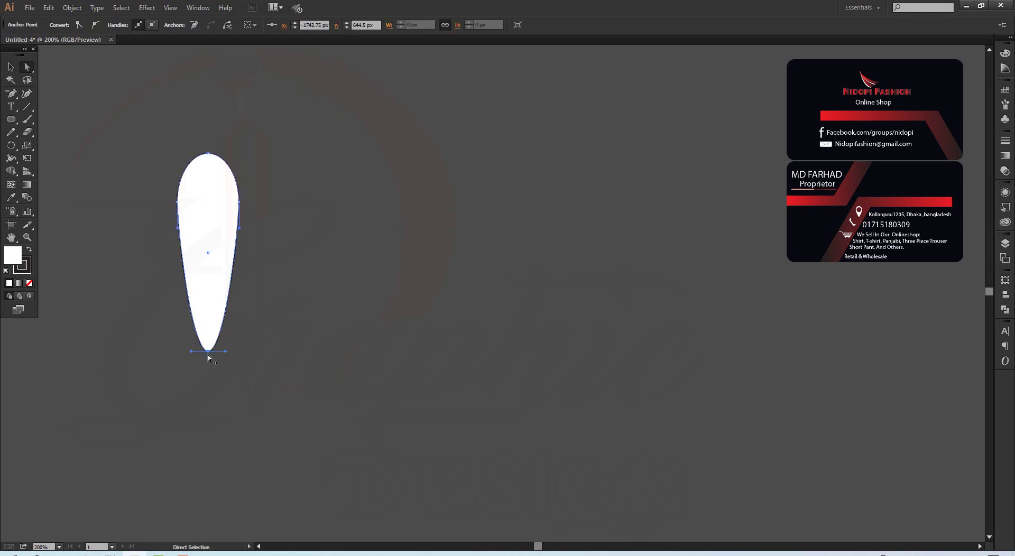
key(ctrl+z)
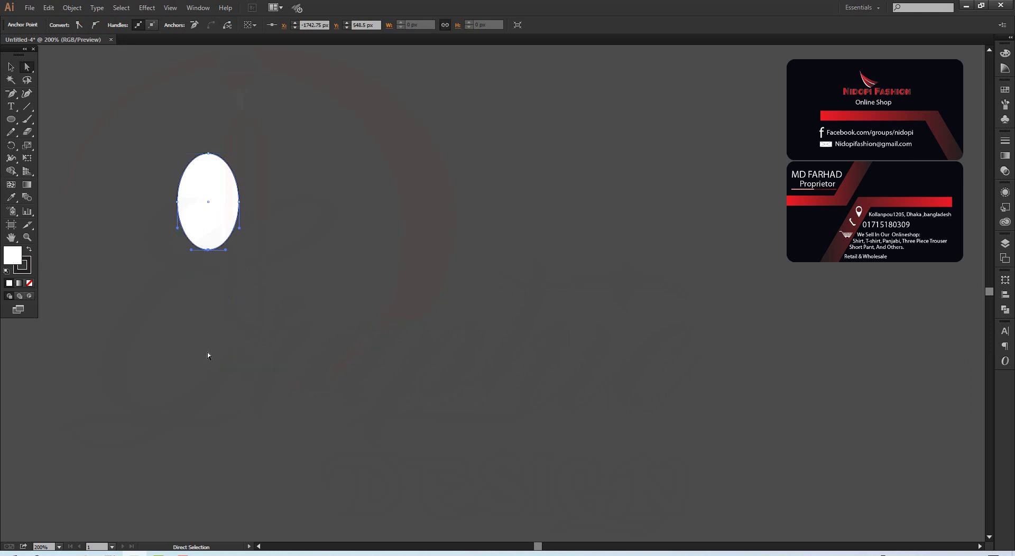
click(11, 67)
click(114, 84)
Convert the oval's bottom anchor into a sharp corner point.
drag(11, 94, 44, 135)
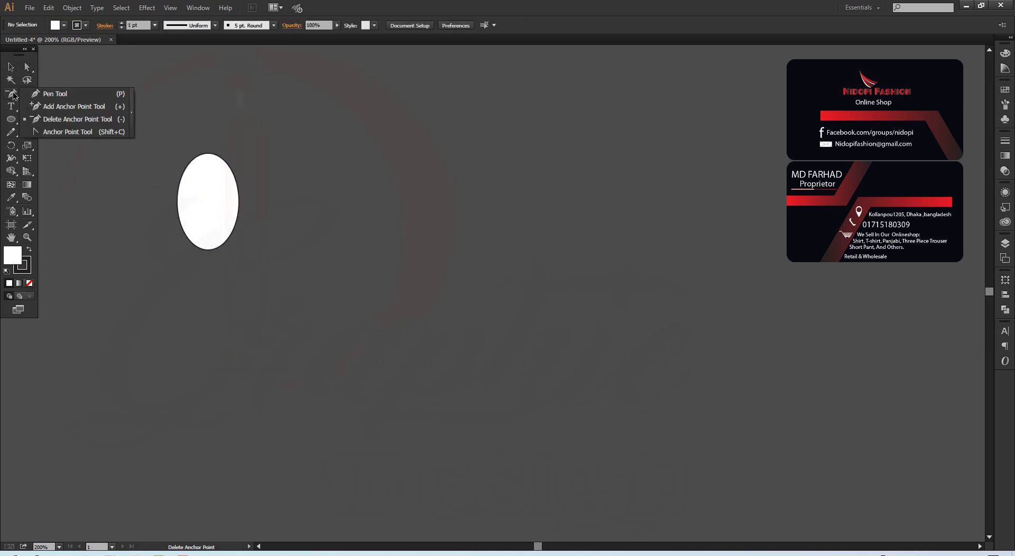
click(44, 134)
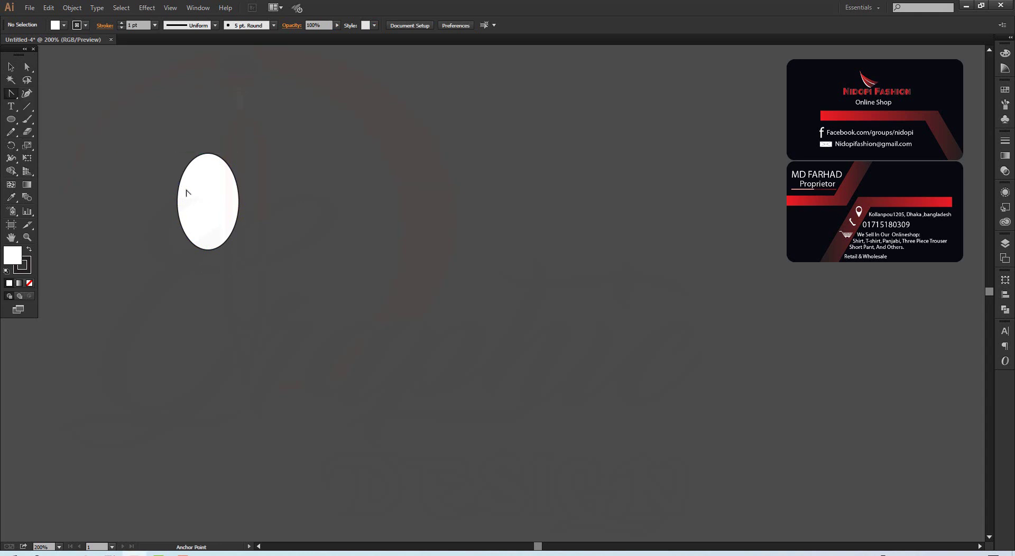
click(208, 250)
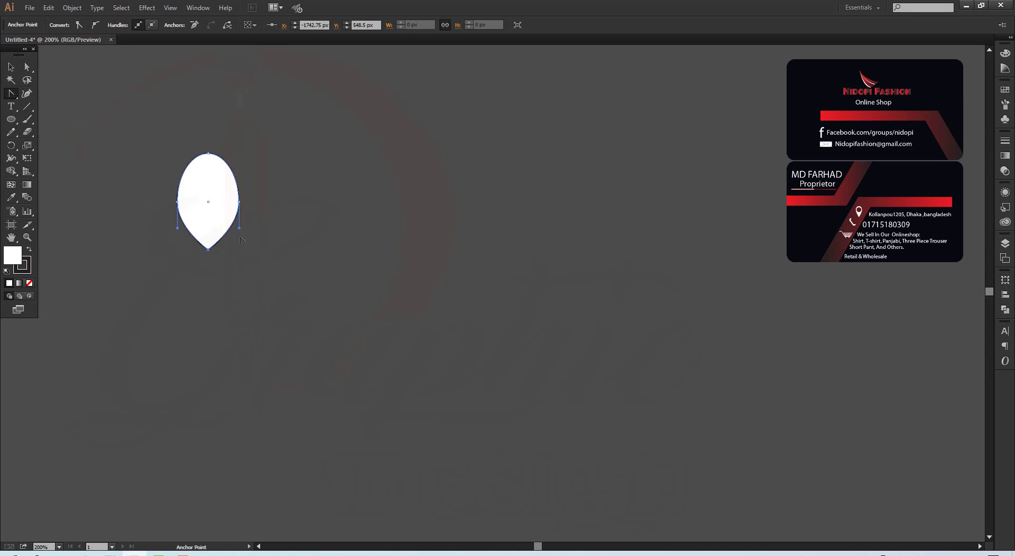
drag(208, 249, 207, 258)
click(11, 67)
click(91, 90)
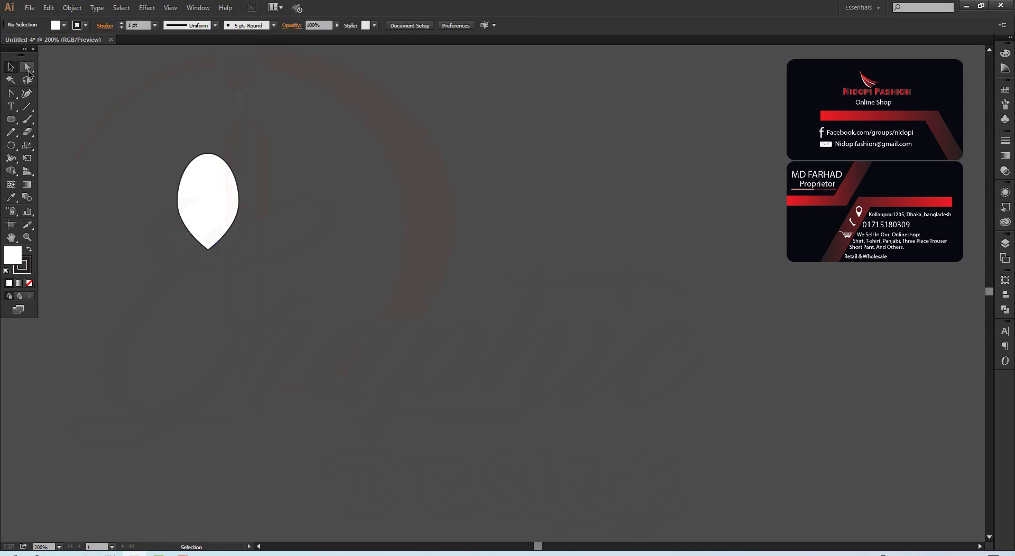
Drag the bottom point down to lengthen the oval into a teardrop.
click(28, 68)
mouse_move(208, 249)
mouse_down()
mouse_move(209, 323)
mouse_move(208, 292)
mouse_up()
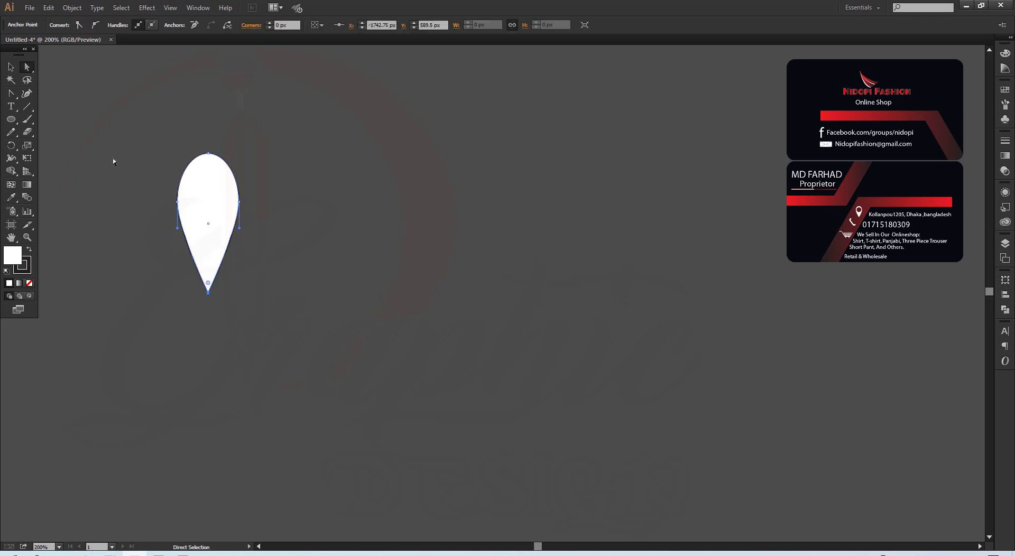
click(11, 67)
click(151, 125)
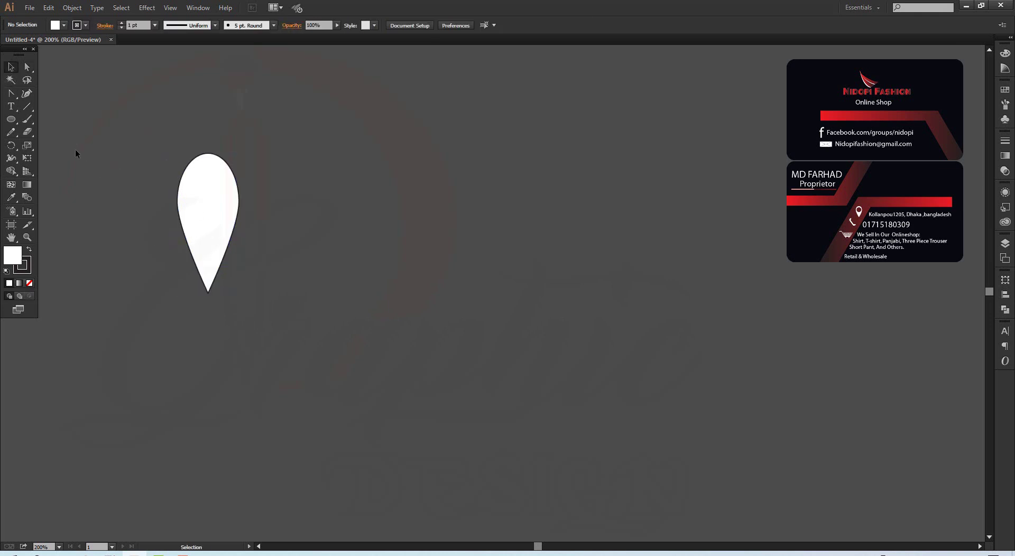
click(11, 119)
Draw a 47.5 px circle inside the teardrop's top and lower the top point slightly.
drag(208, 199, 229, 220)
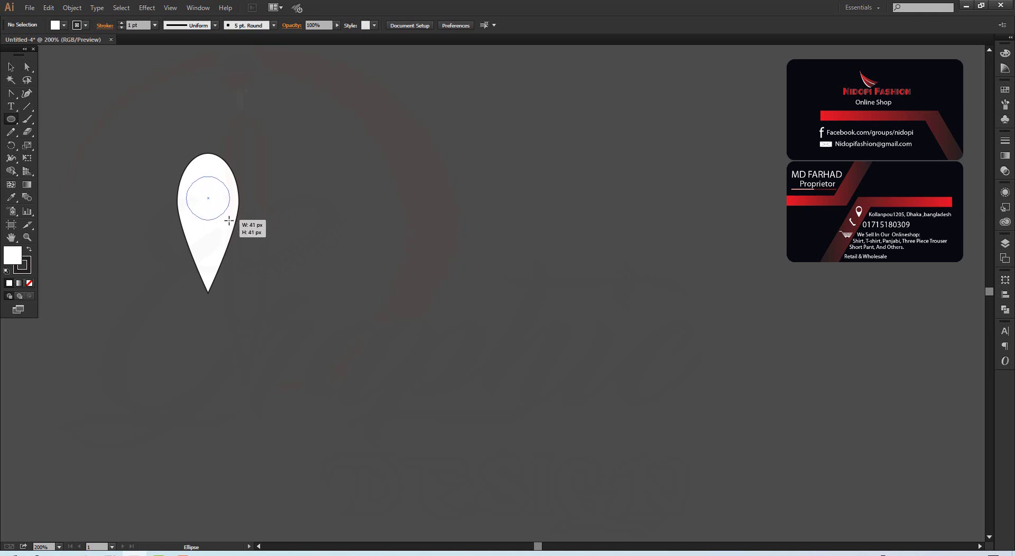
drag(228, 220, 229, 217)
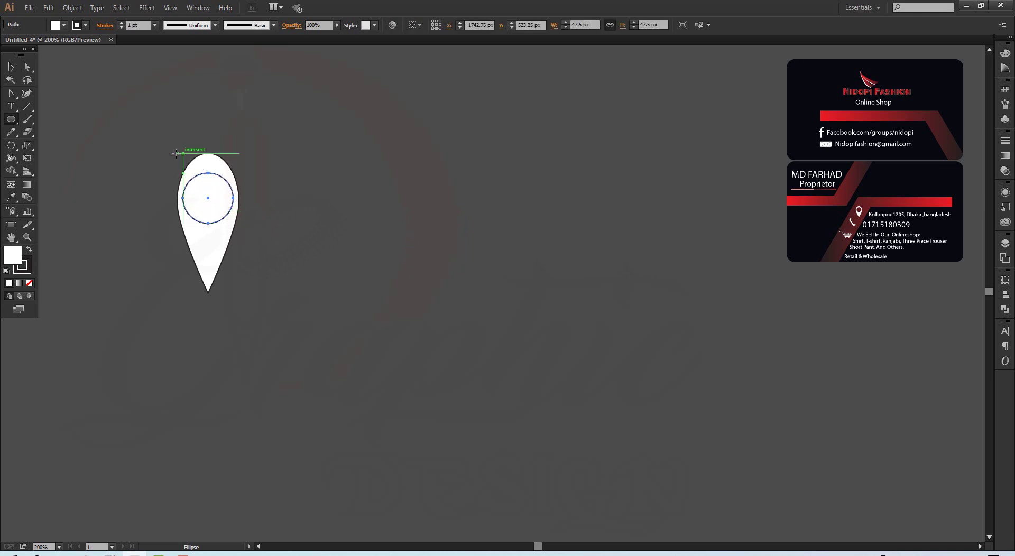
click(10, 68)
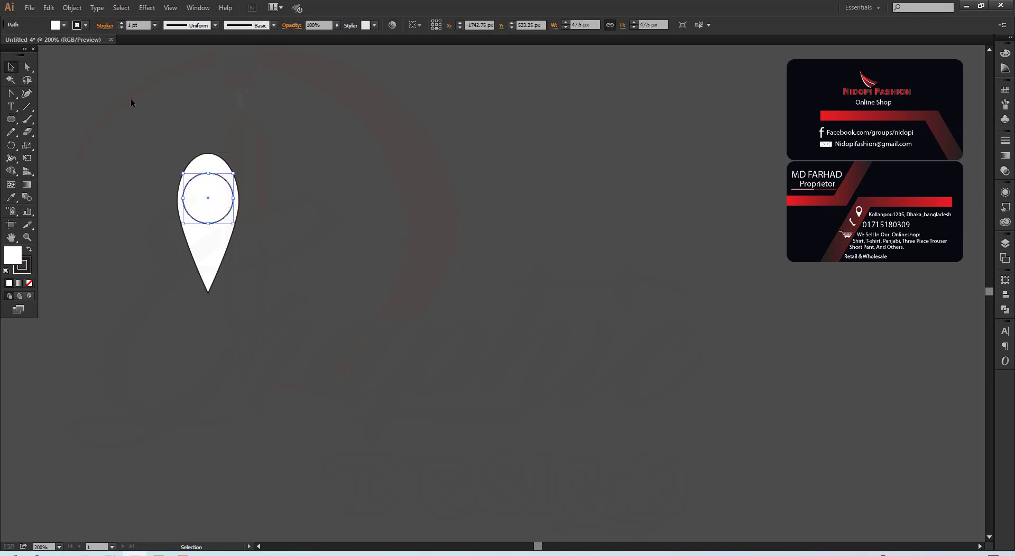
click(131, 98)
click(33, 67)
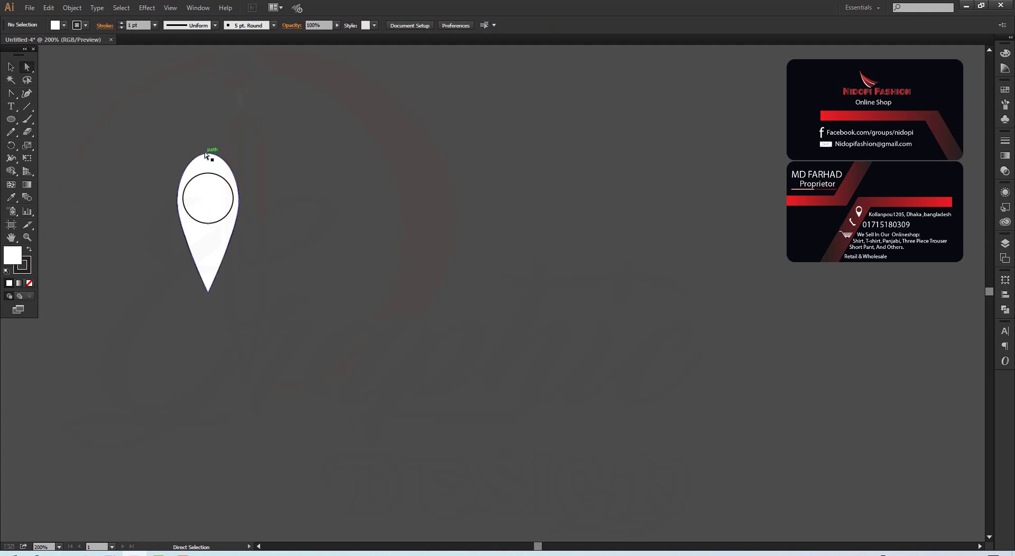
drag(208, 153, 208, 165)
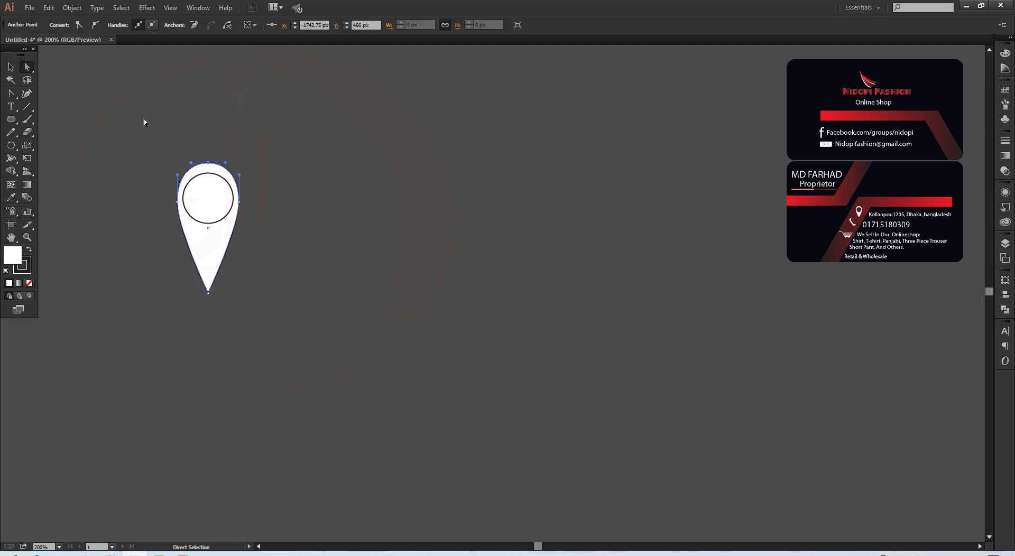
Subtract the inner circle from the teardrop with Shape Builder.
click(11, 67)
drag(144, 122, 266, 246)
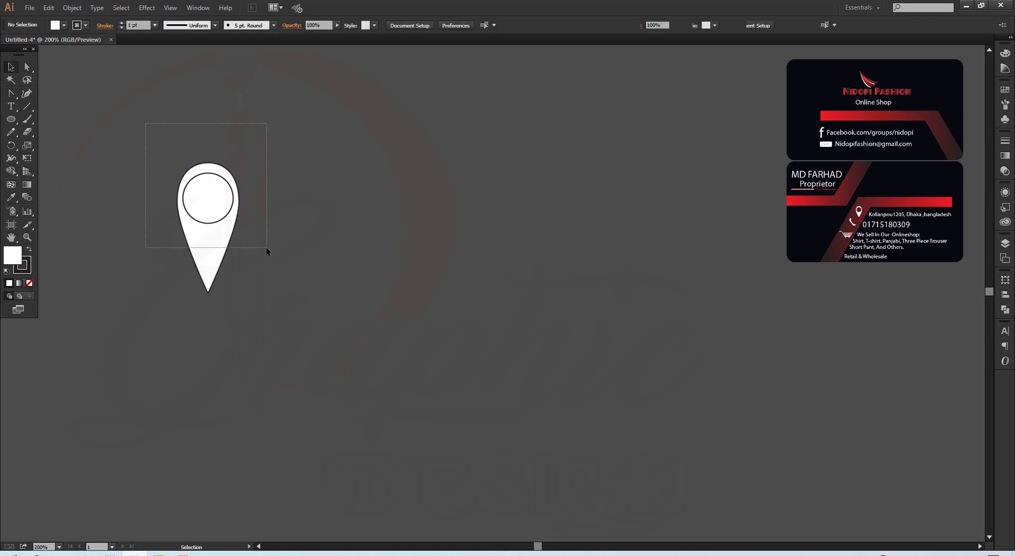
click(12, 171)
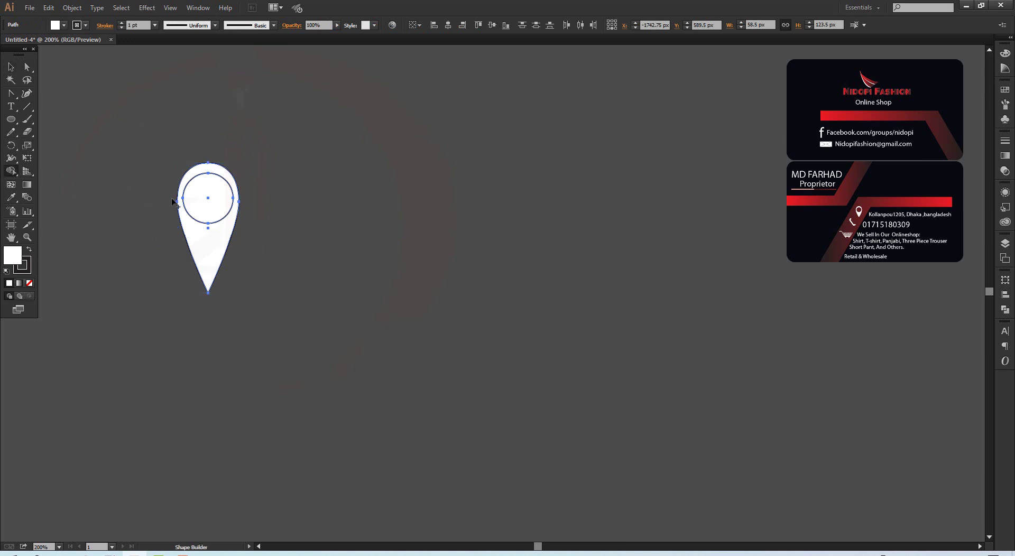
alt+click(212, 205)
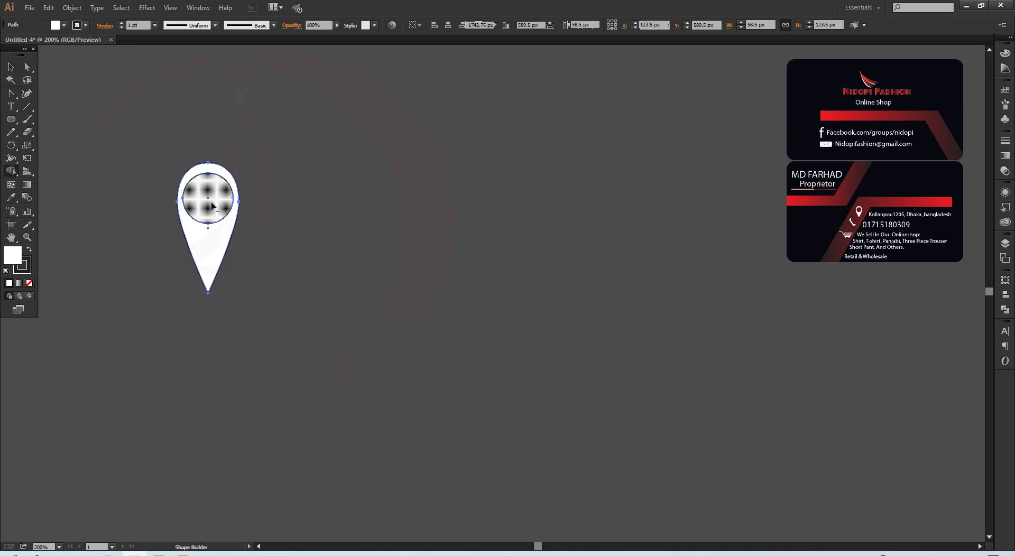
Move the hollow pin beside the business card.
click(10, 68)
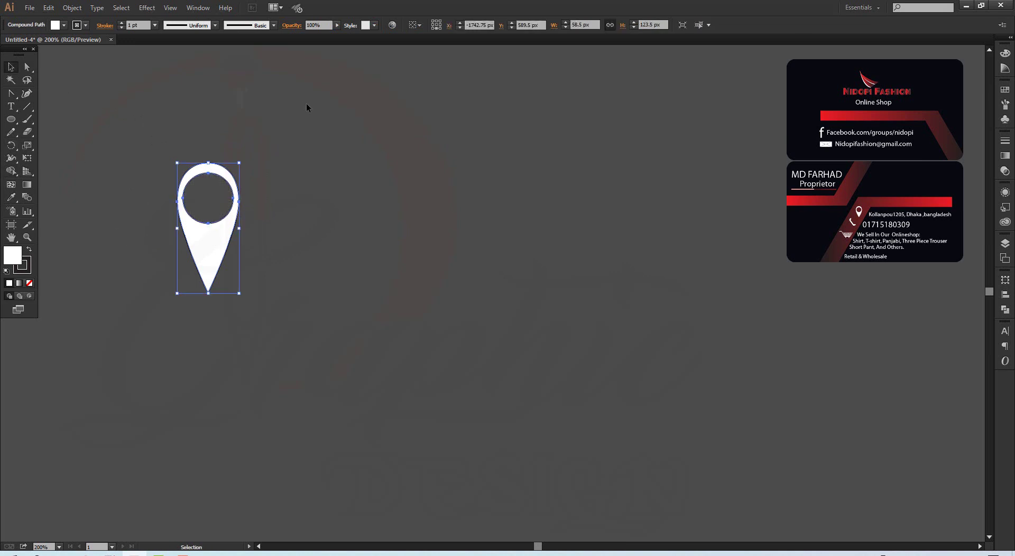
click(306, 105)
drag(228, 227, 724, 215)
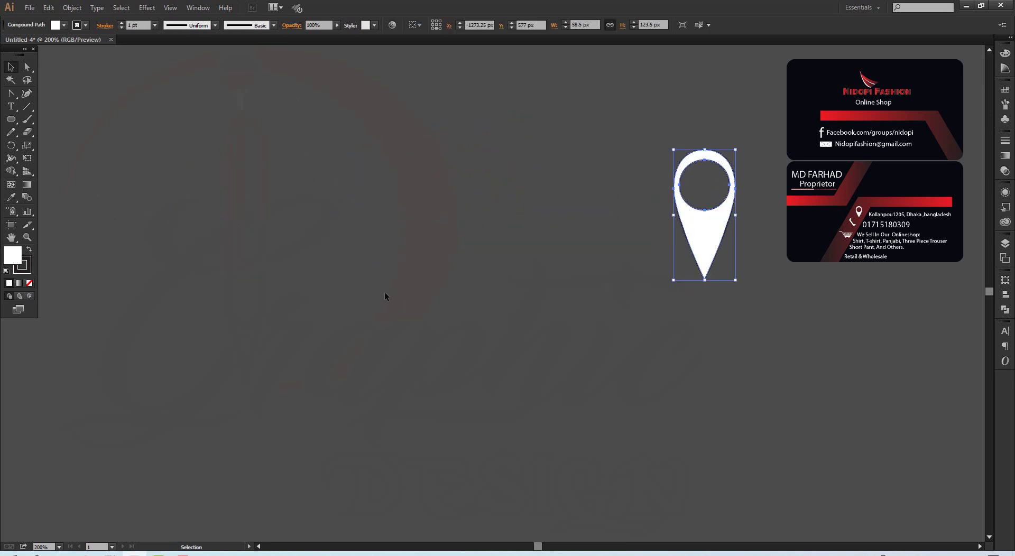
click(206, 254)
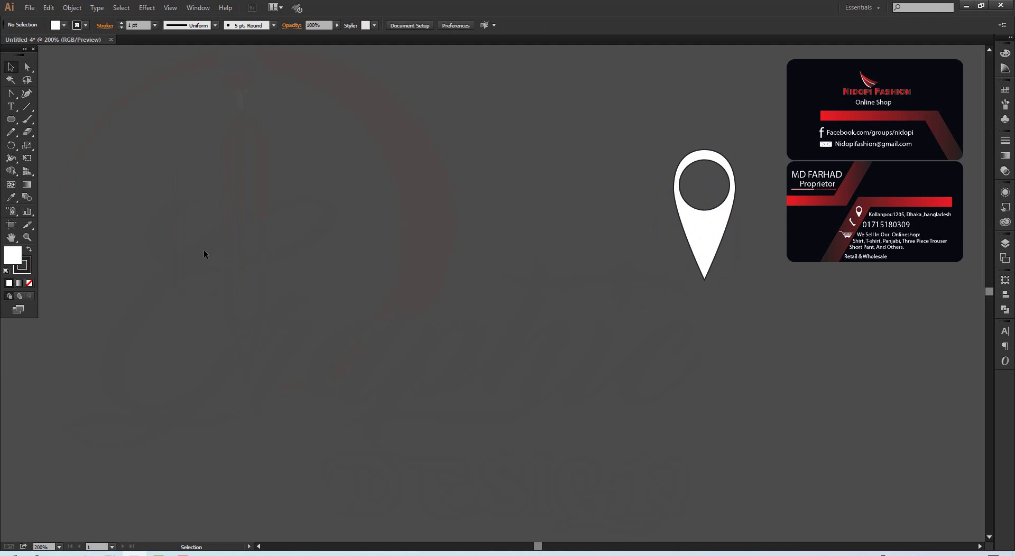
Draw a closed L-shaped bar path with the Pen tool.
click(12, 93)
click(31, 96)
click(282, 284)
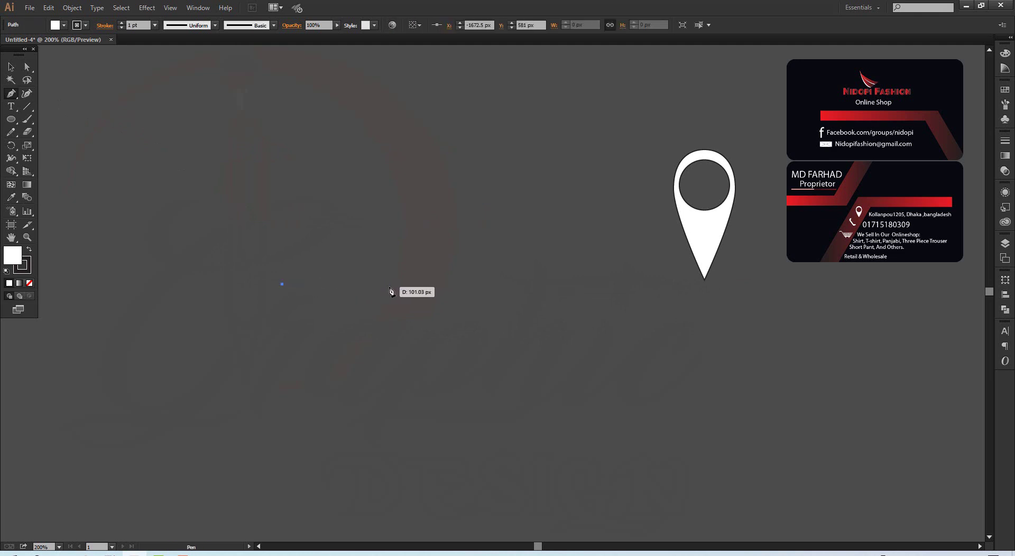
shift+click(389, 284)
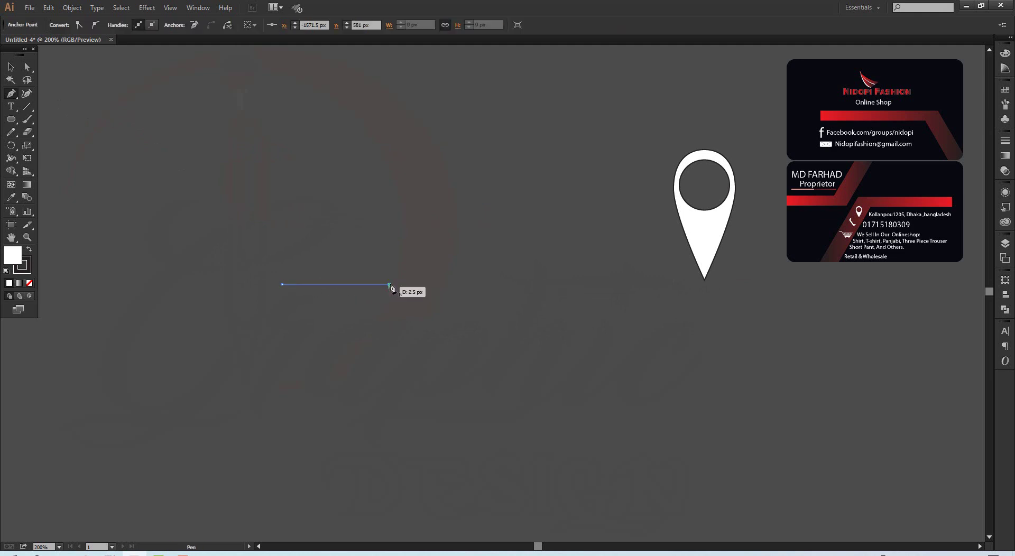
click(392, 255)
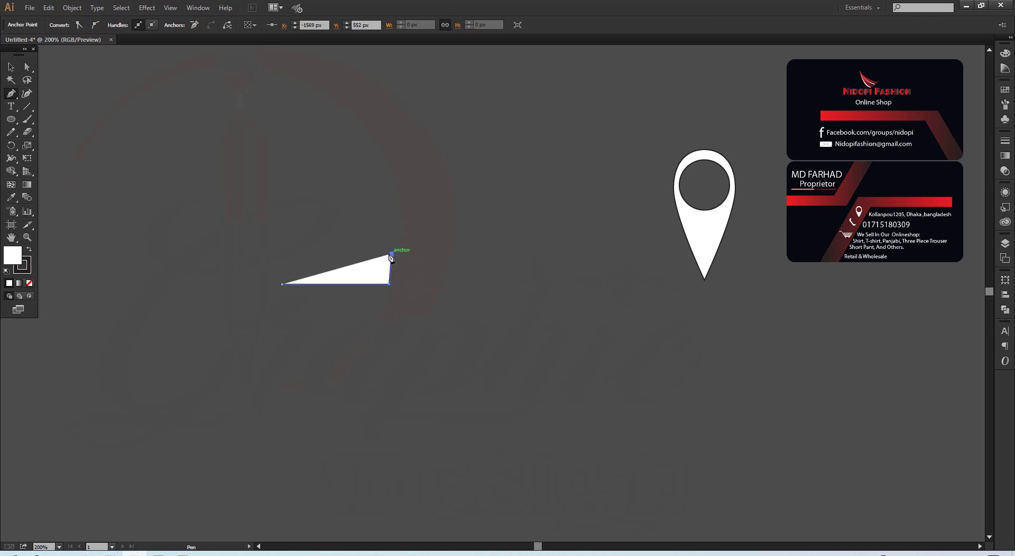
click(378, 255)
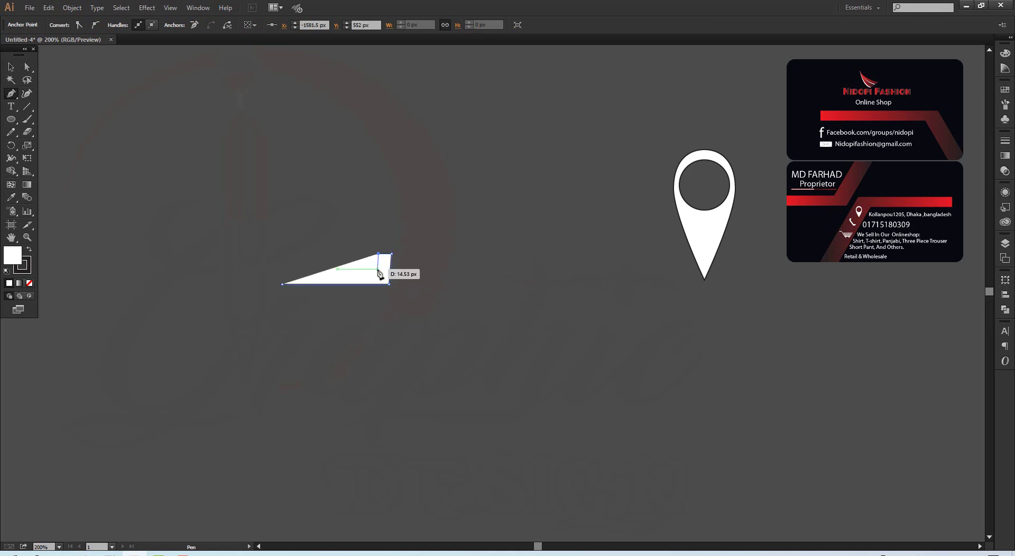
click(380, 273)
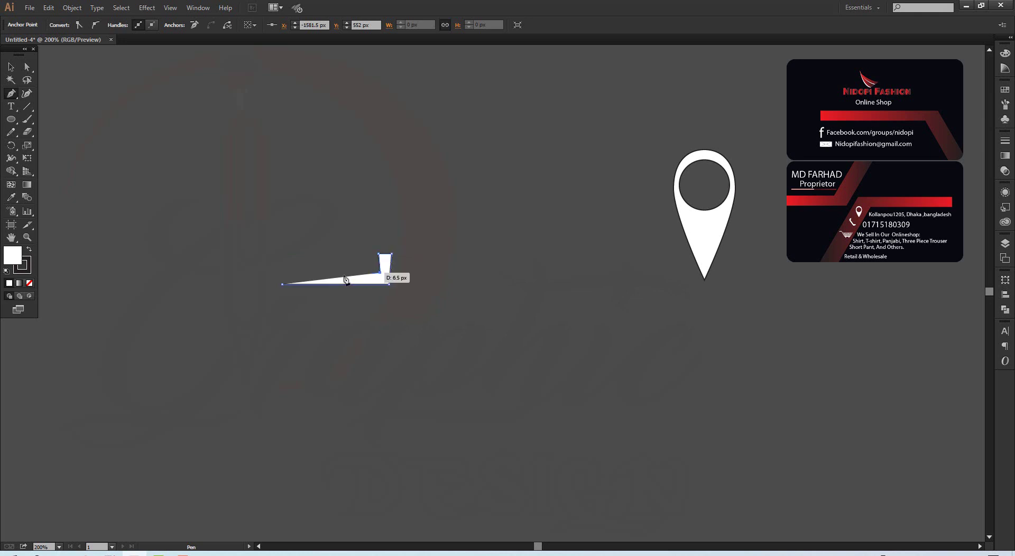
click(283, 273)
click(283, 284)
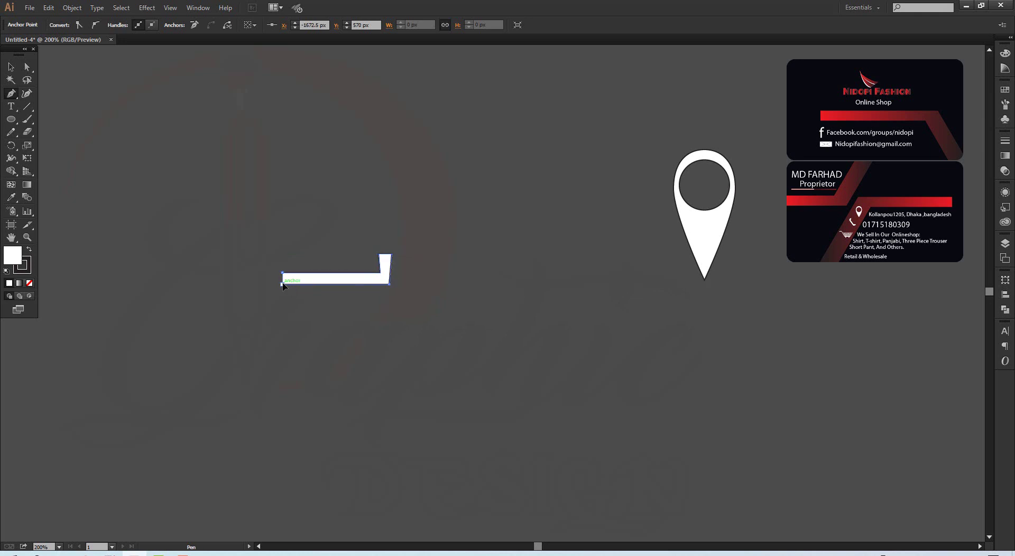
click(10, 67)
Set the bar's fill to None so only its outline remains.
click(213, 135)
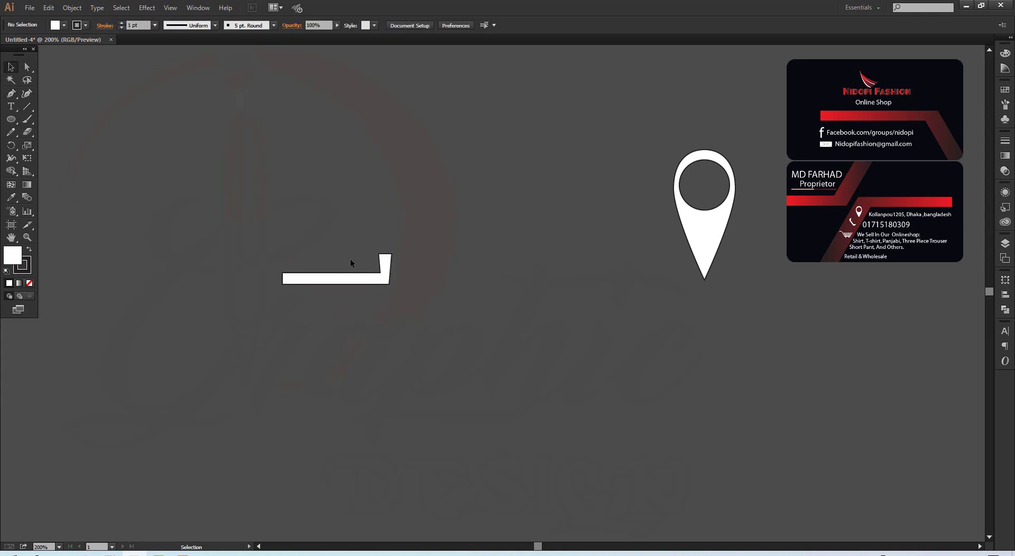
click(352, 280)
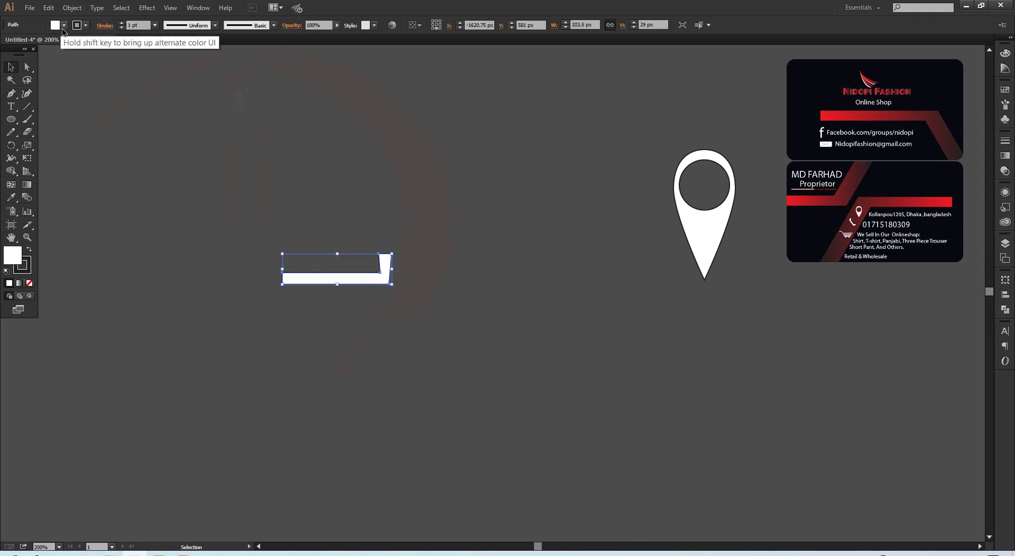
click(63, 24)
click(7, 42)
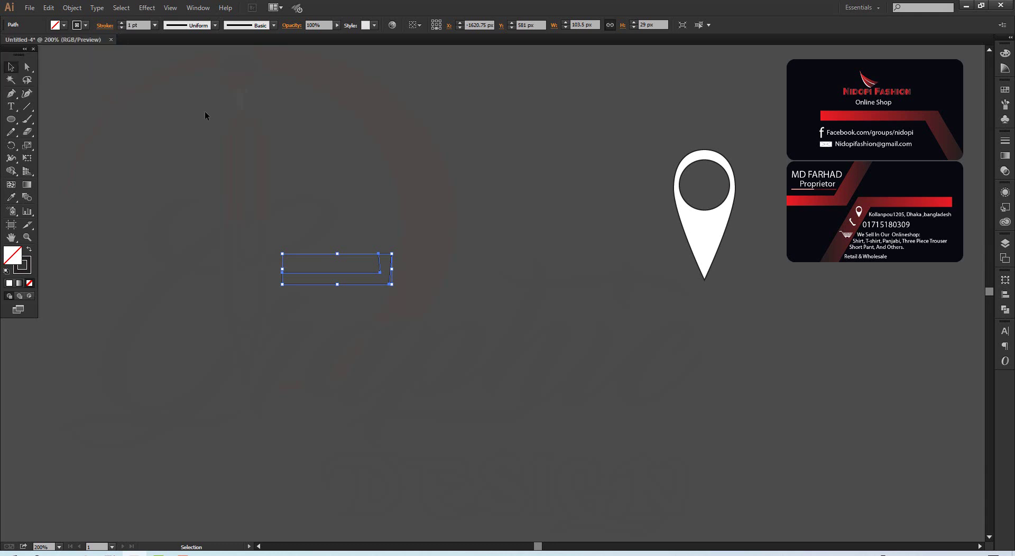
click(290, 189)
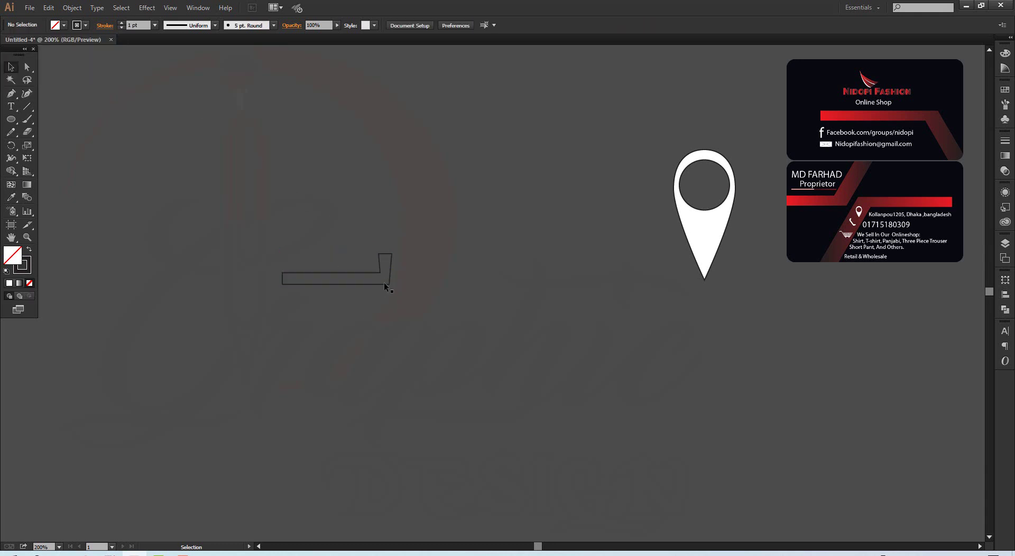
Round the bar's inner corner to about 15.52 px.
click(27, 67)
click(376, 271)
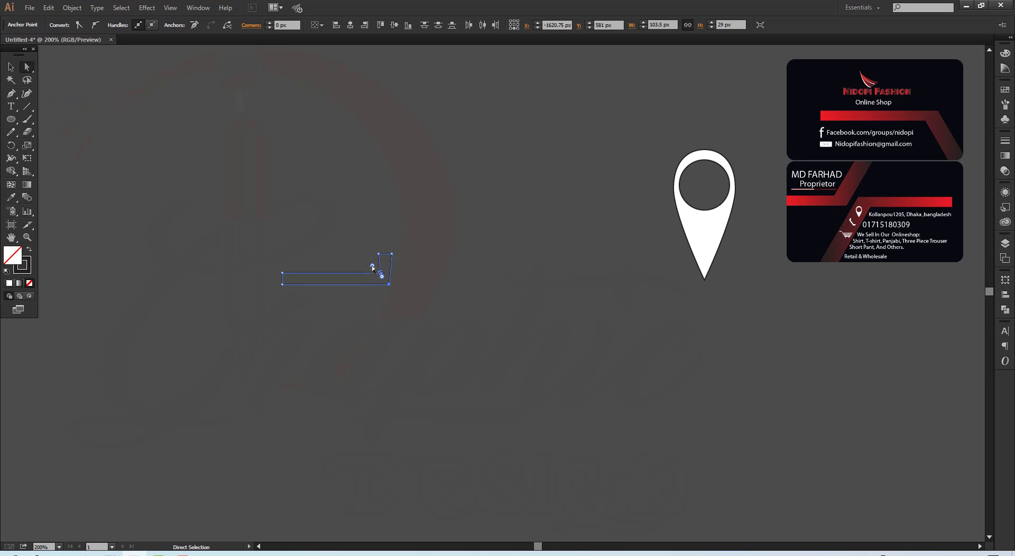
drag(373, 267, 364, 253)
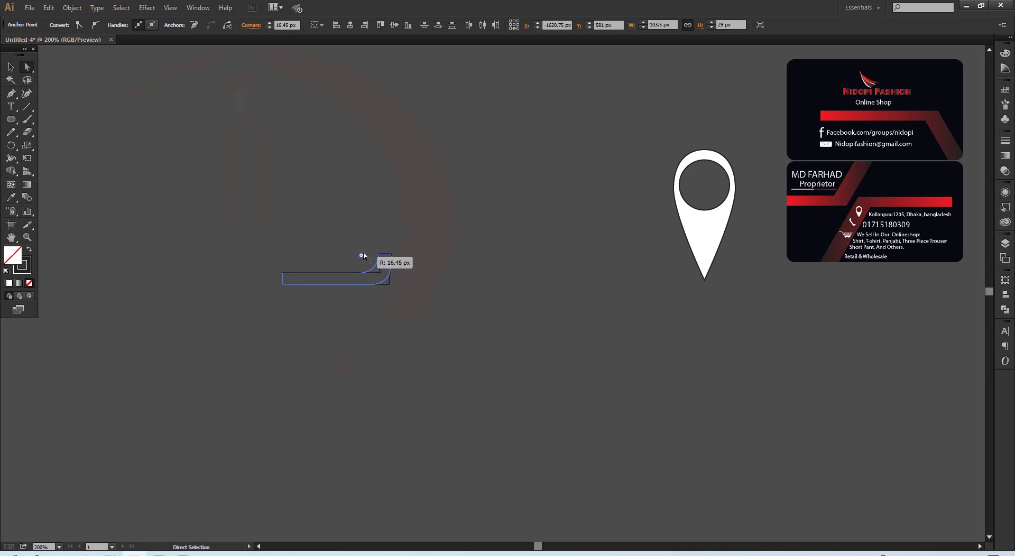
click(11, 67)
click(179, 117)
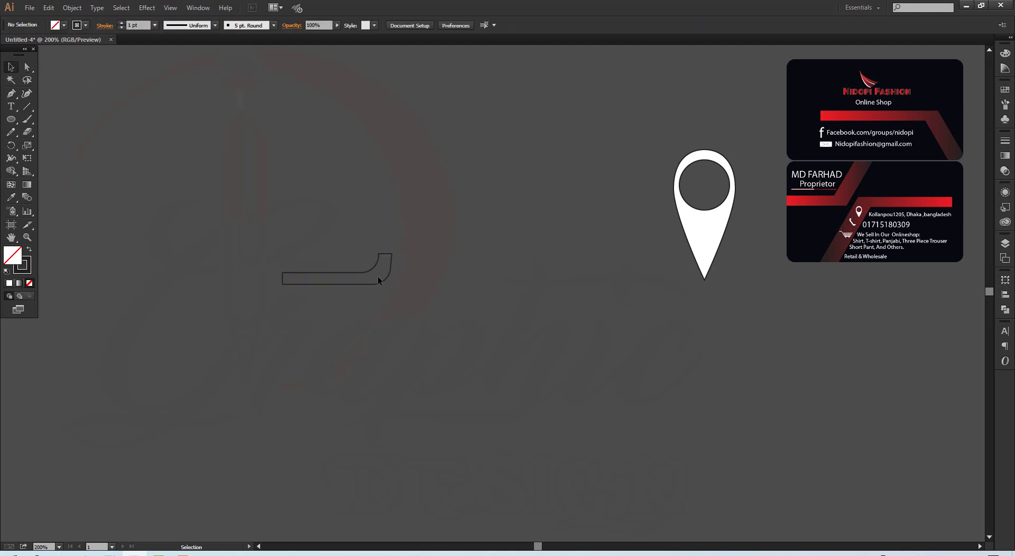
Make a vertically reflected copy of the bar.
drag(254, 211, 424, 312)
right_click(372, 264)
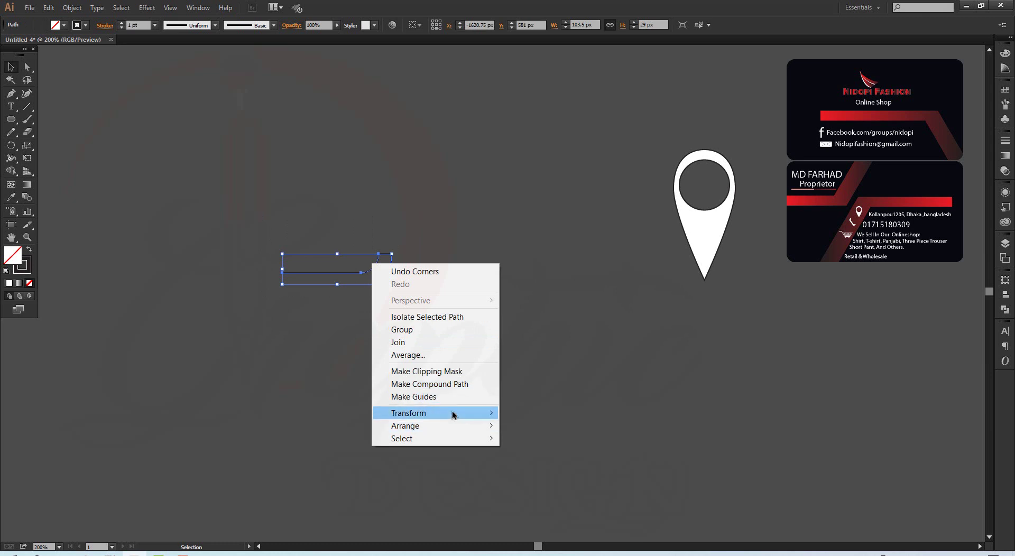
mouse_move(435, 413)
click(541, 455)
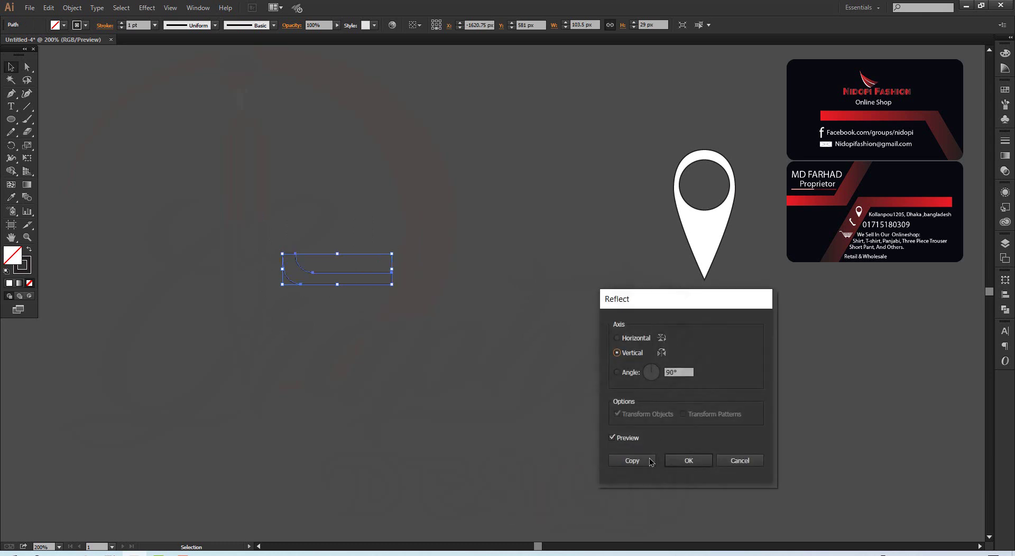
click(629, 461)
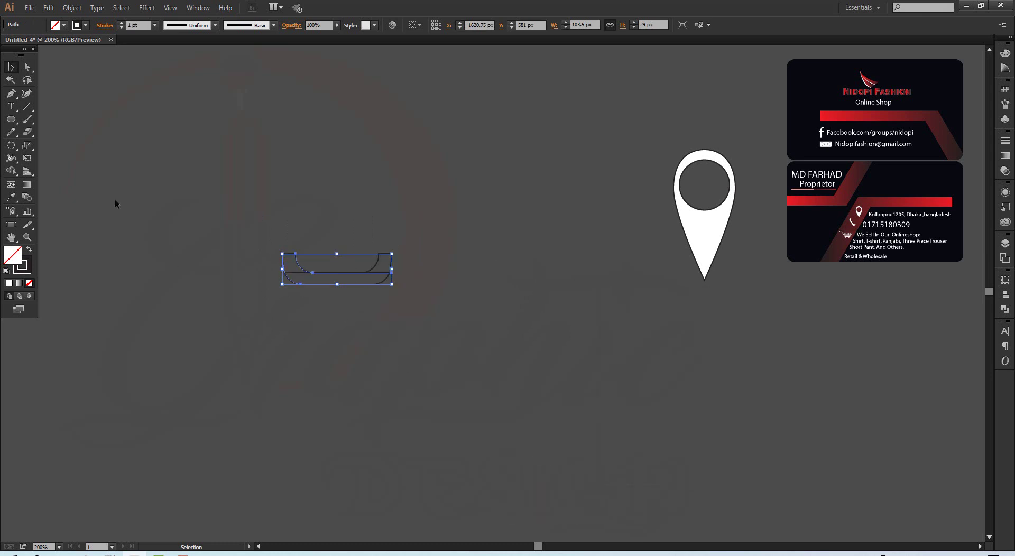
Merge both mirrored bars into one U shape with Shape Builder, removing the extra corner piece.
click(132, 137)
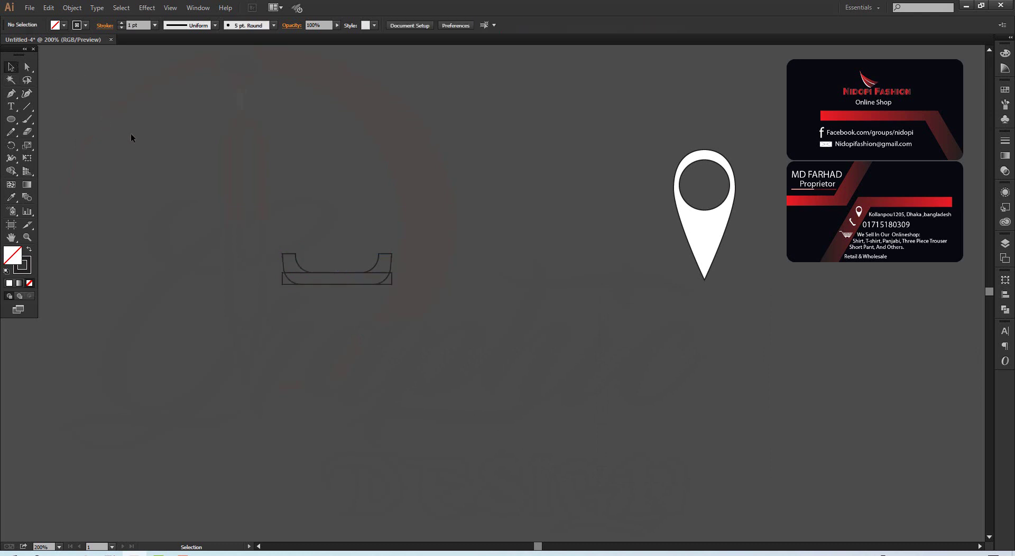
drag(238, 229, 464, 321)
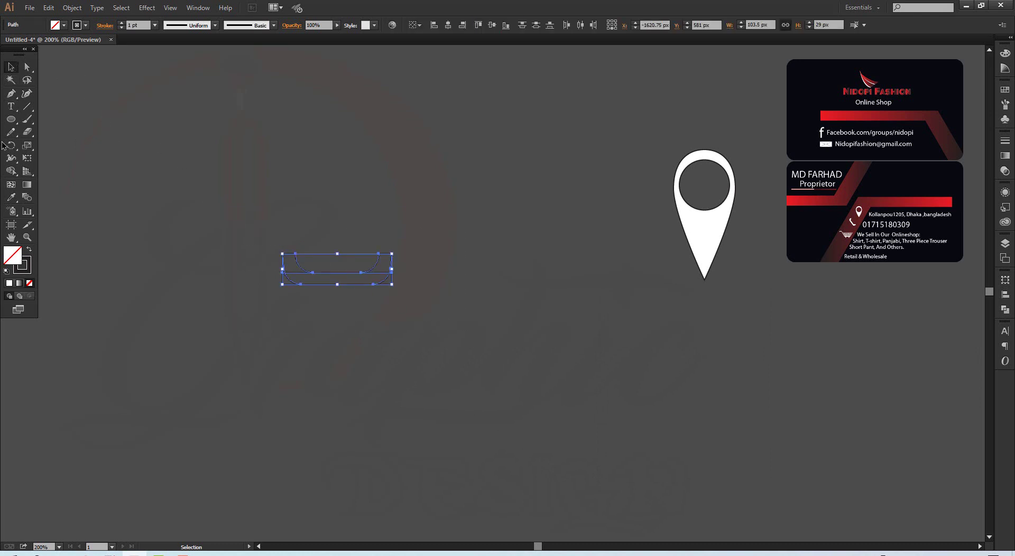
click(11, 172)
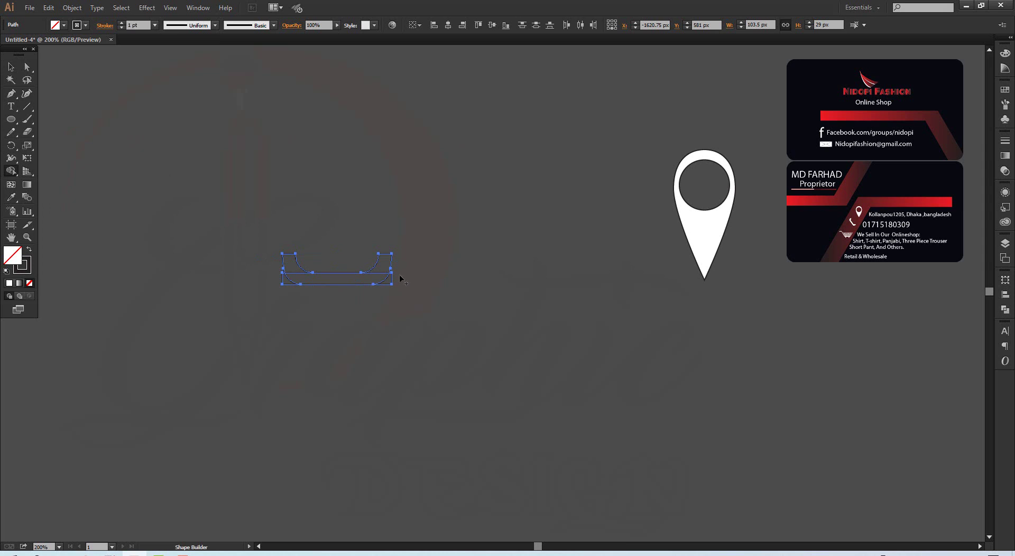
key(ctrl+plus)
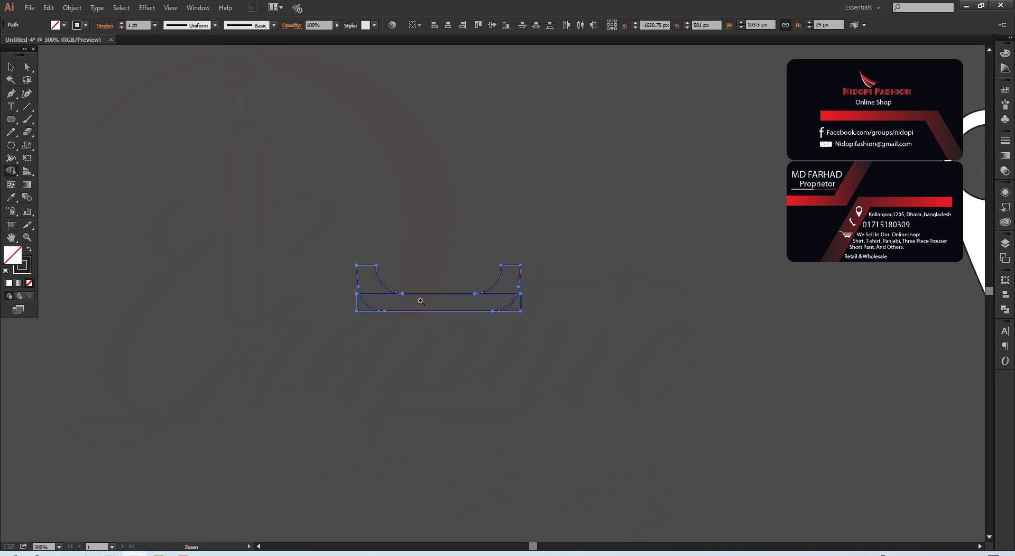
key(ctrl+plus)
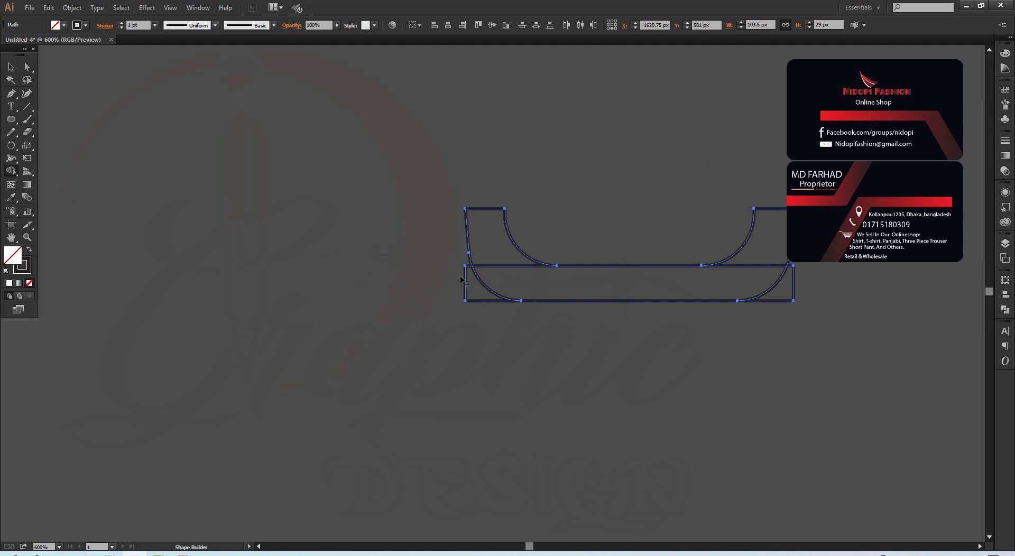
drag(460, 256, 481, 312)
alt+click(788, 285)
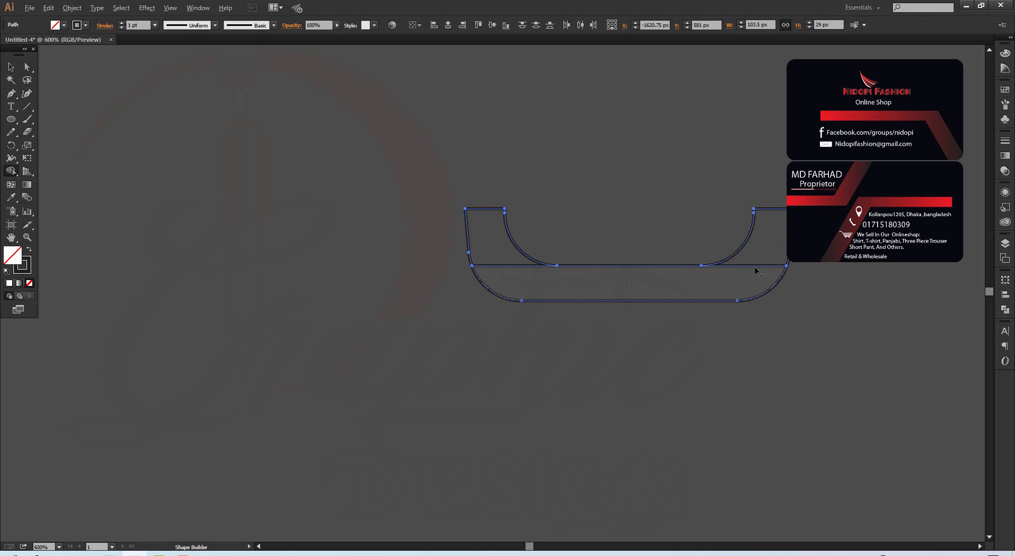
drag(756, 270, 751, 262)
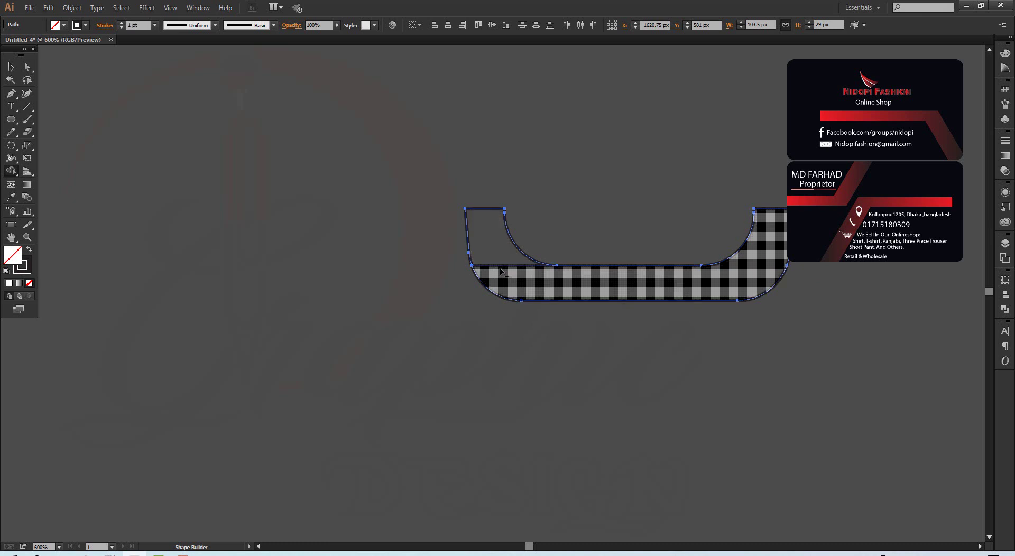
drag(500, 272, 556, 266)
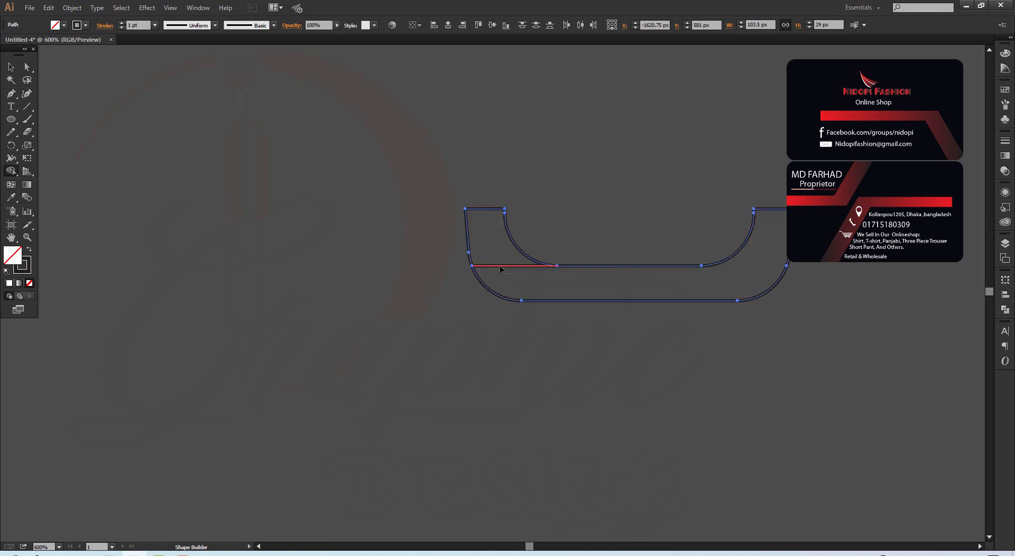
Zoom out and move the U-shaped outline below the pin's tip.
click(10, 66)
click(182, 155)
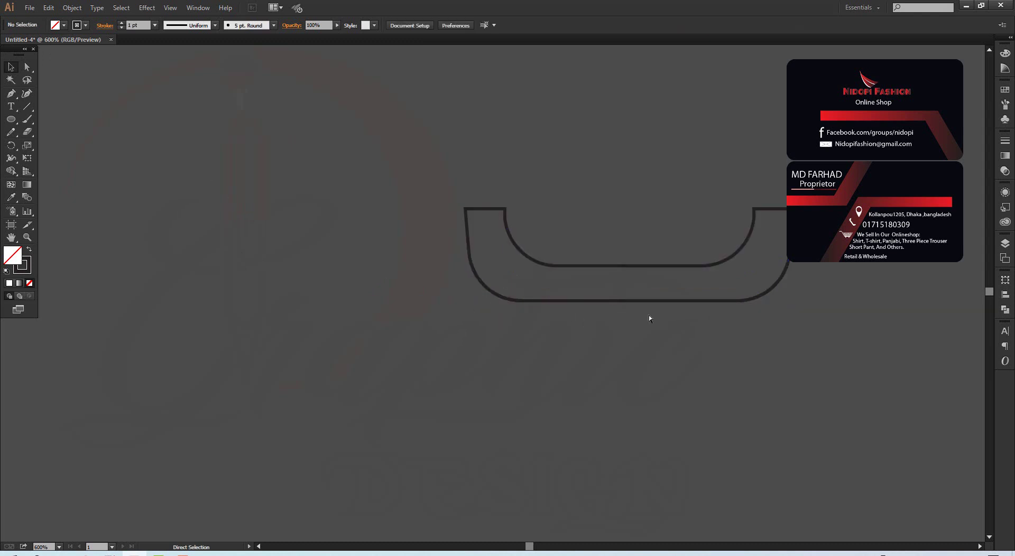
key(z)
alt+click(664, 300)
alt+click(649, 302)
alt+click(618, 304)
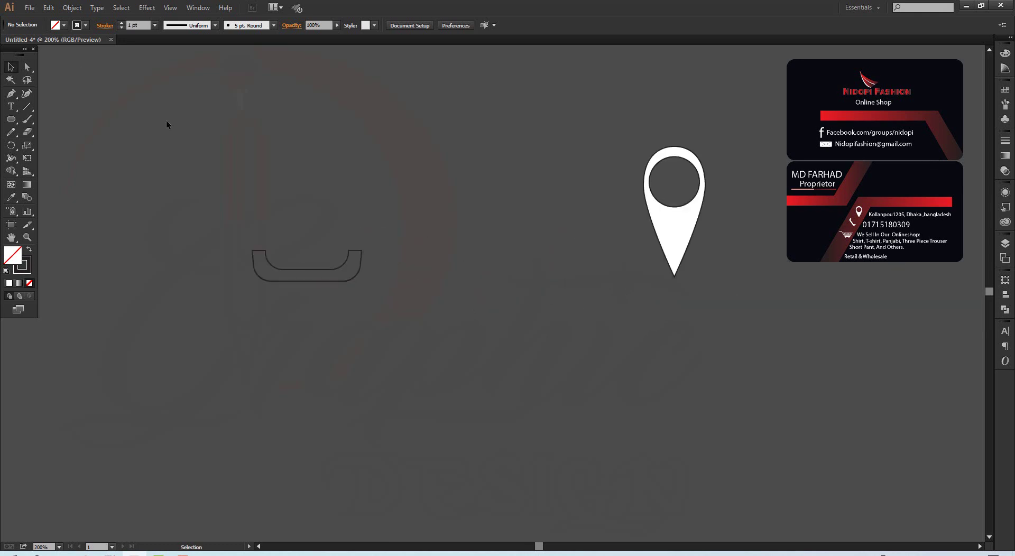
click(12, 67)
click(263, 254)
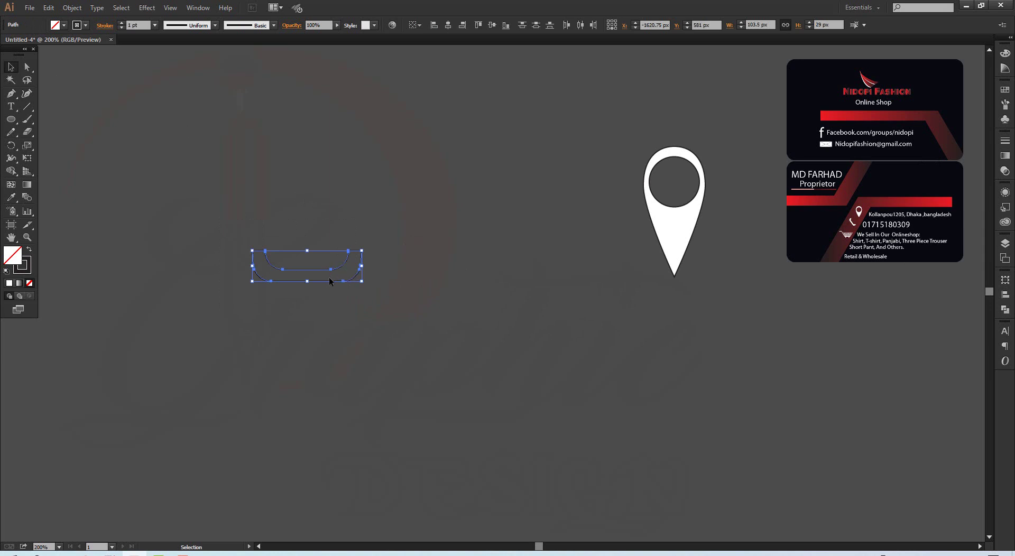
drag(328, 280, 791, 335)
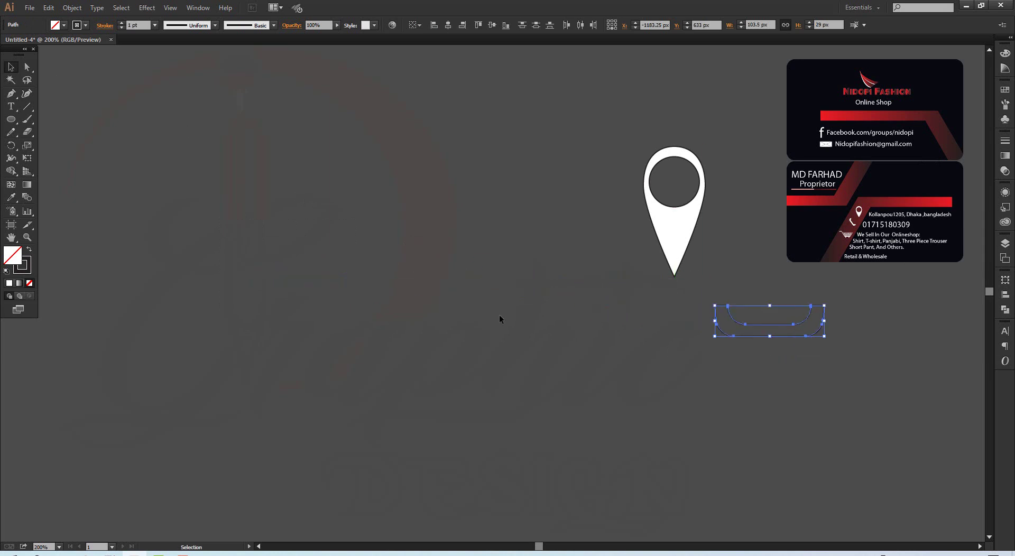
click(381, 262)
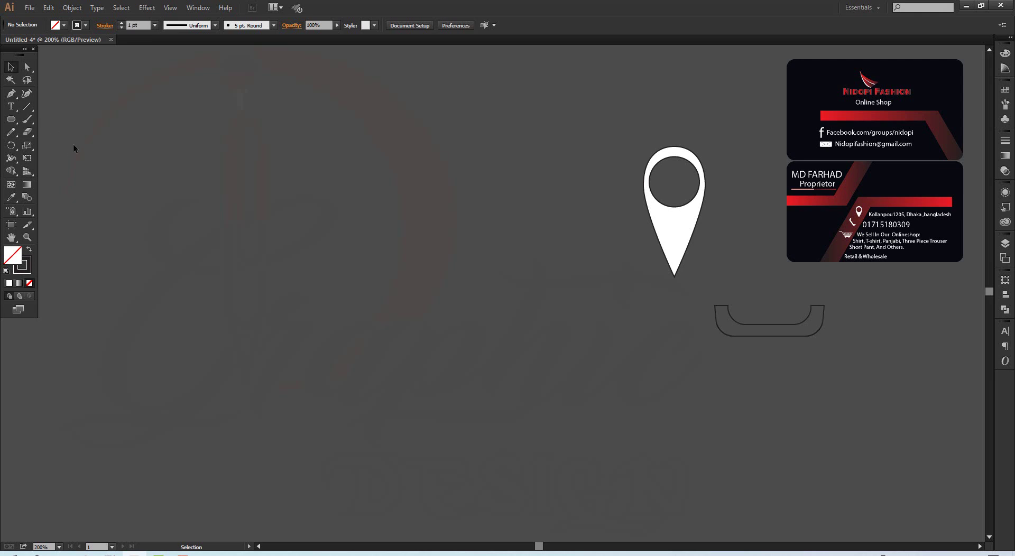
Draw a rectangular grid and perspective-distort it into a trapezoid narrower at the bottom.
click(27, 106)
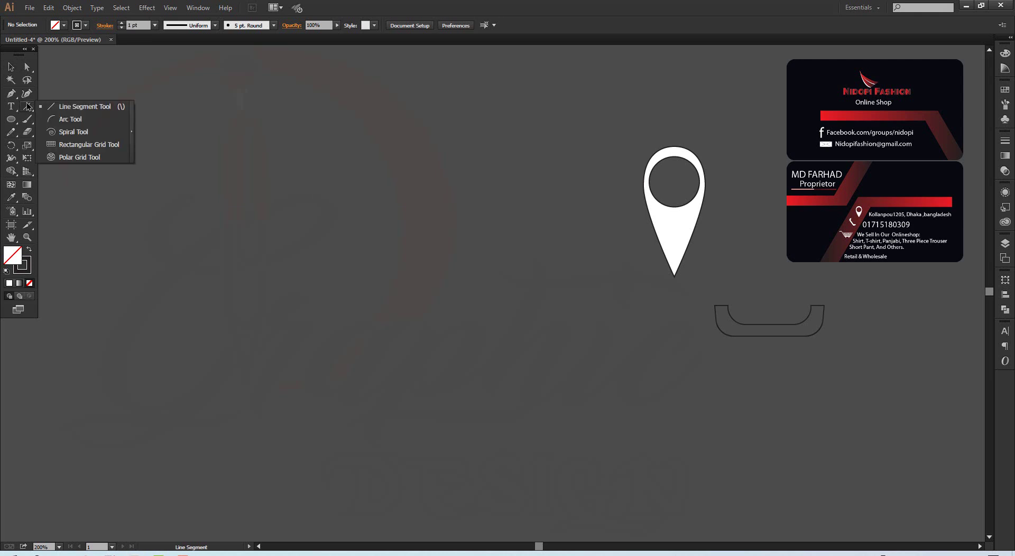
click(61, 146)
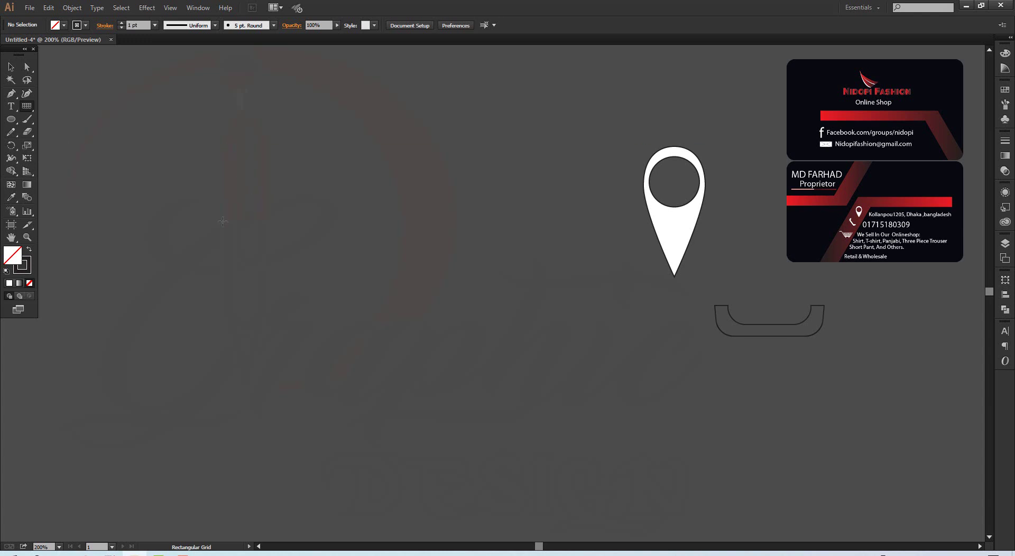
mouse_move(184, 193)
mouse_down()
mouse_move(264, 256)
mouse_move(272, 249)
mouse_up()
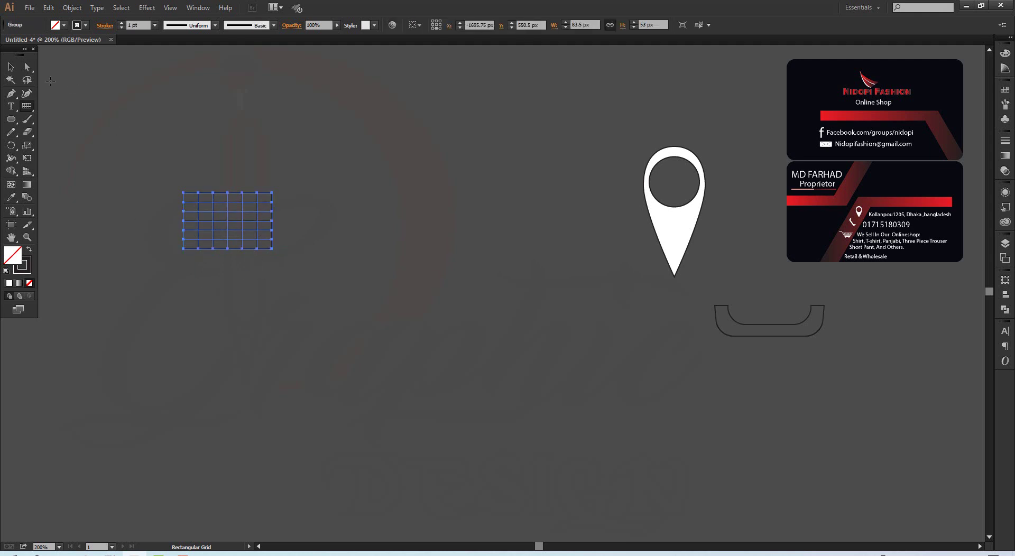
click(27, 158)
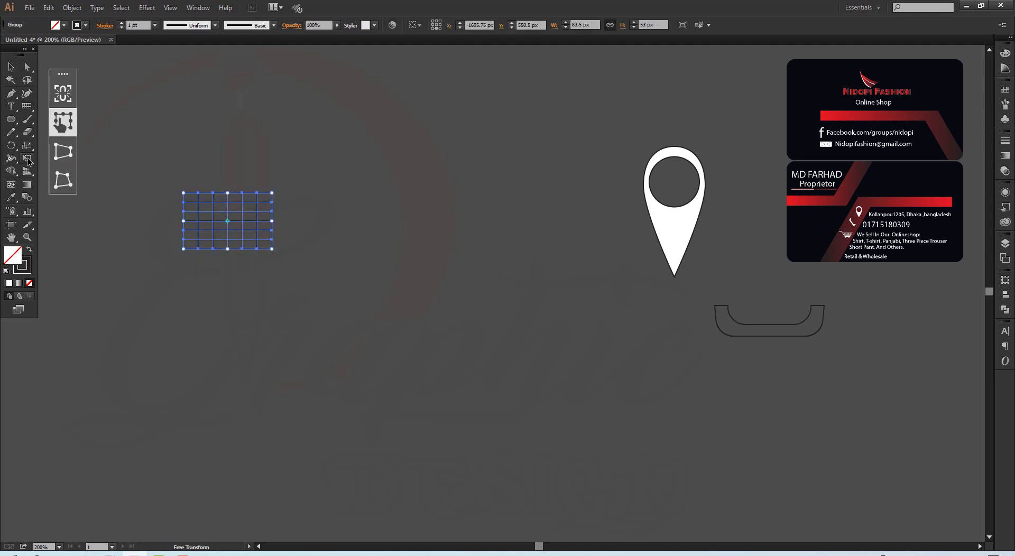
click(68, 153)
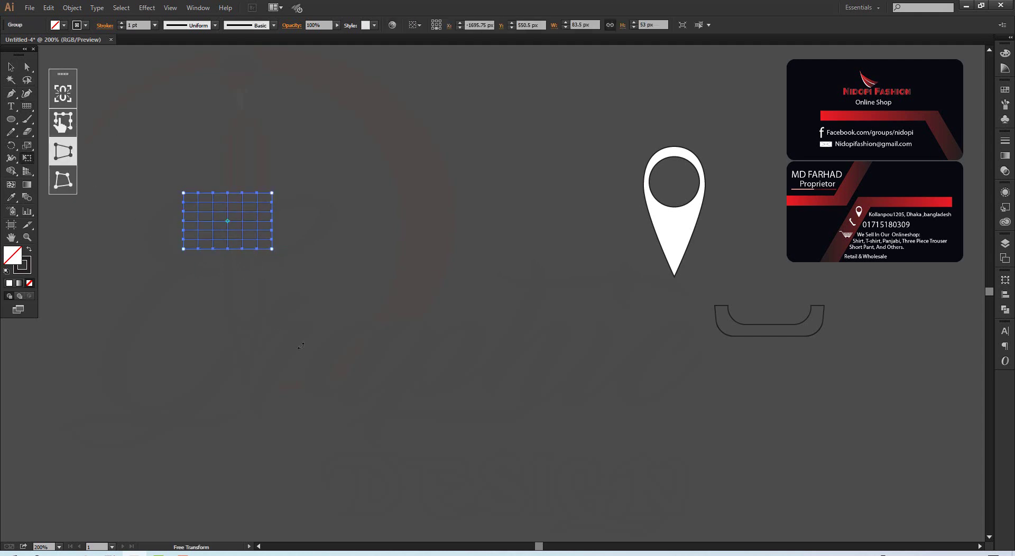
drag(272, 249, 250, 249)
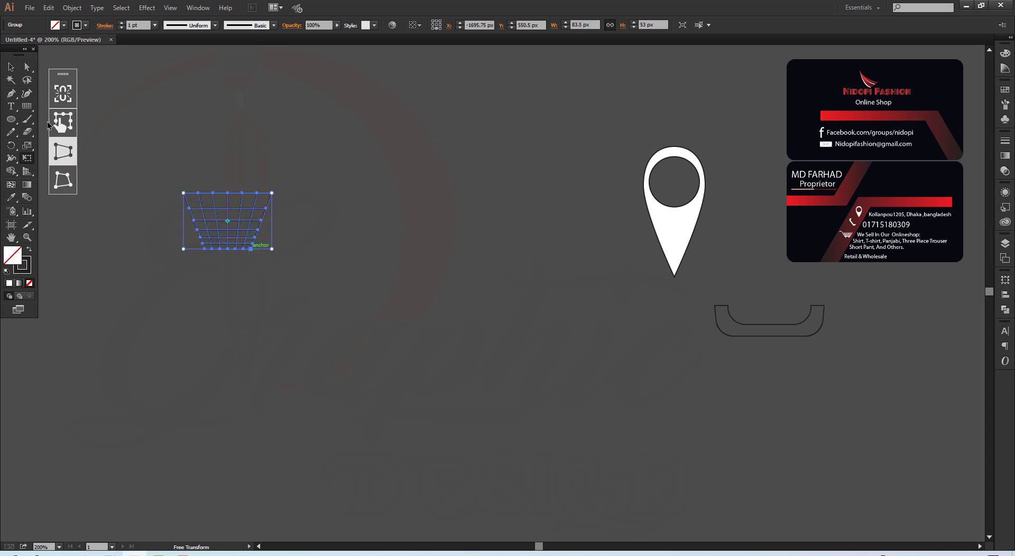
Drag the grid's top edge down to shorten the basket.
click(10, 66)
click(207, 147)
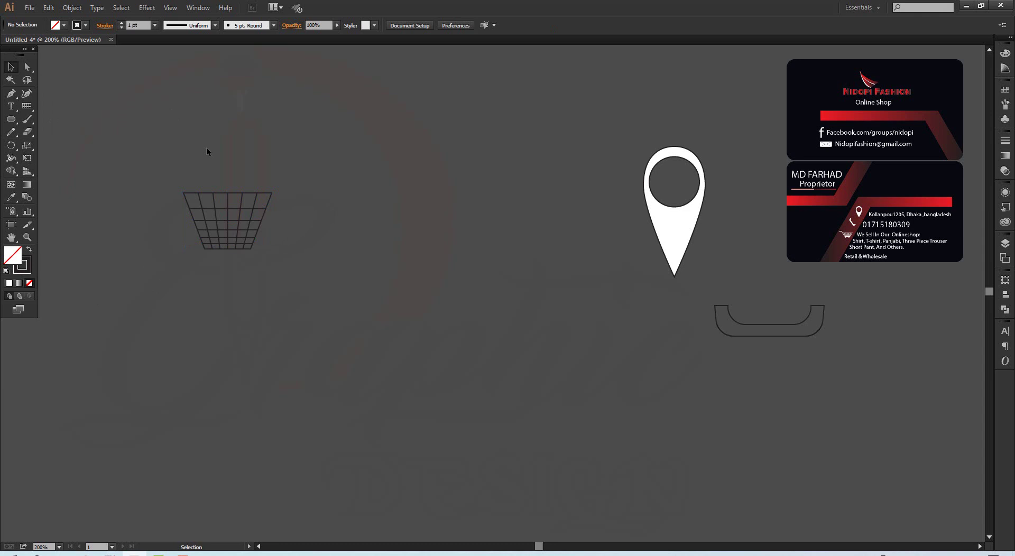
click(227, 204)
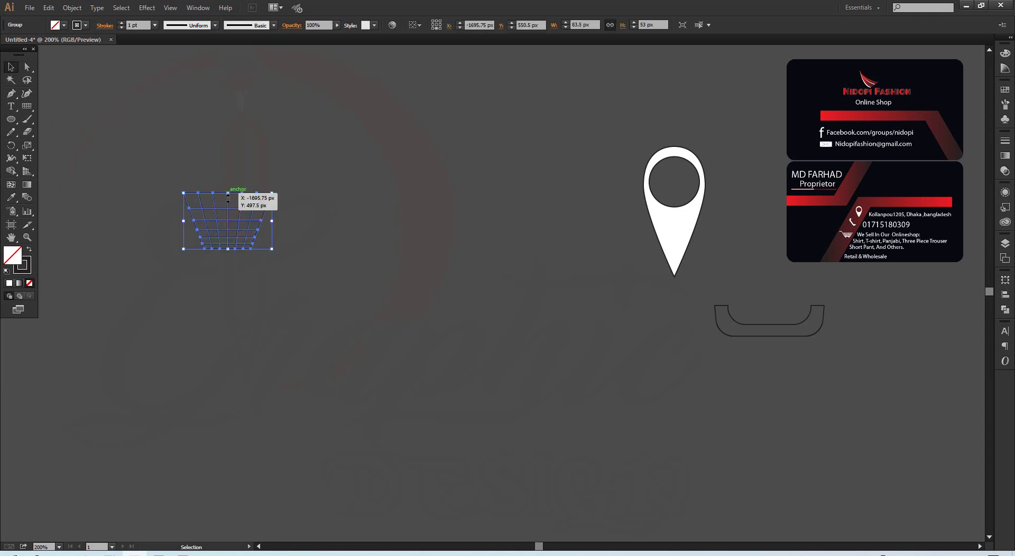
drag(228, 194, 228, 215)
Draw the cart handle from the grid's top-left corner up and left with the Pen tool.
click(296, 215)
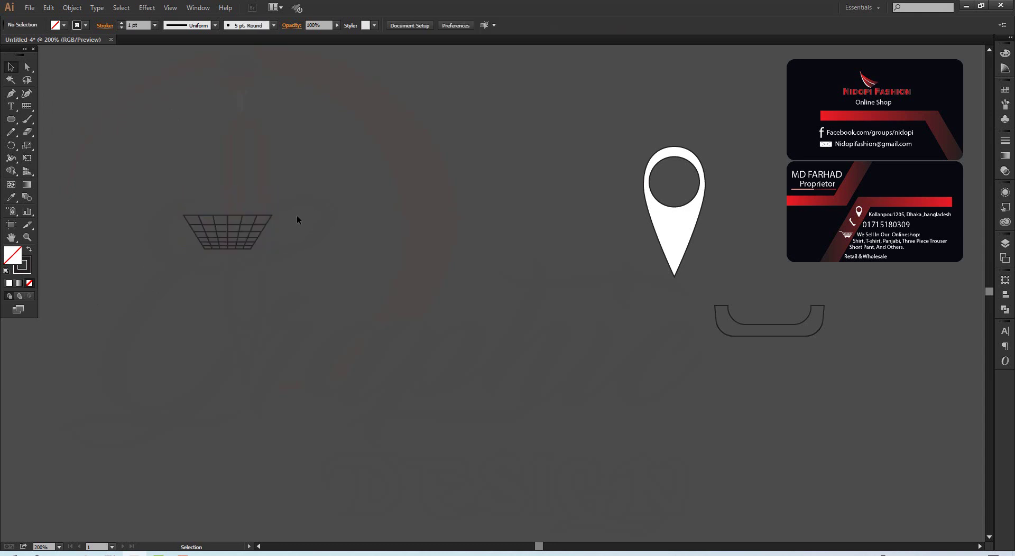
click(11, 94)
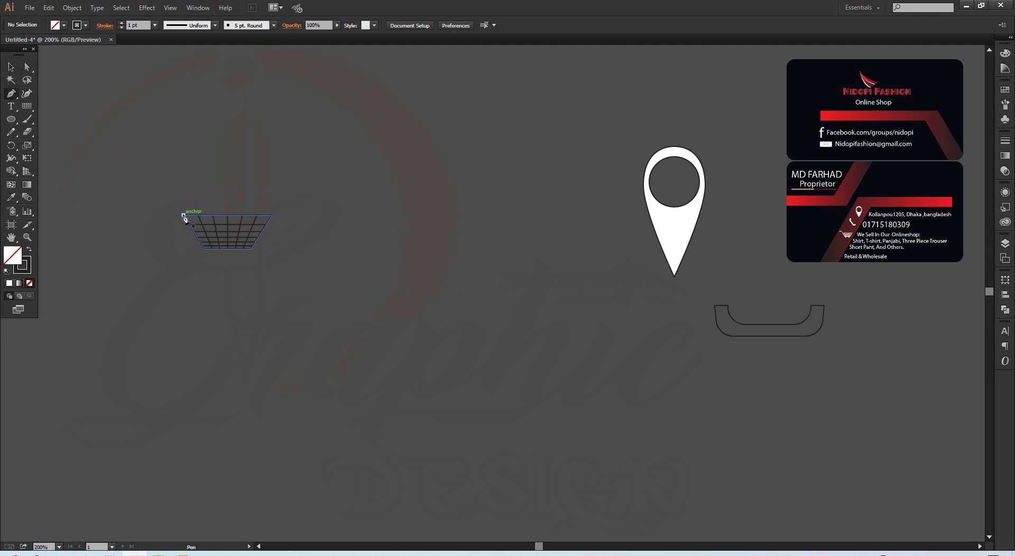
drag(183, 216, 165, 205)
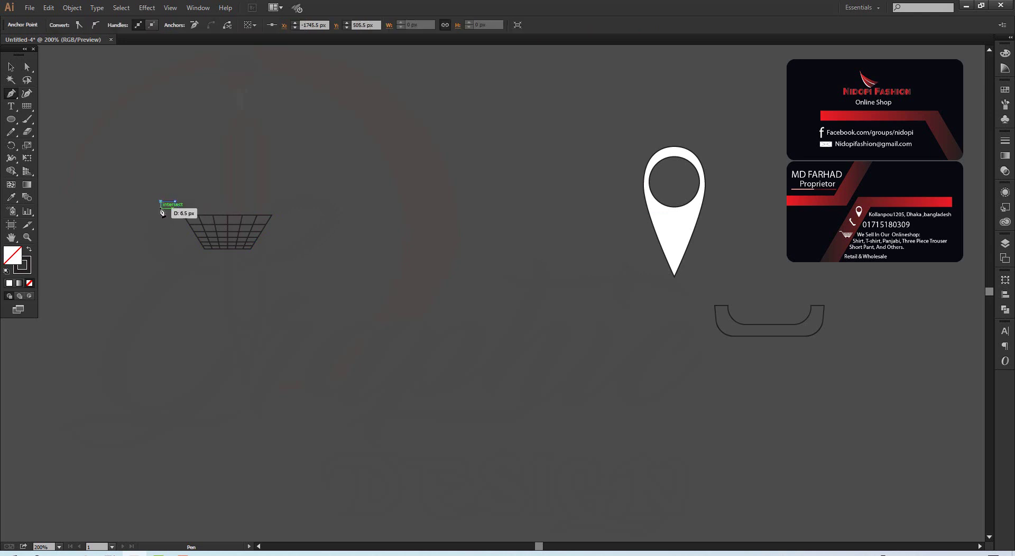
click(161, 207)
click(10, 67)
click(229, 178)
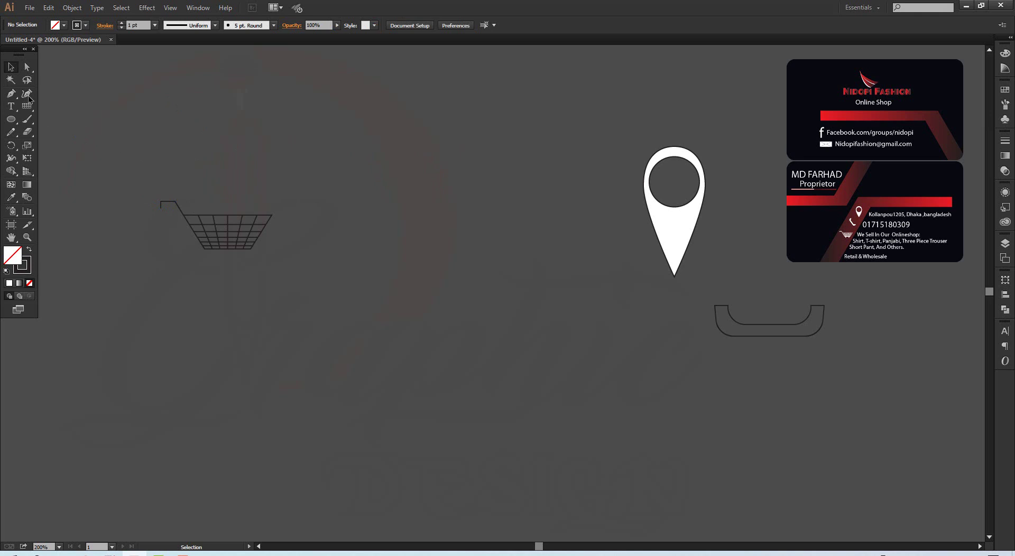
Zoom in closely on the basket to prepare for drawing wheels.
click(10, 119)
ctrl+click(212, 251)
ctrl+click(515, 300)
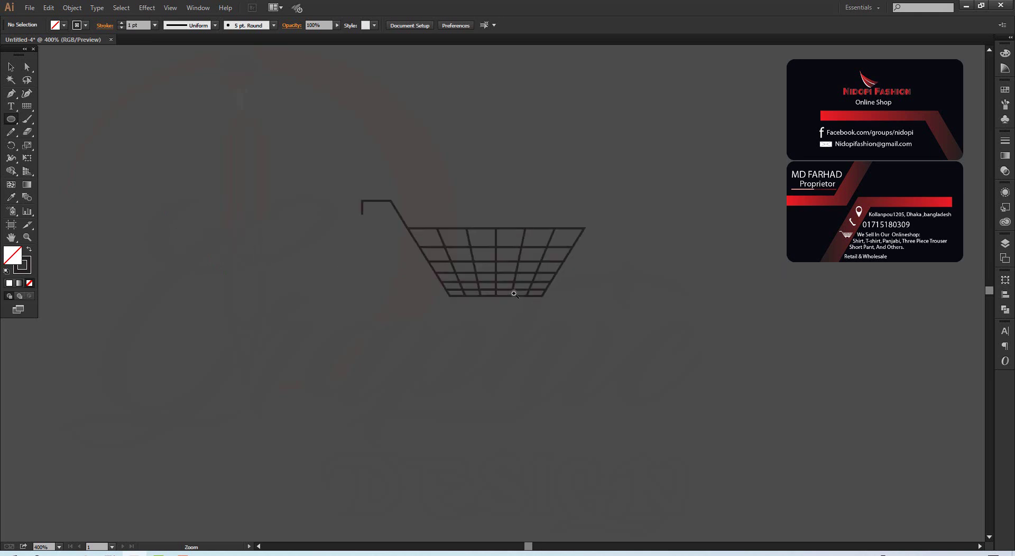
ctrl+click(487, 302)
ctrl+click(455, 306)
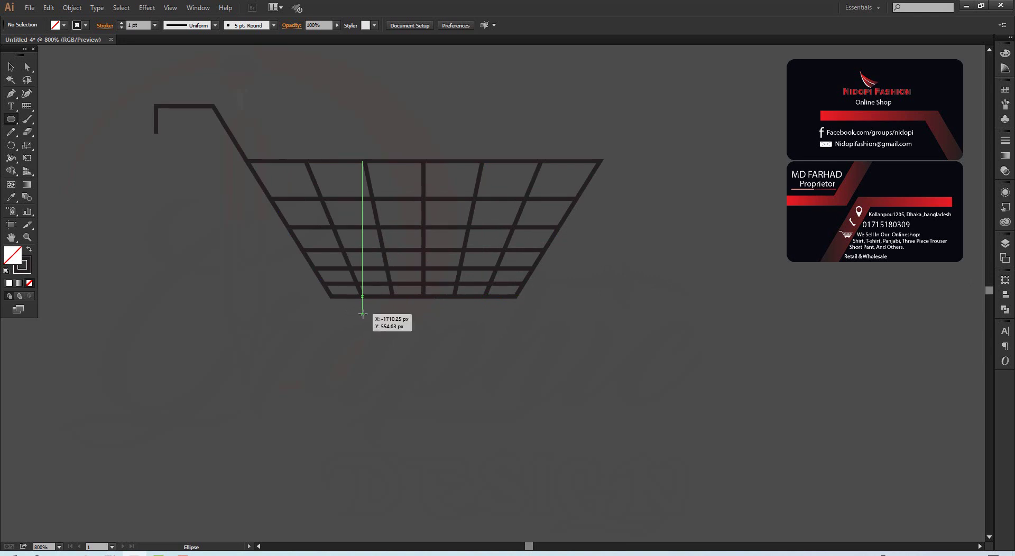
Draw a small wheel circle under the basket and copy it to the right as a second wheel.
drag(362, 314, 378, 331)
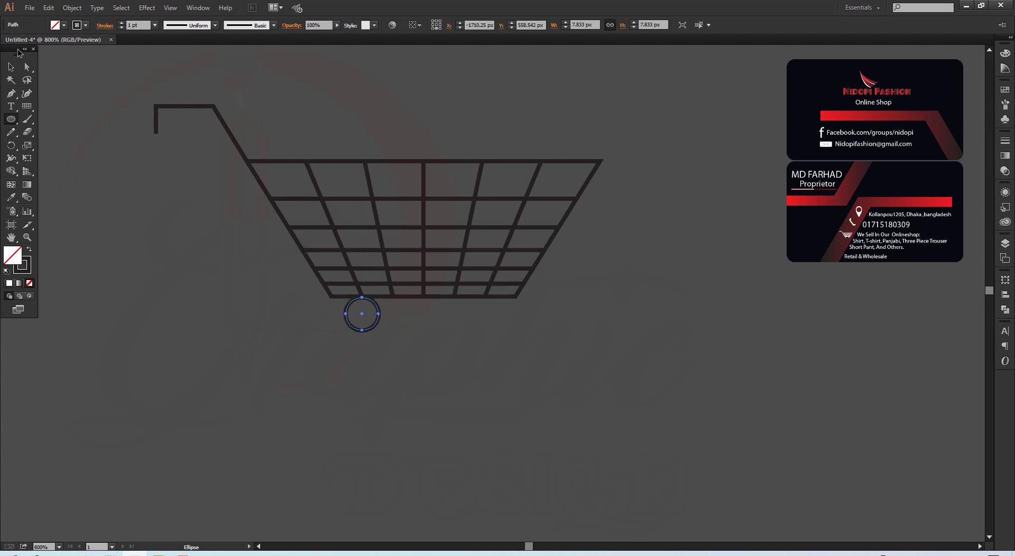
click(10, 67)
click(453, 385)
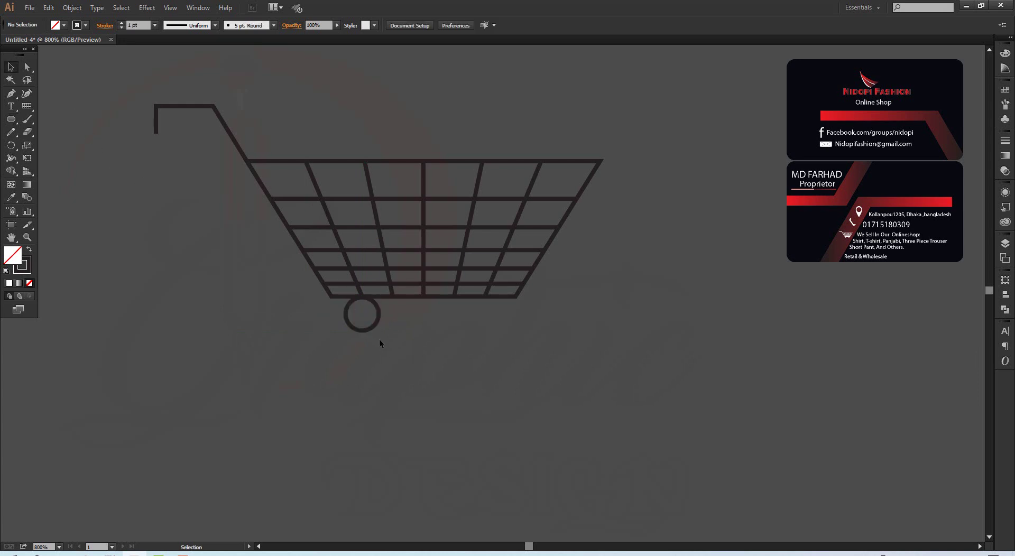
drag(366, 328, 490, 330)
click(400, 338)
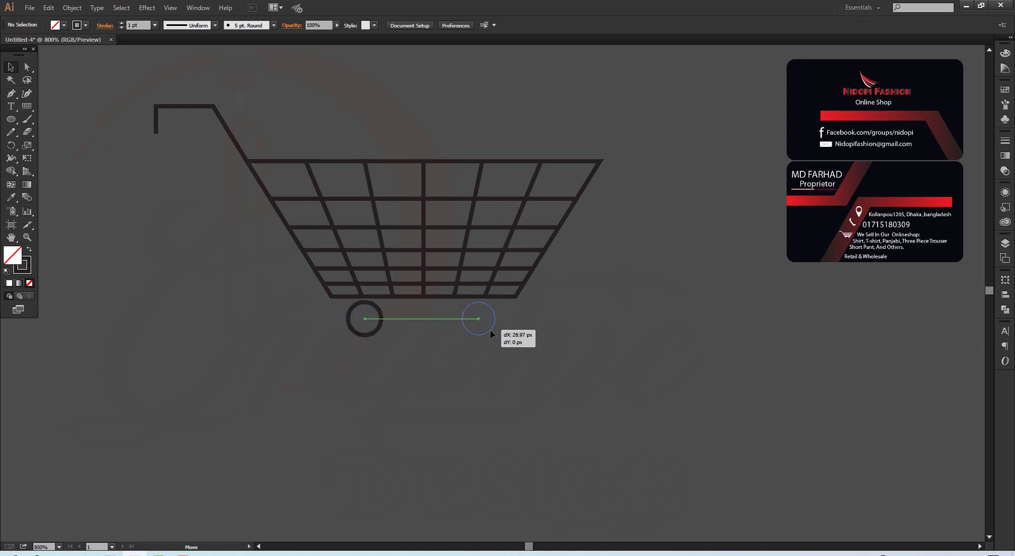
drag(491, 330, 491, 330)
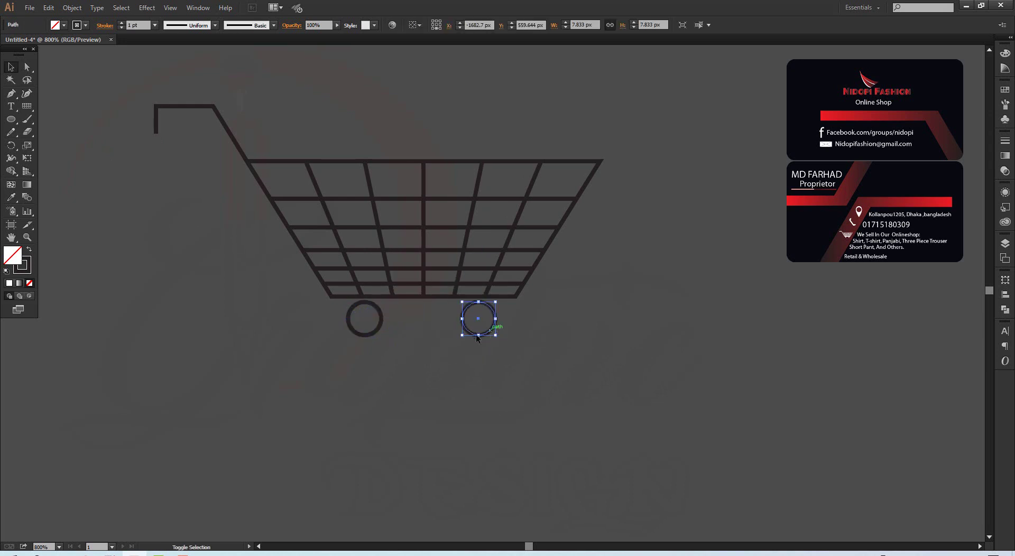
click(401, 361)
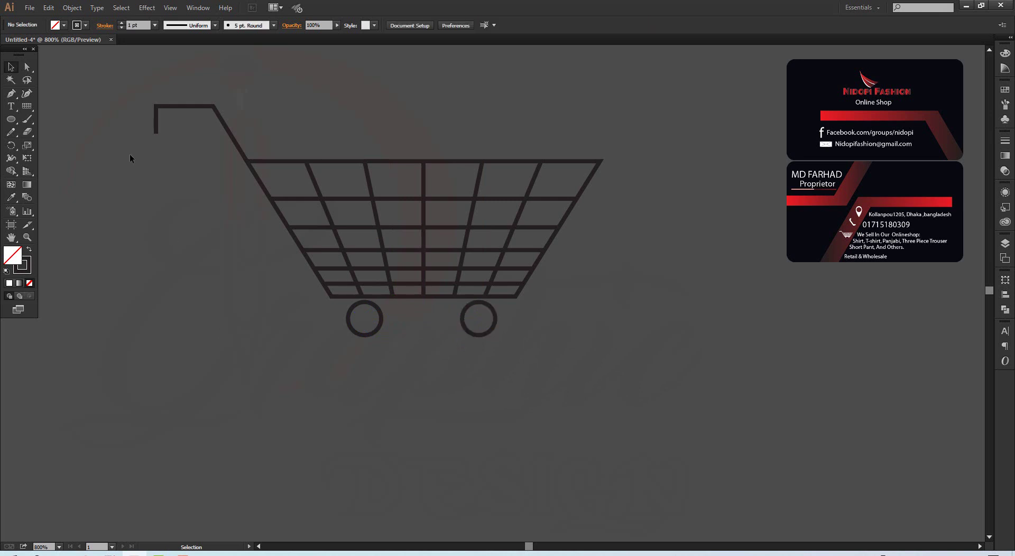
Select the whole cart, zoom out, and move it beside the location pin.
drag(90, 80, 599, 388)
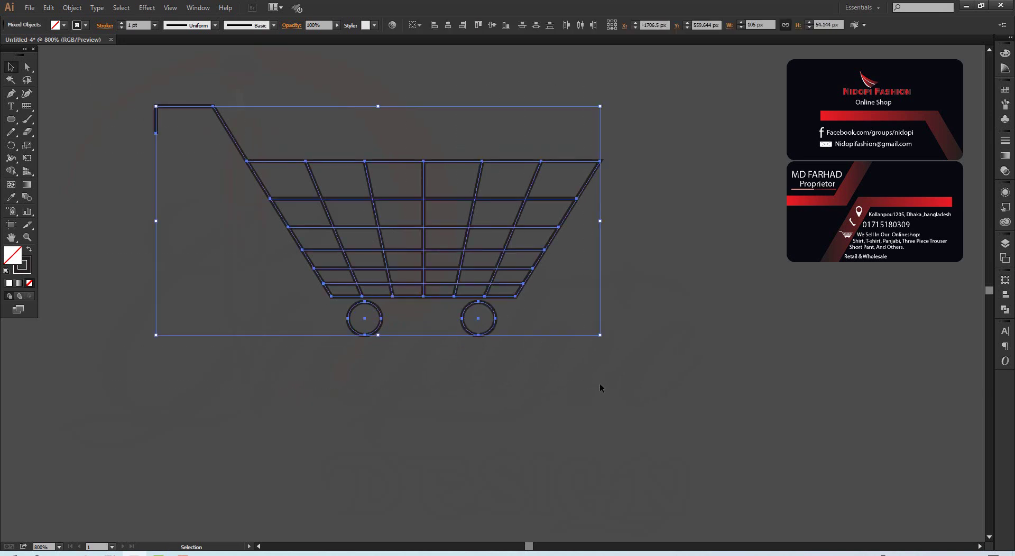
key(a)
key(z)
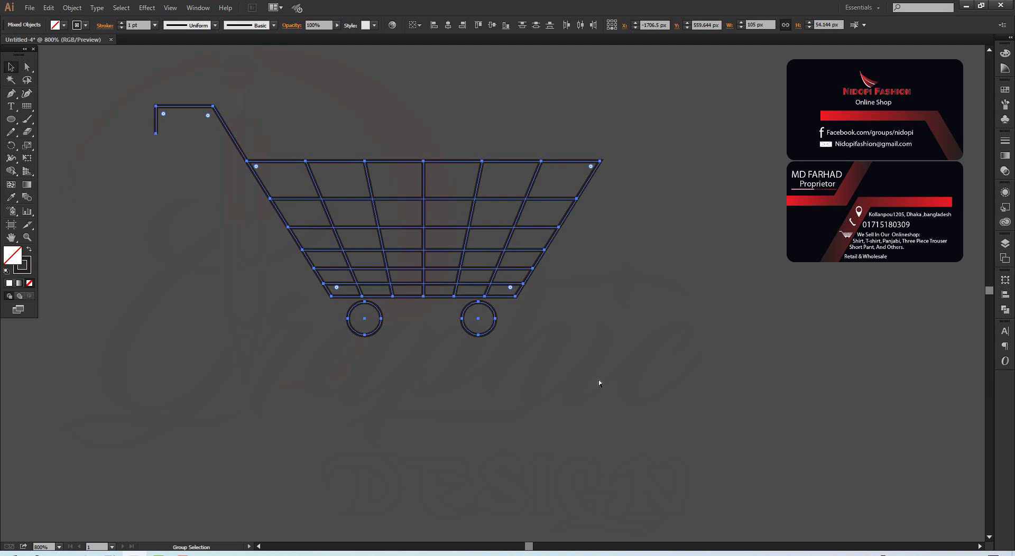
alt+click(492, 221)
alt+click(493, 238)
alt+click(495, 251)
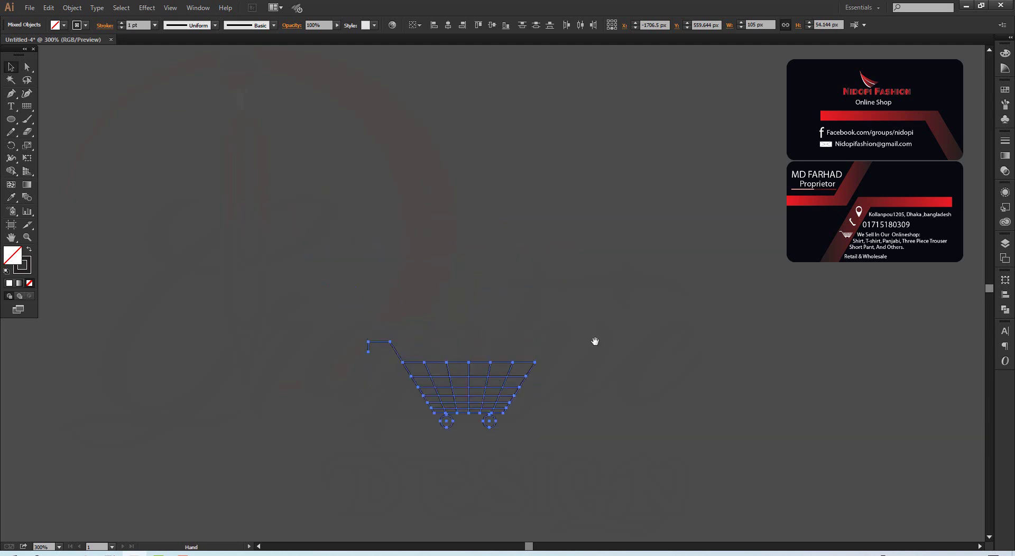
mouse_move(595, 341)
mouse_down()
mouse_move(504, 231)
mouse_move(444, 231)
mouse_up()
key(v)
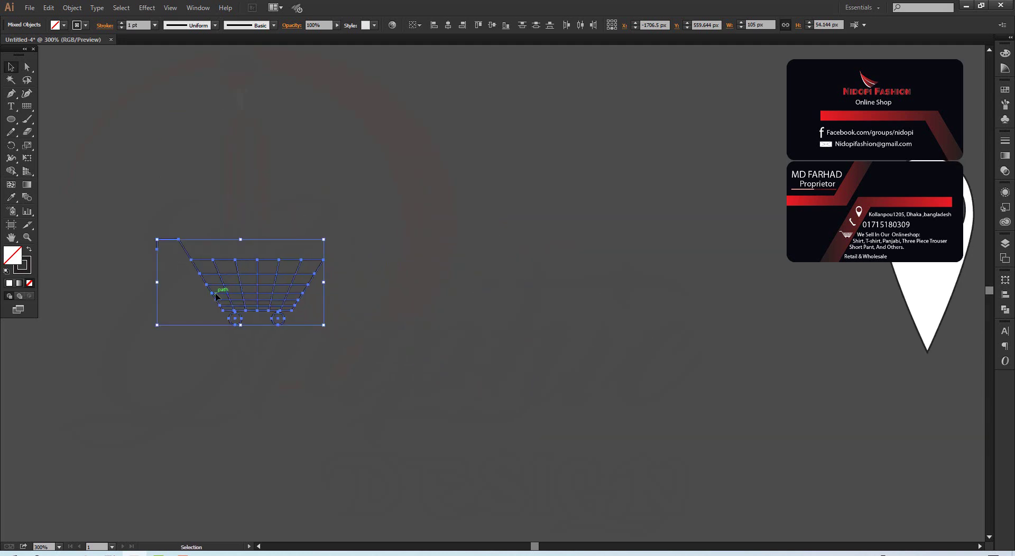
mouse_move(261, 307)
mouse_down()
mouse_move(771, 322)
mouse_move(774, 380)
mouse_up()
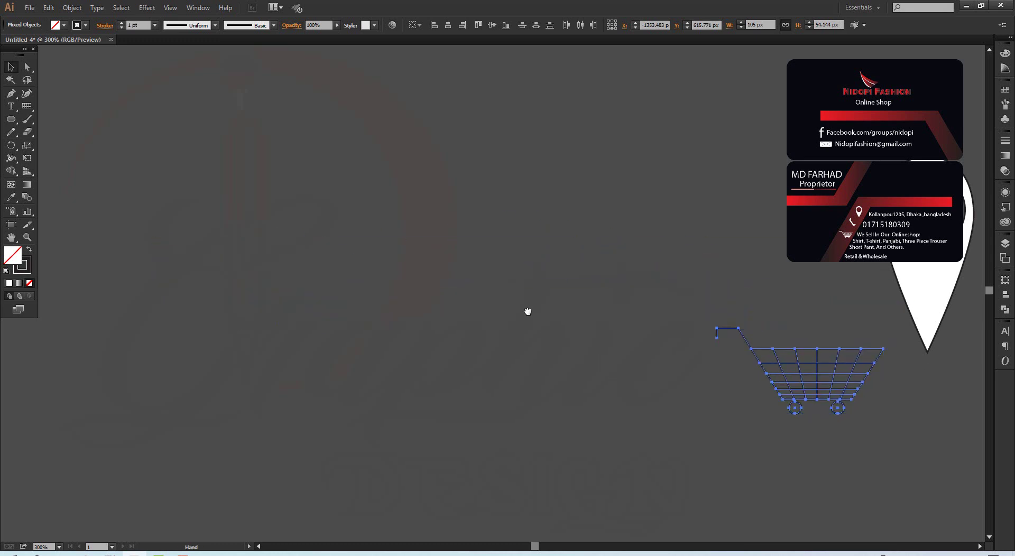
mouse_move(527, 311)
mouse_down()
mouse_move(413, 250)
mouse_move(364, 246)
mouse_up()
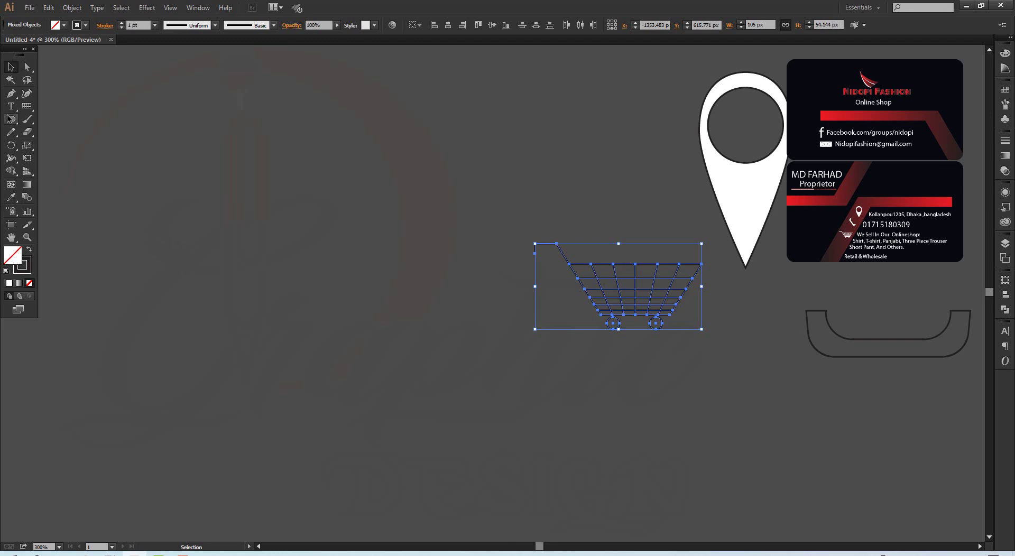
click(11, 106)
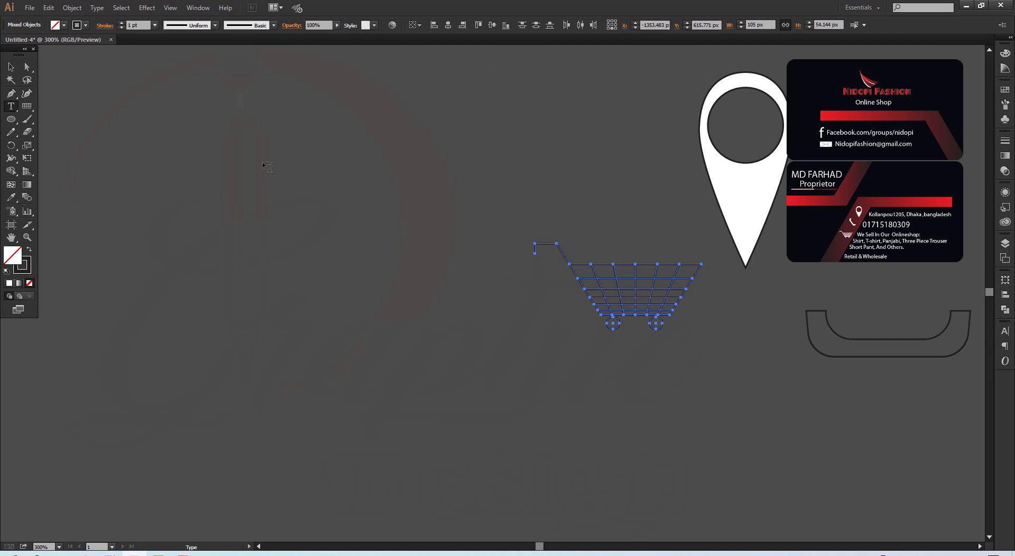
Type a letter f, enlarge it and convert it to outlines.
click(334, 306)
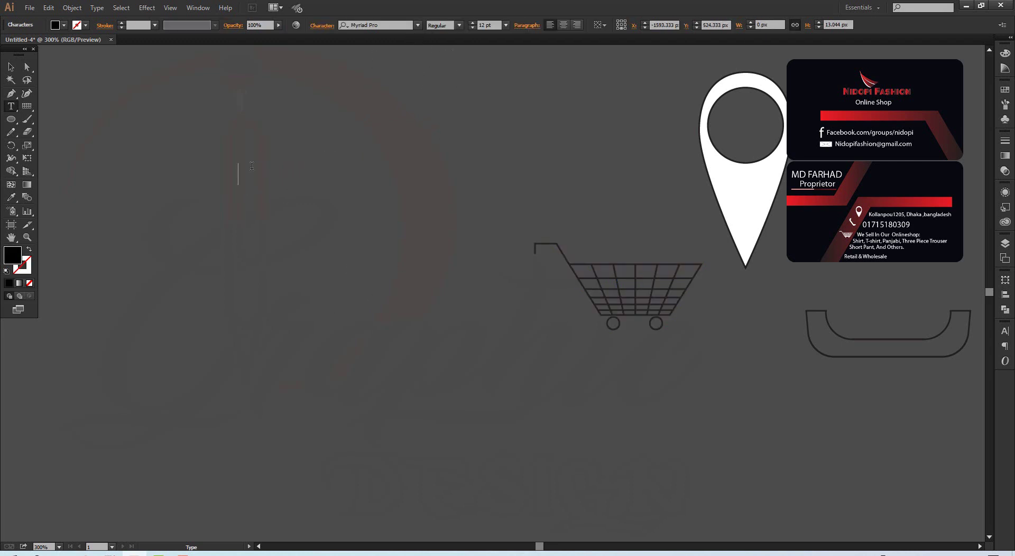
text(f)
click(11, 67)
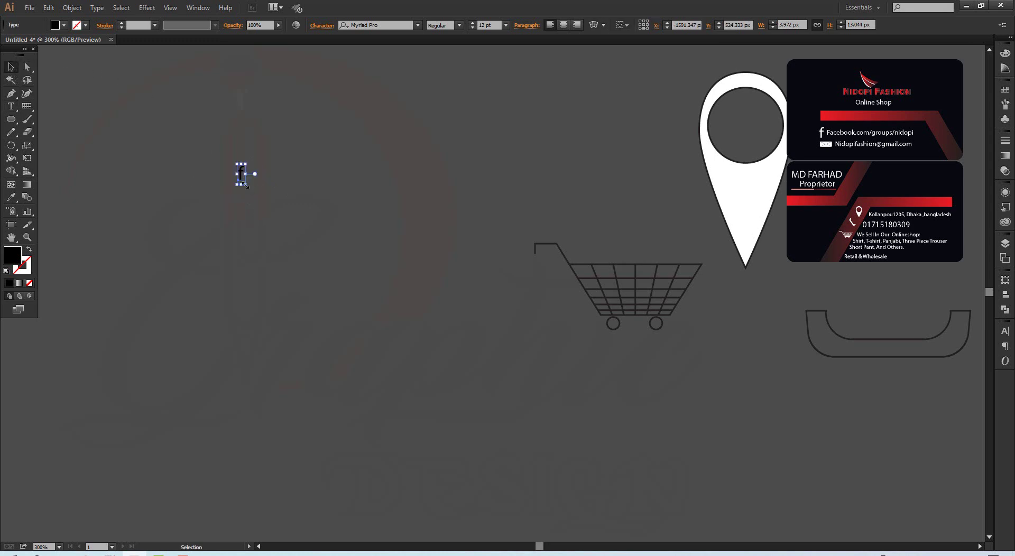
drag(245, 185, 276, 211)
drag(239, 165, 257, 179)
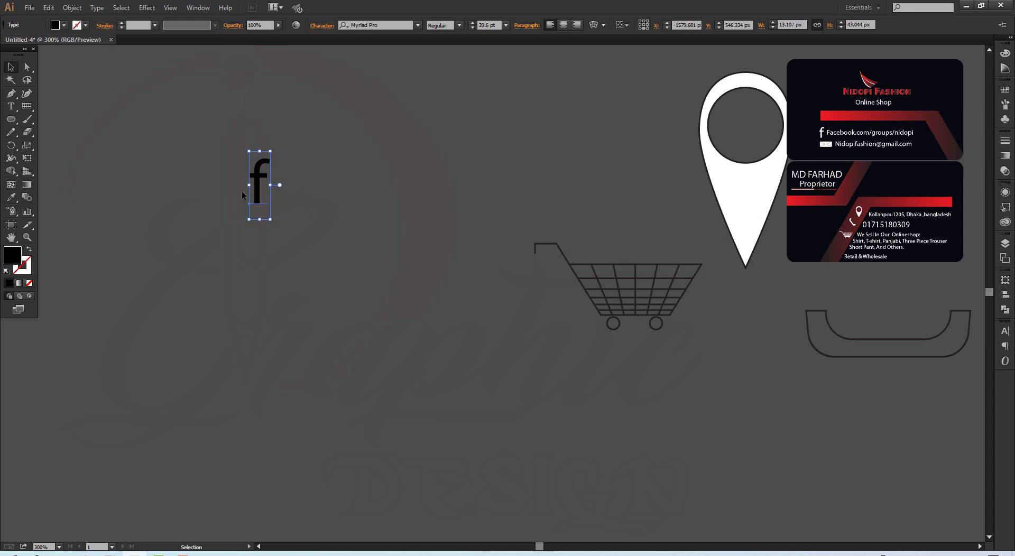
right_click(261, 181)
click(295, 252)
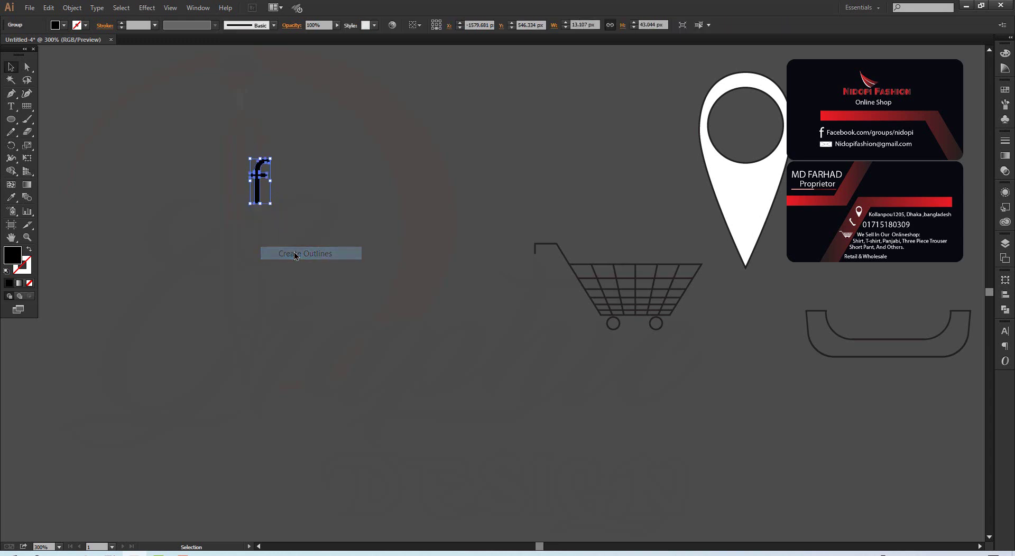
click(258, 234)
click(258, 182)
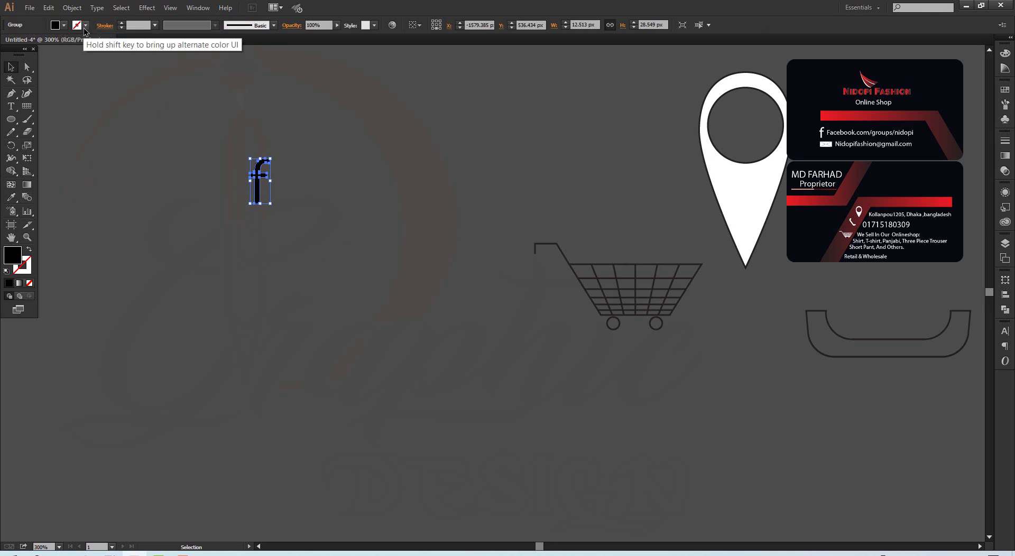
Give the outlined f a black stroke and no fill.
click(64, 26)
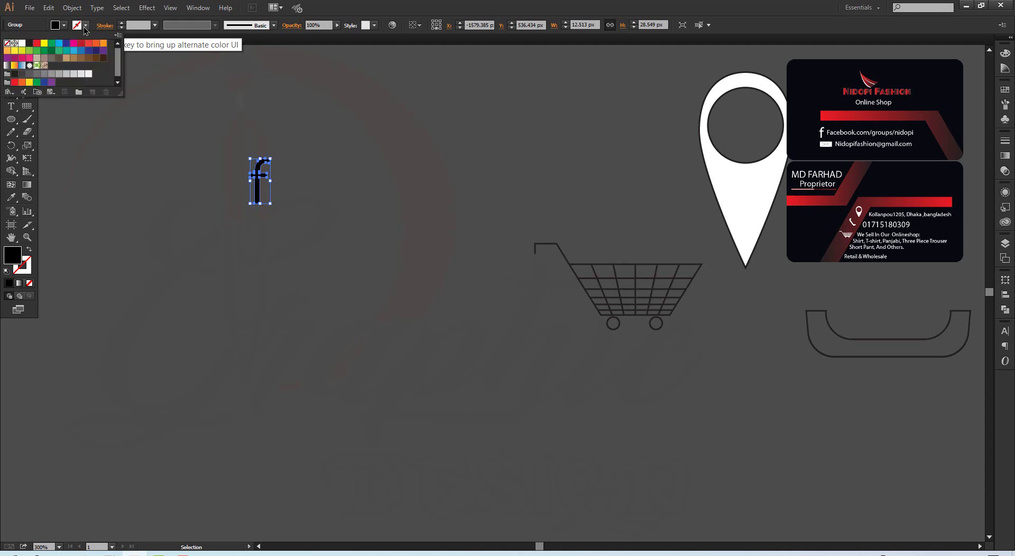
click(29, 43)
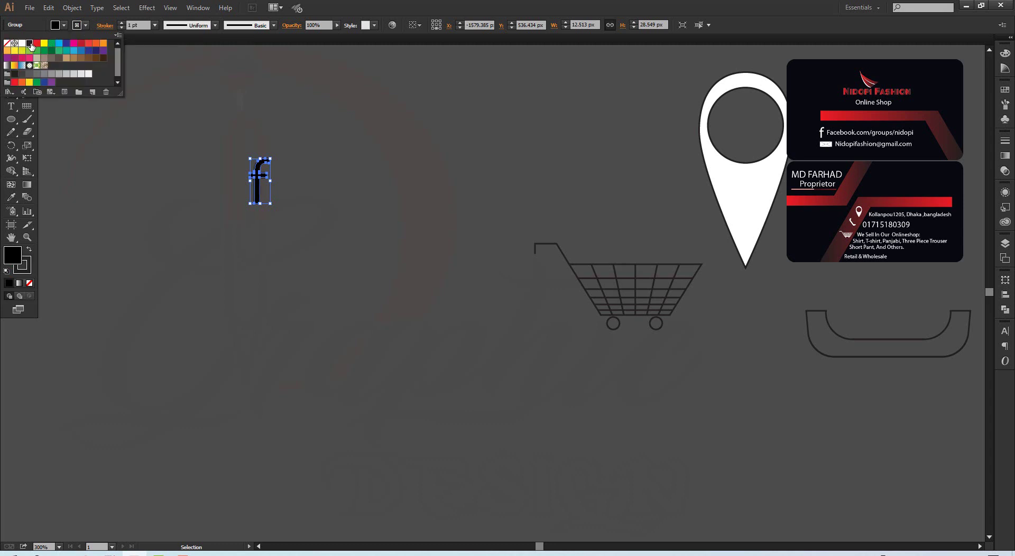
click(64, 28)
click(63, 28)
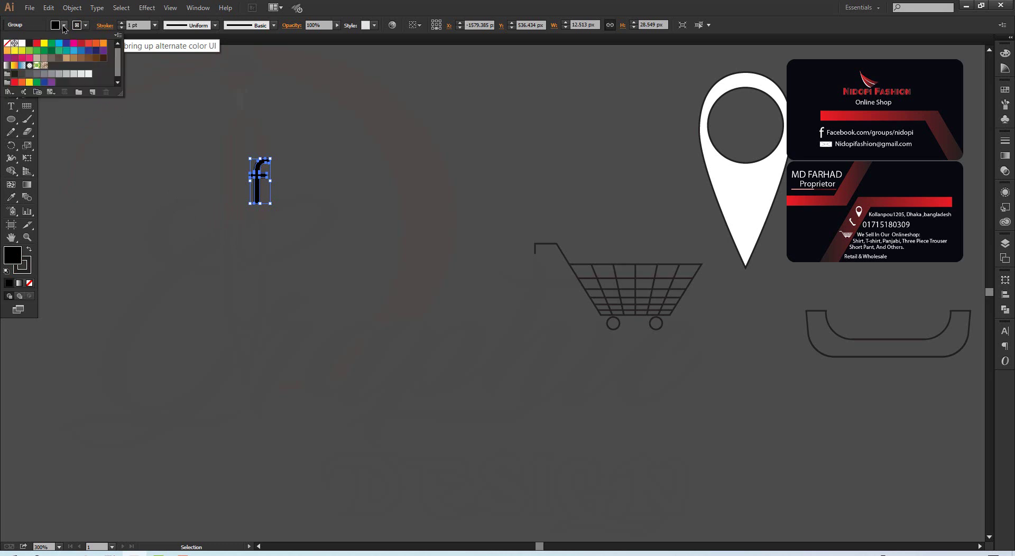
click(7, 43)
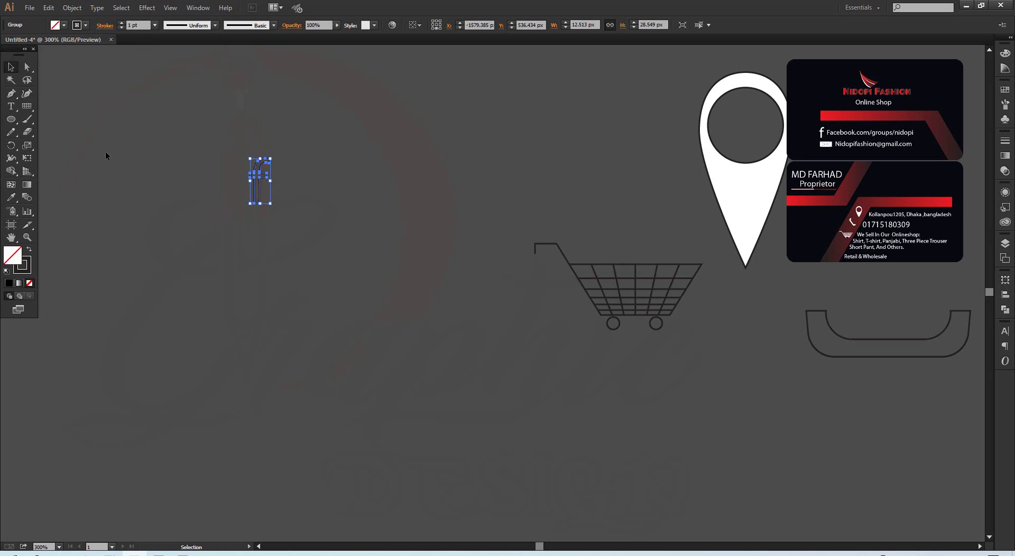
click(106, 151)
Move the f icon beside the cart.
drag(209, 142, 297, 243)
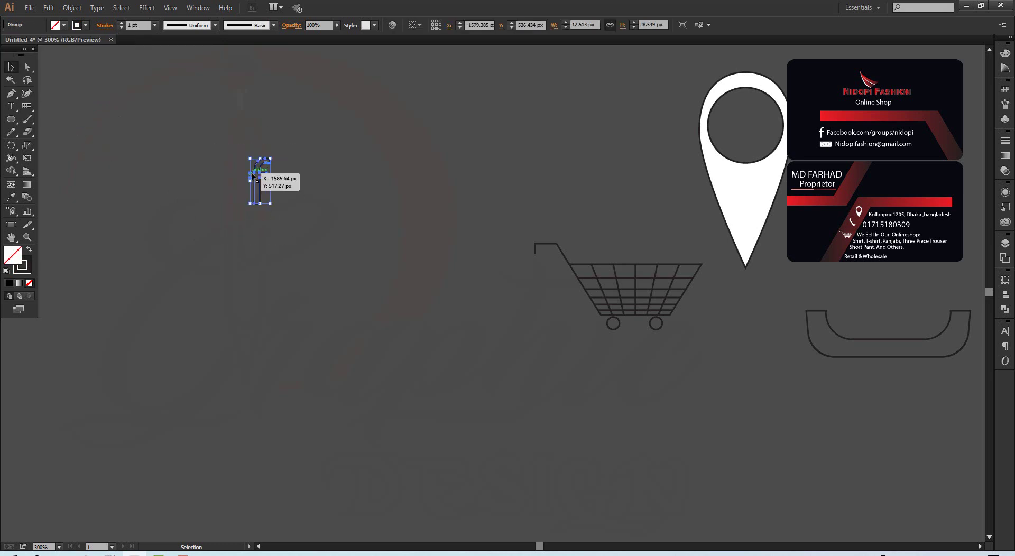
mouse_move(261, 180)
mouse_down()
mouse_move(699, 422)
mouse_move(722, 329)
mouse_up()
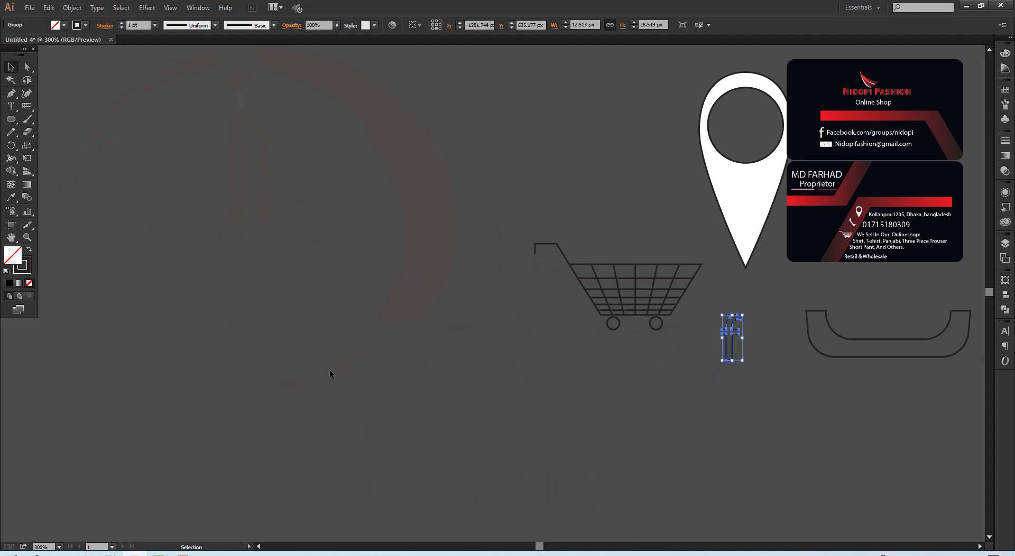
click(294, 288)
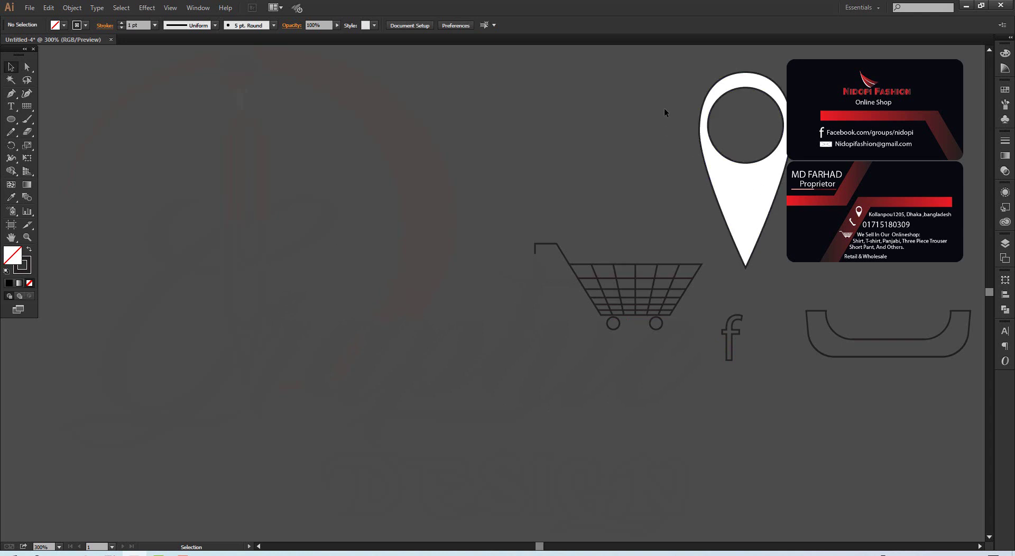
Set the white location pin's fill to None so only its outline remains.
drag(664, 110, 773, 197)
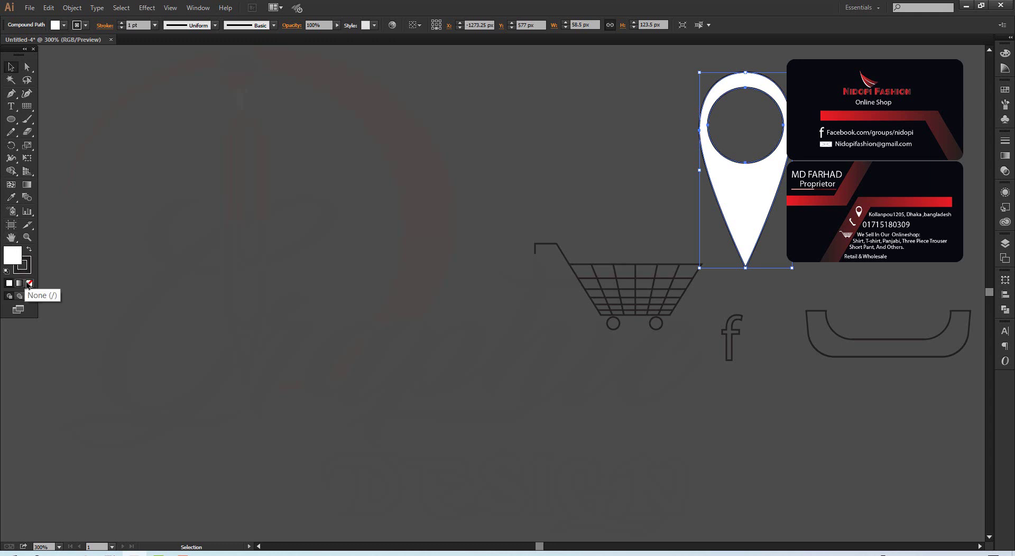
click(29, 283)
click(327, 192)
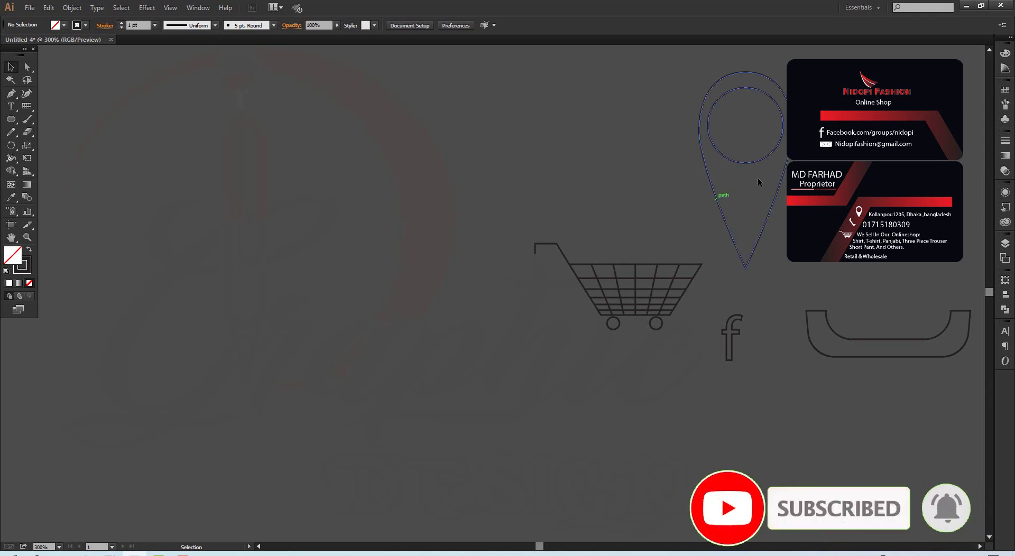
Drag the pin's bottom anchor point upward with Direct Selection to shorten it.
click(729, 231)
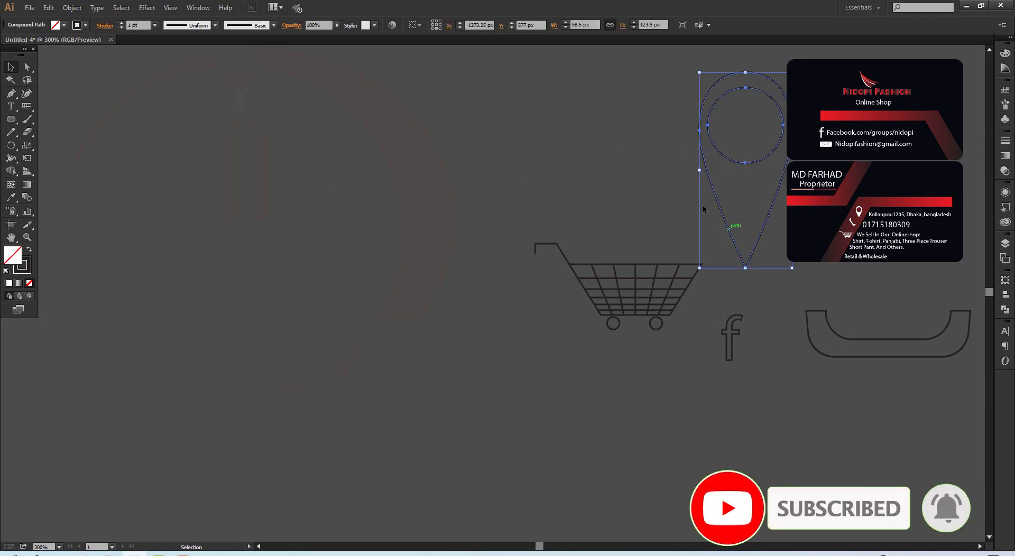
click(46, 88)
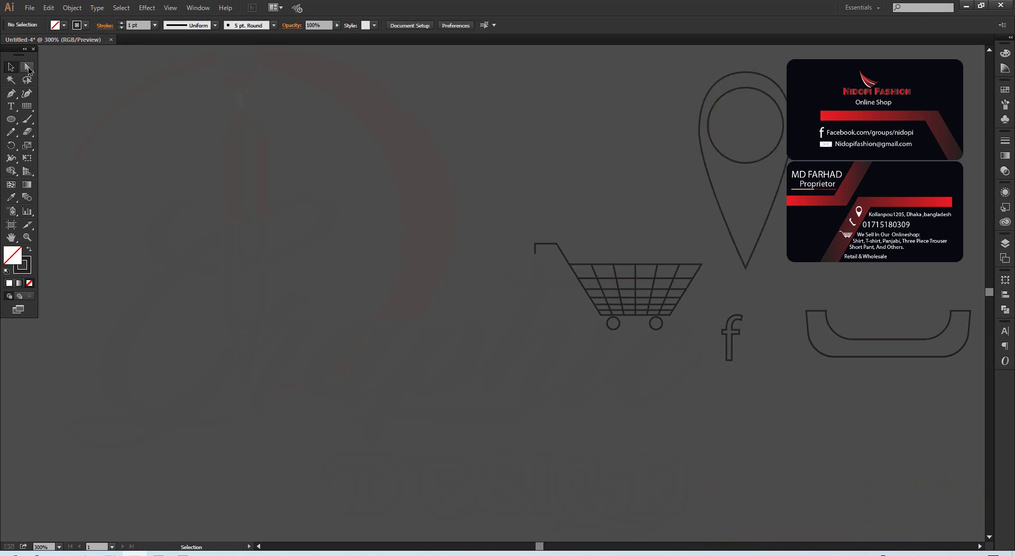
click(28, 67)
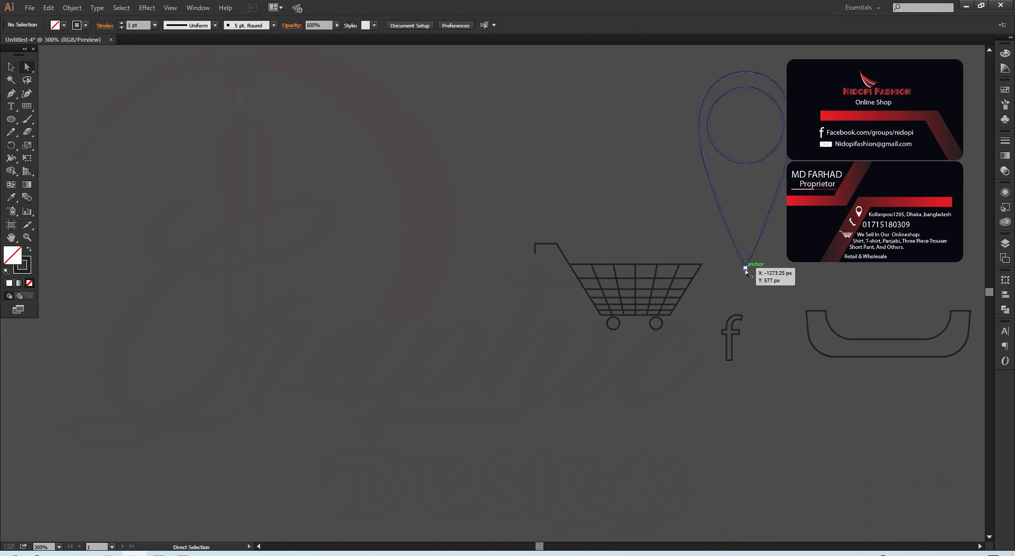
drag(746, 268, 745, 240)
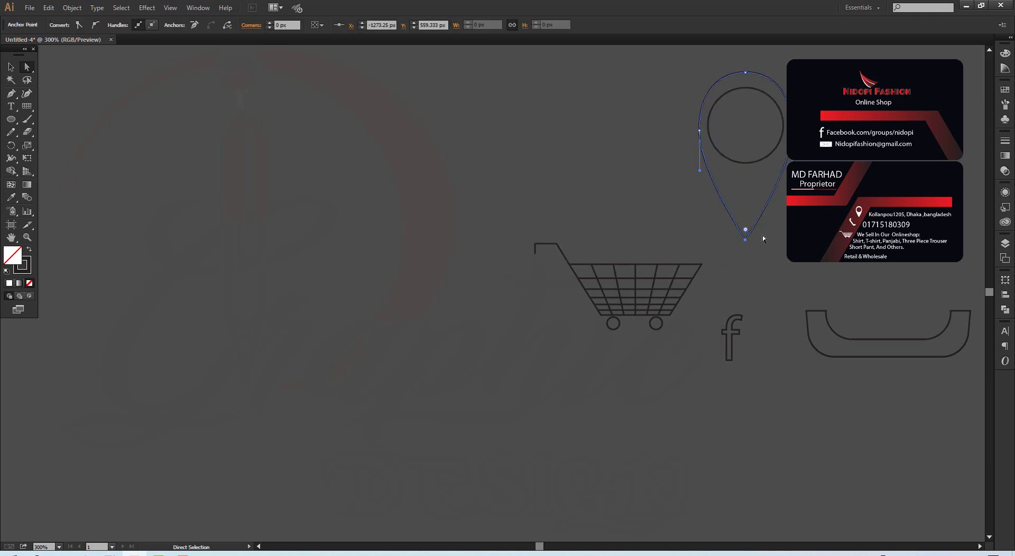
click(11, 66)
click(167, 143)
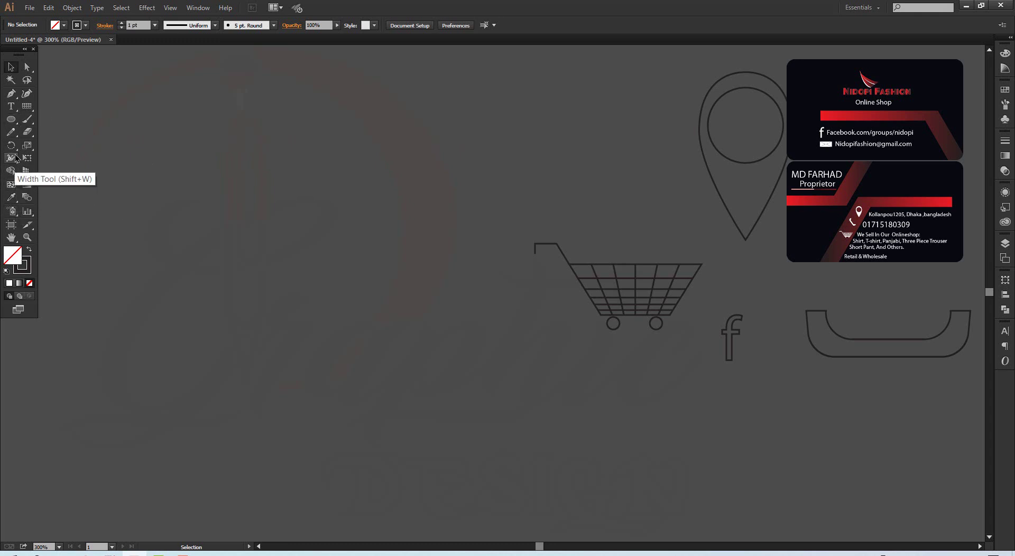
Draw a small square and delete its top-right anchor to make a right triangle.
click(11, 120)
click(53, 120)
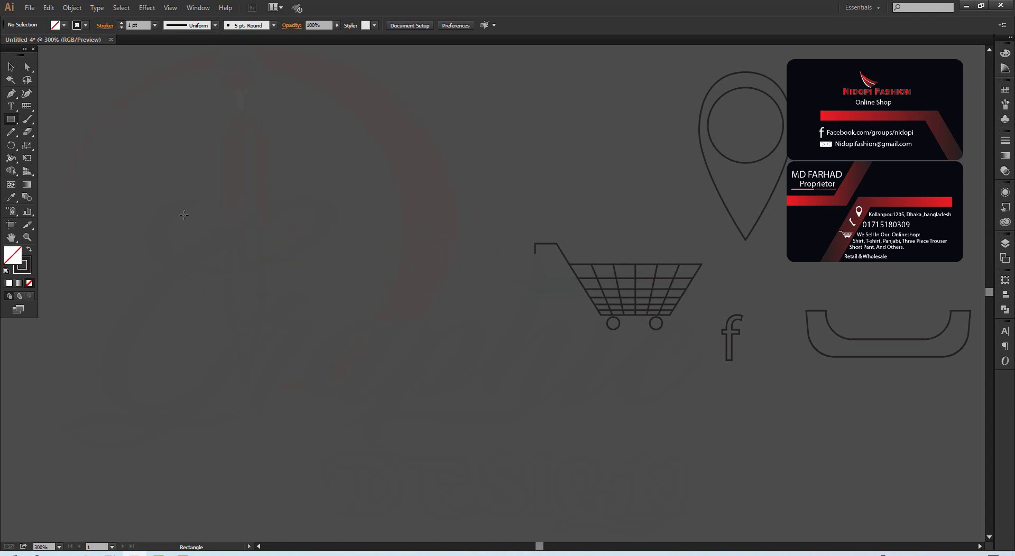
drag(184, 216, 219, 245)
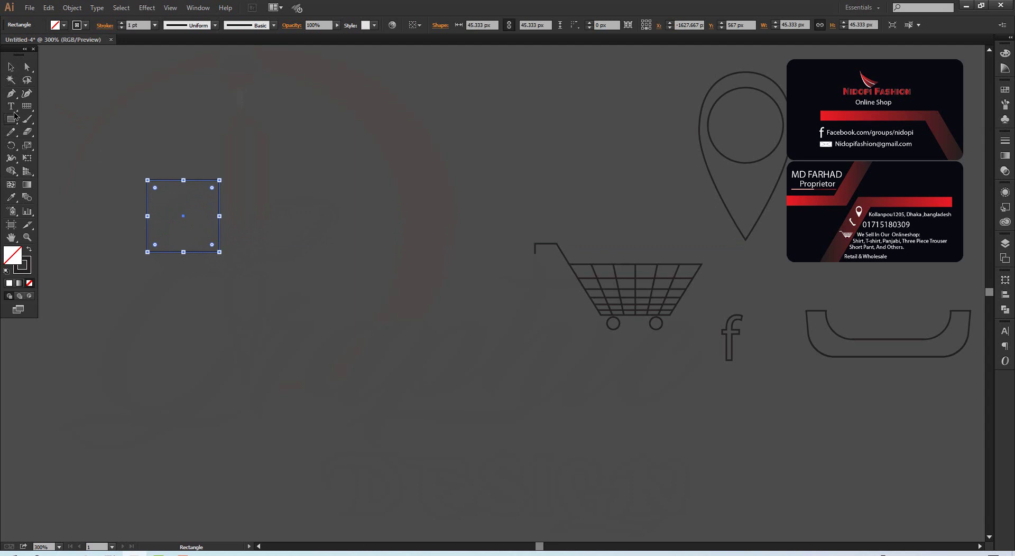
click(11, 93)
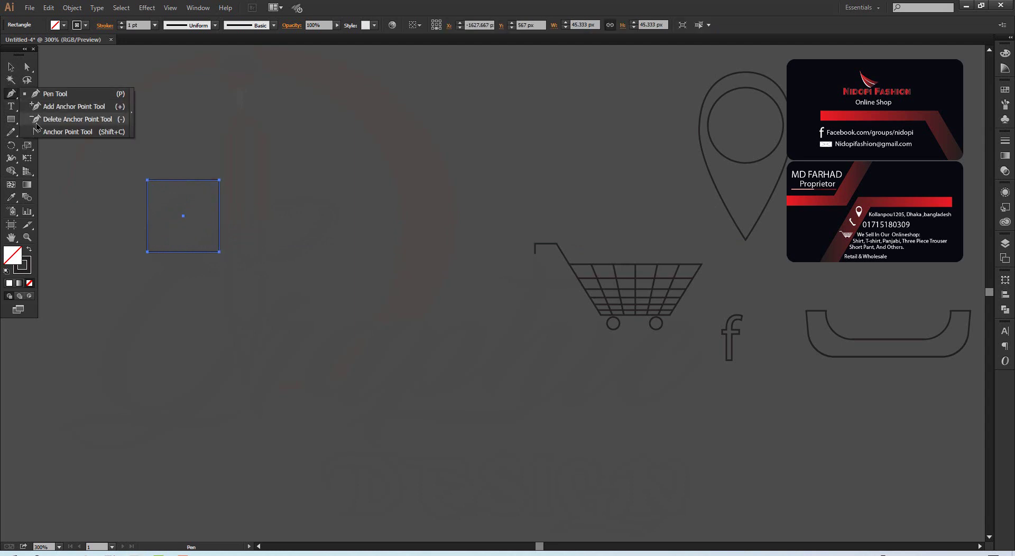
click(37, 120)
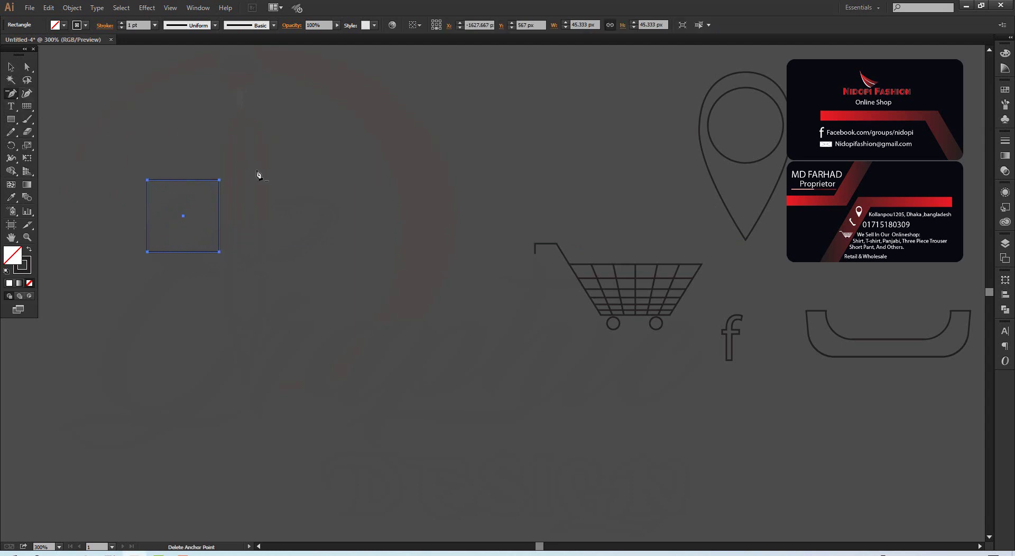
click(220, 181)
click(220, 181)
key(v)
key(ctrl+z)
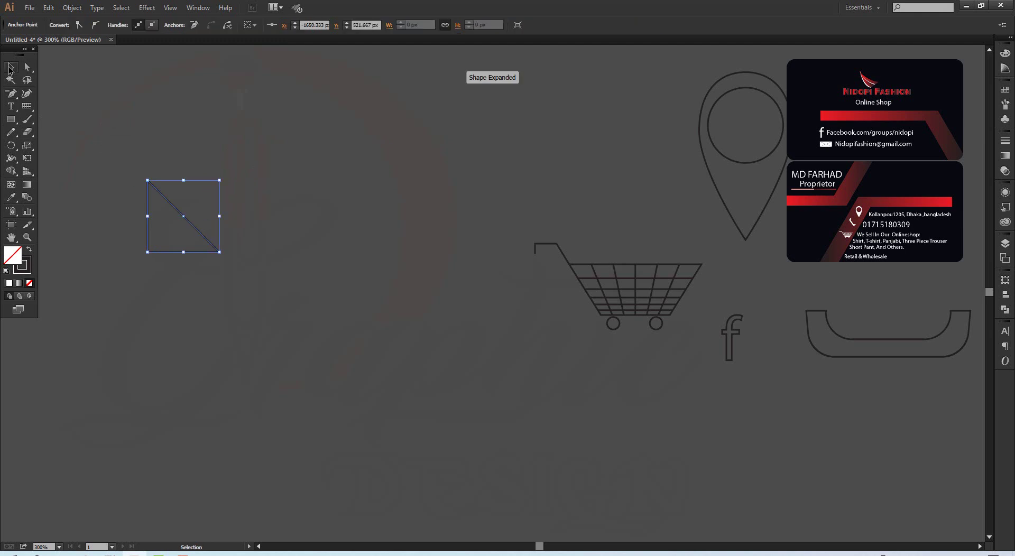
Swap the triangle's fill and stroke and fill it with the White swatch.
click(143, 174)
drag(177, 218, 179, 218)
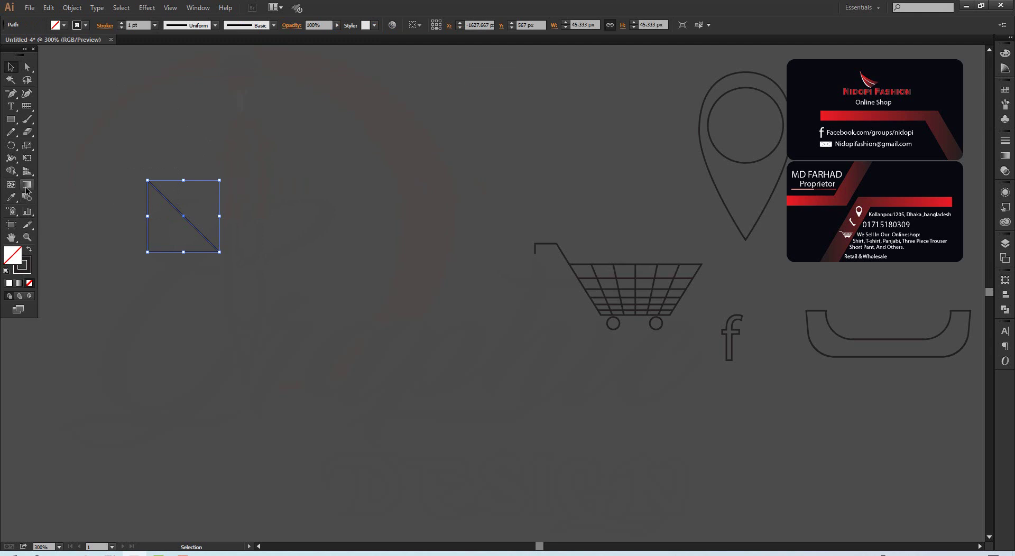
click(29, 251)
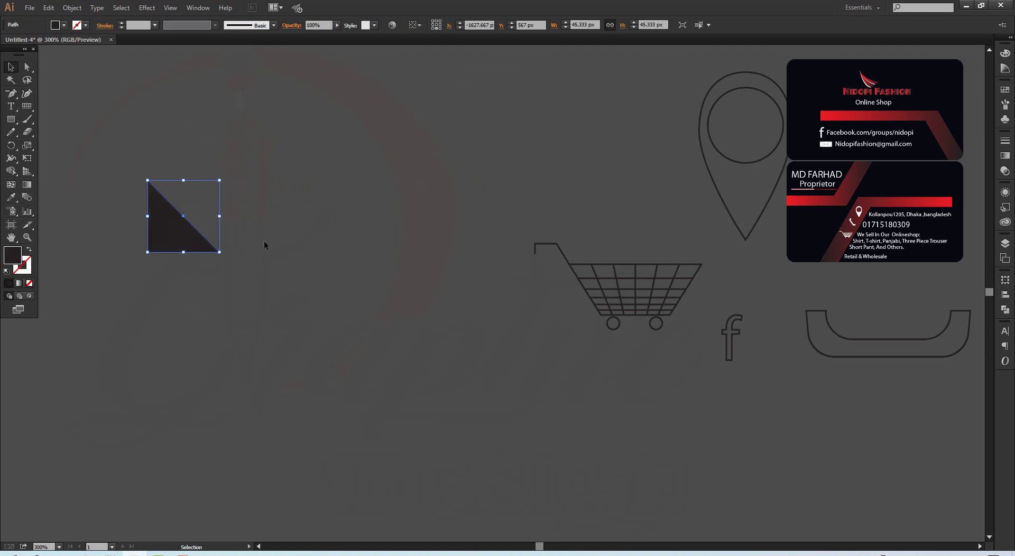
click(64, 25)
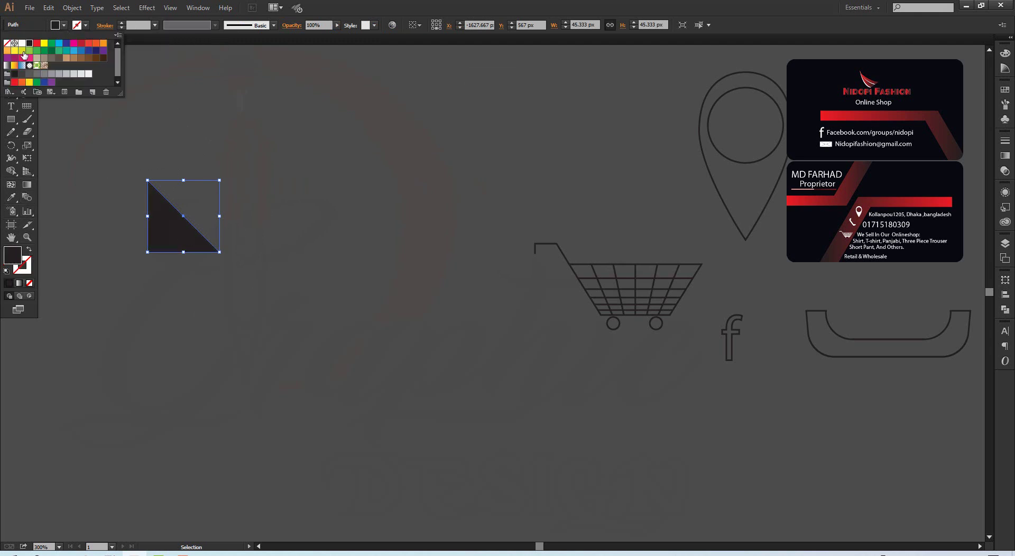
click(21, 44)
click(186, 105)
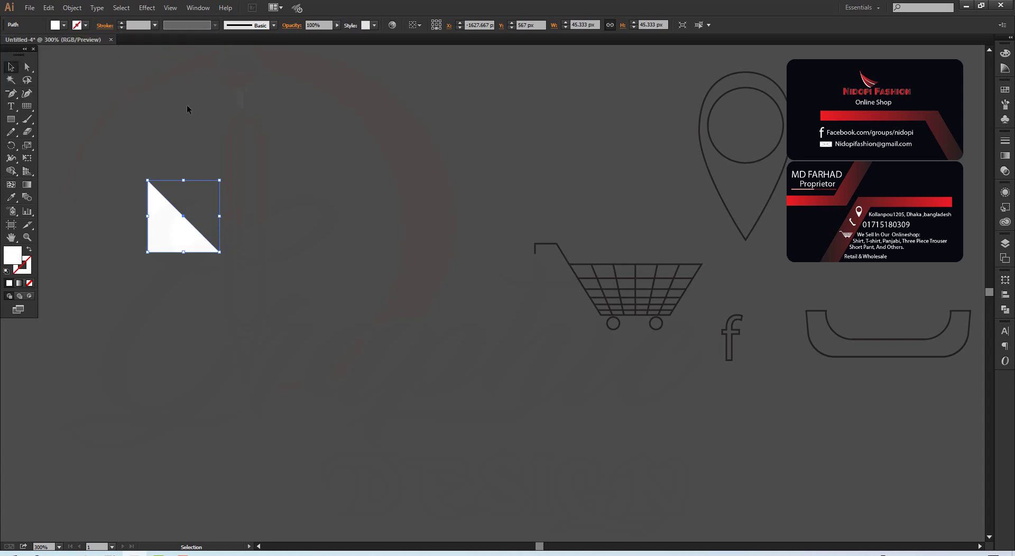
click(186, 104)
click(180, 241)
Make a copy of the triangle rotated -225° so it points right.
right_click(179, 241)
mouse_move(238, 386)
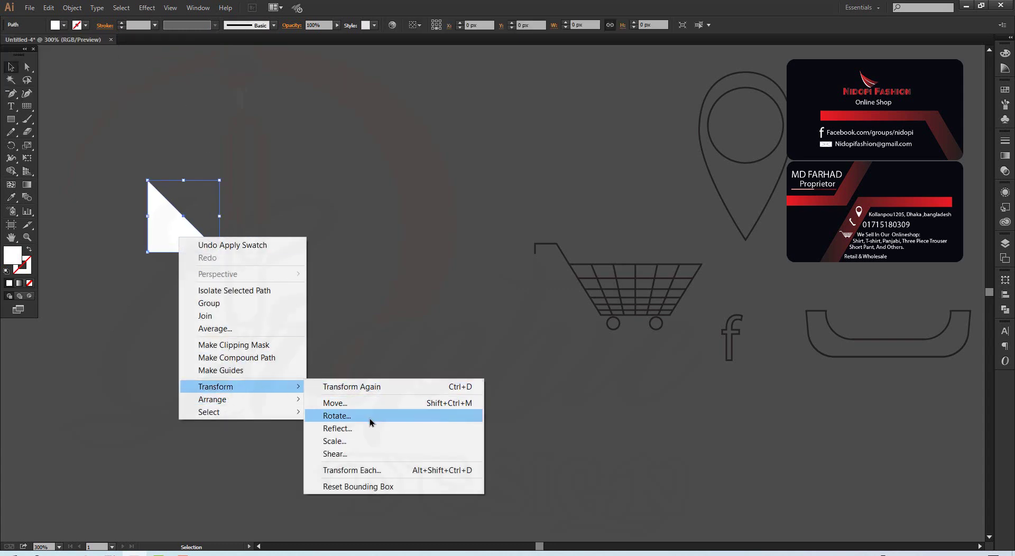
click(370, 416)
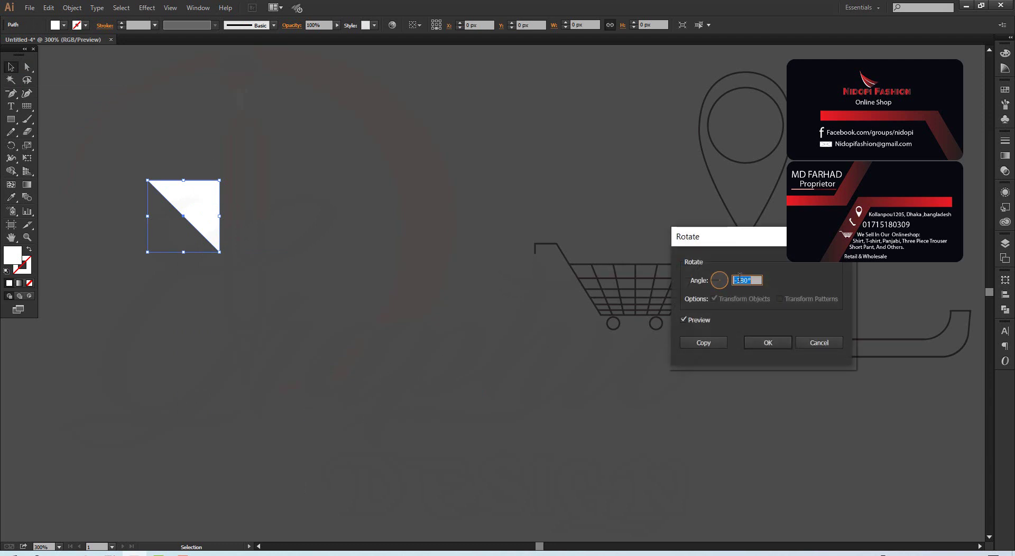
key(Down)
key(Down)
key(Down)
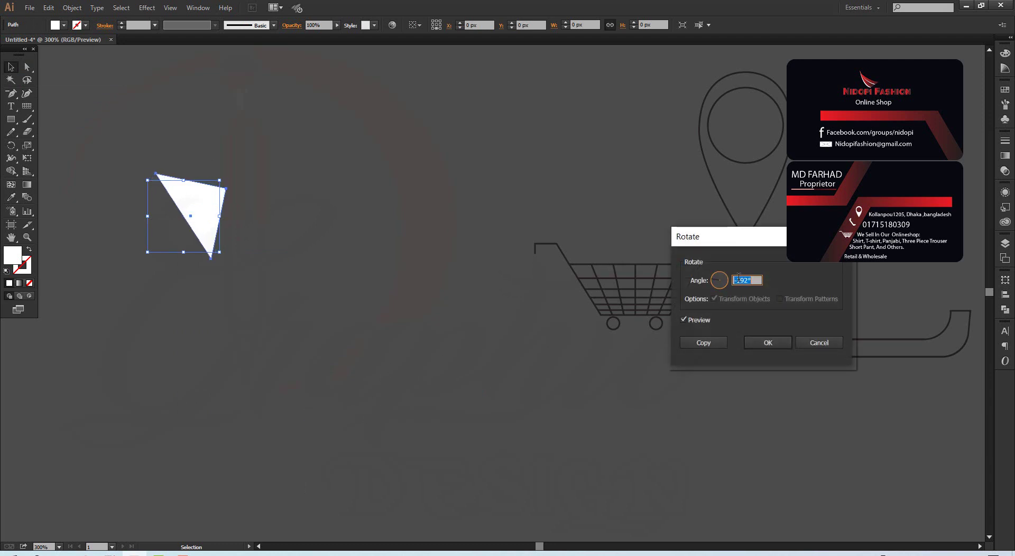
key(Down)
key(Down)
key(Down)
key(Down)
key(Down)
key(Down)
key(Down)
key(Down)
key(Down)
key(Down)
key(Down)
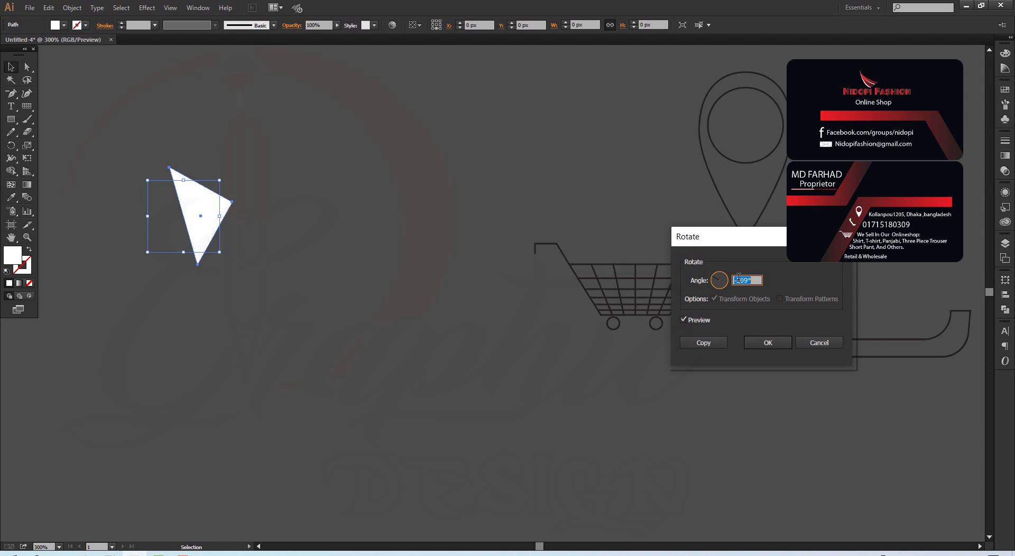
key(Down)
key(Down)
key(Down)
key(Down)
key(Down)
key(Down)
key(Down)
key(Down)
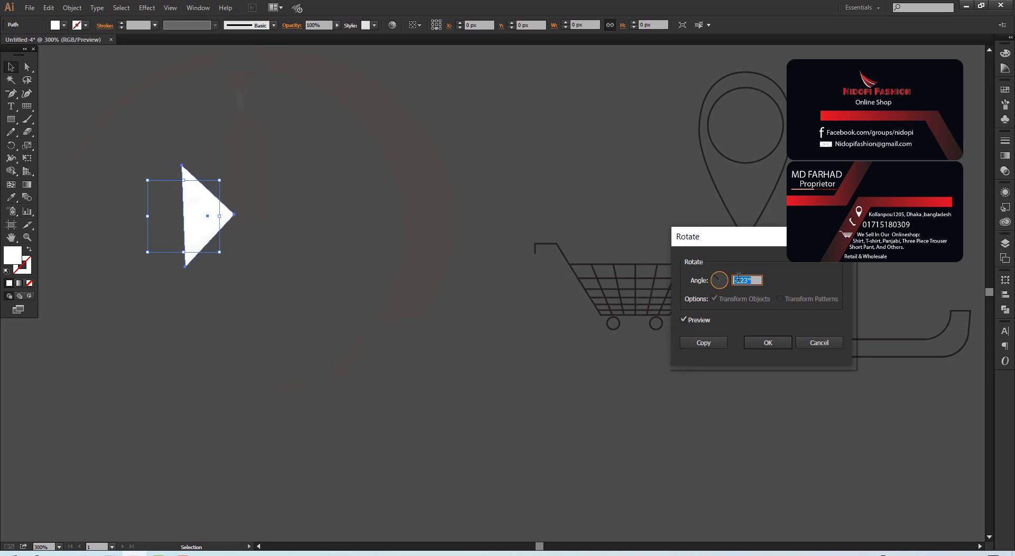
key(Down)
key(Down)
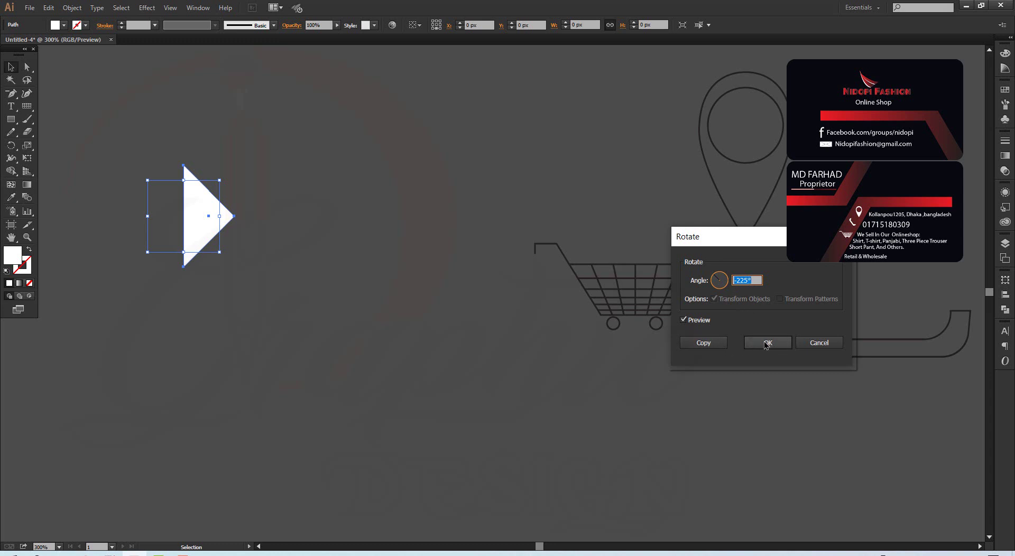
click(704, 342)
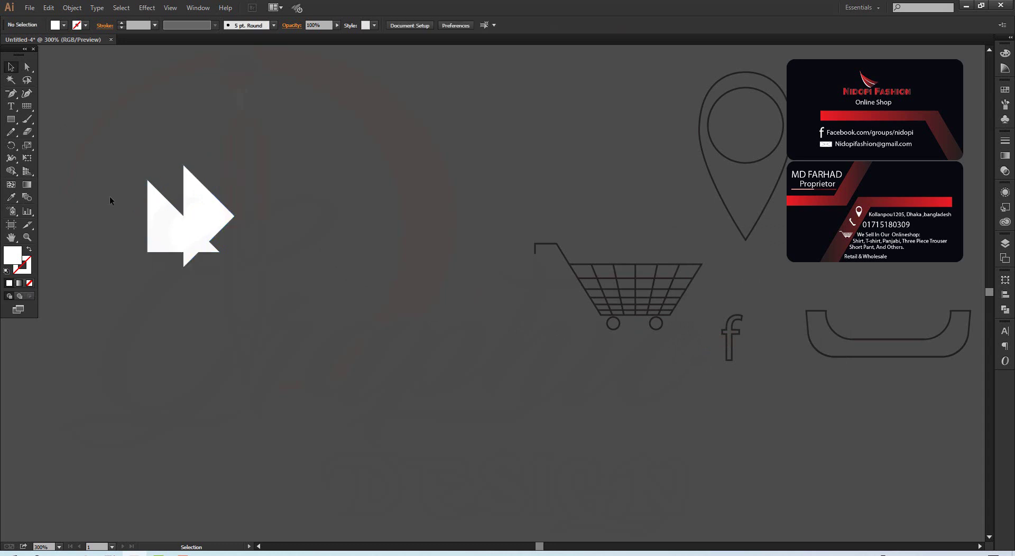
Move the original triangle away and delete it, keeping the rotated arrowhead.
drag(168, 212, 127, 347)
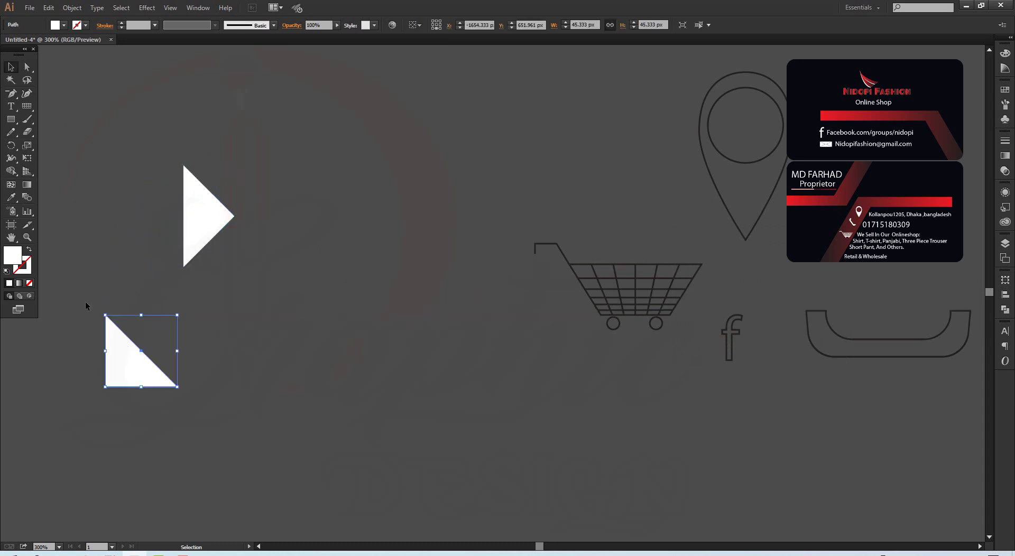
key(Delete)
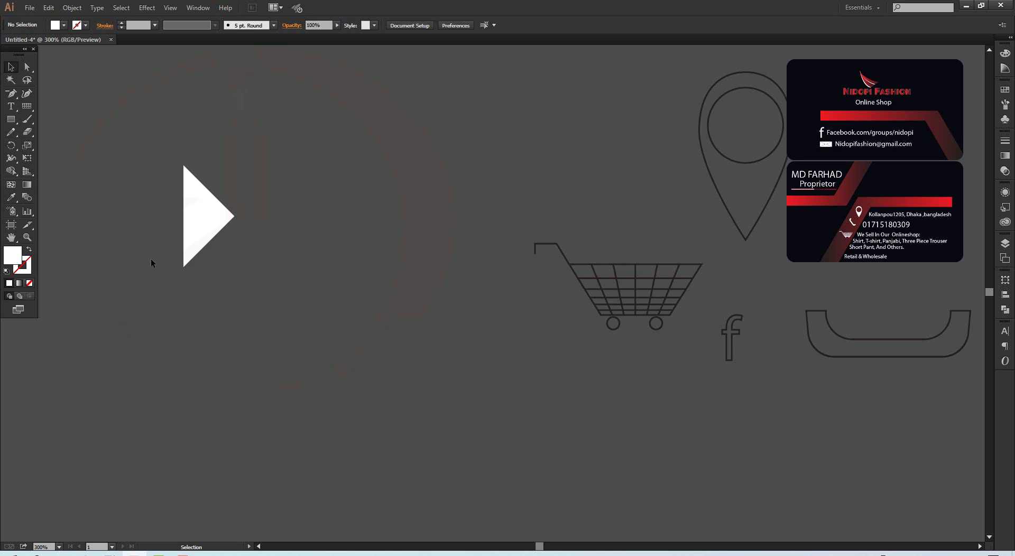
click(193, 214)
Add a vertically reflected copy of the arrowhead and move it right to face the original.
right_click(193, 214)
mouse_move(229, 360)
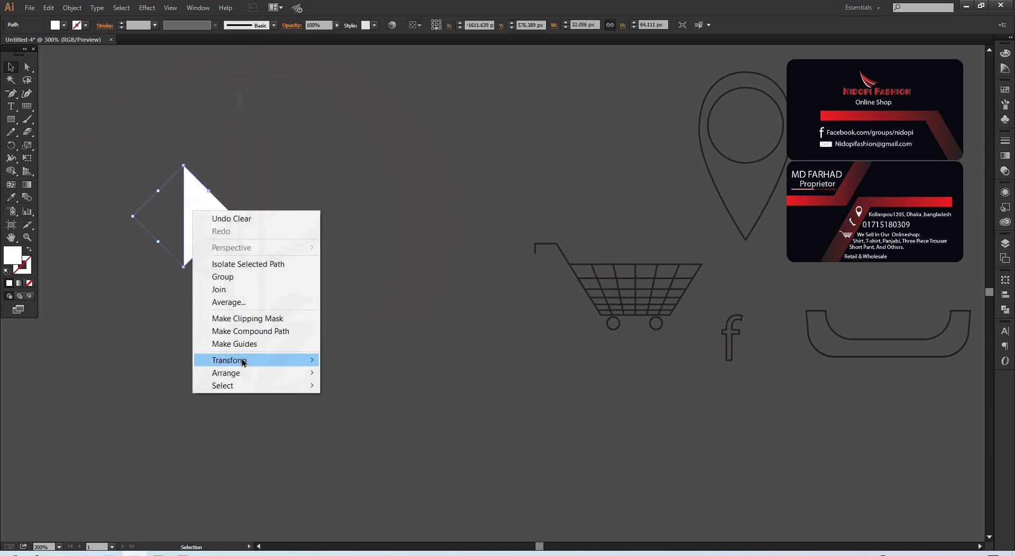
click(393, 406)
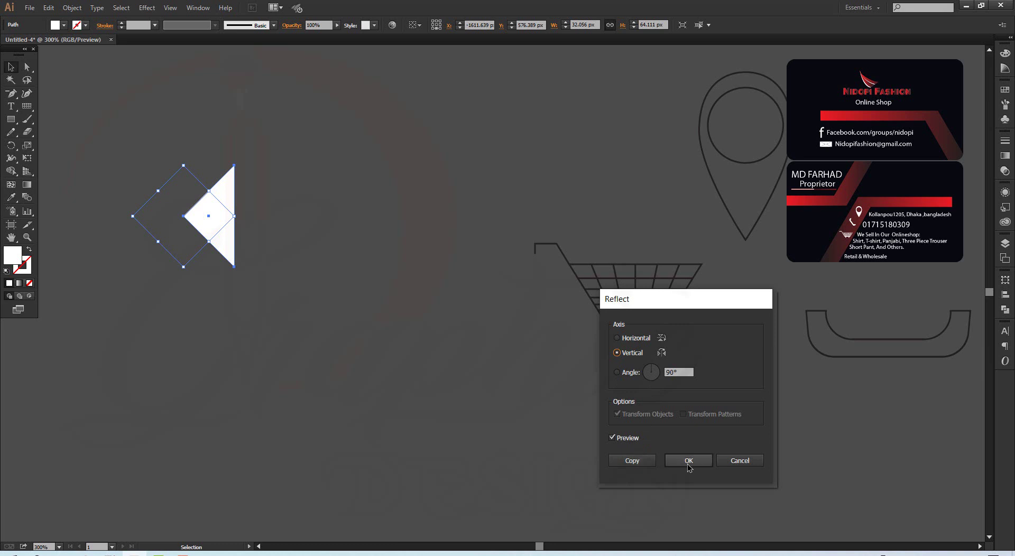
click(632, 461)
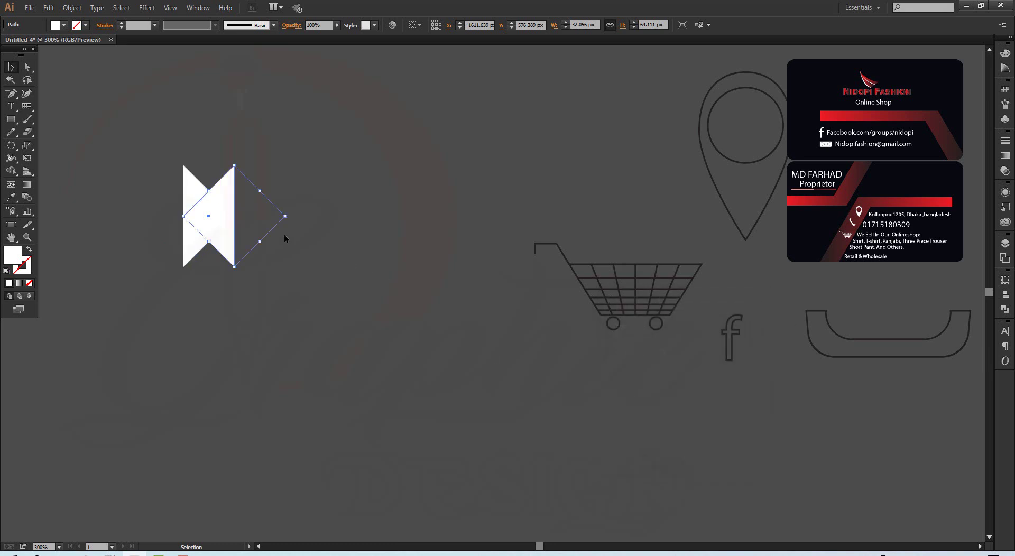
drag(222, 216, 295, 217)
click(288, 216)
shift+click(299, 219)
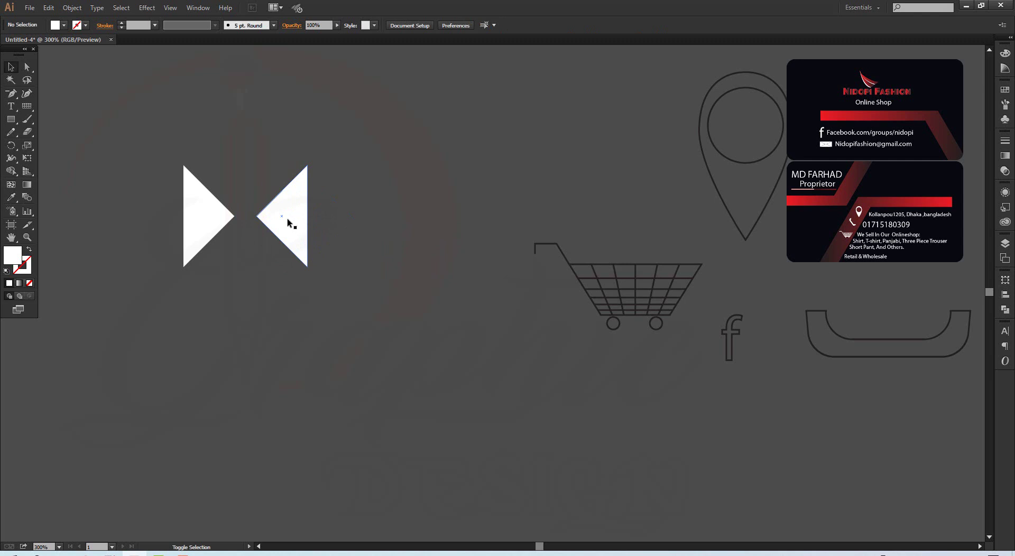
Position a triangle above the pair and start a -225° rotation on it.
drag(294, 218, 231, 168)
right_click(231, 169)
mouse_move(268, 315)
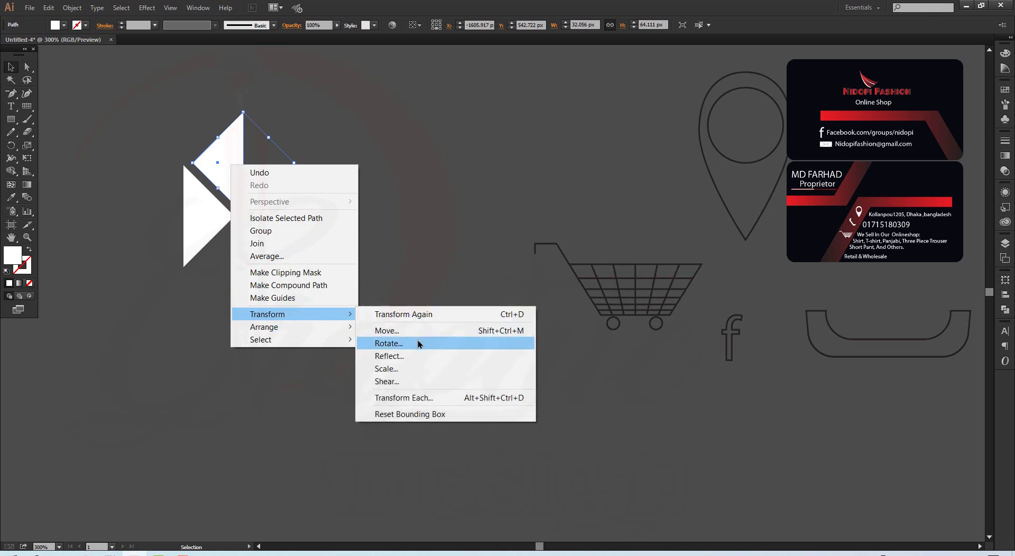
click(389, 344)
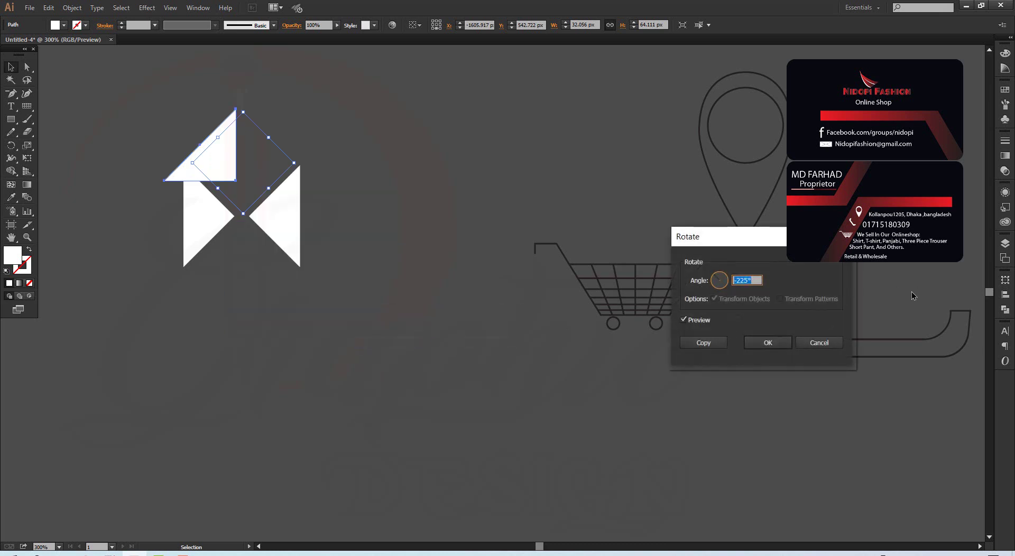
Rotate the spare triangle -270° to point down and drop it between the side triangles.
click(743, 279)
key(ctrl+a)
key(Down)
key(Down)
key(Down)
key(Down)
key(Down)
key(Down)
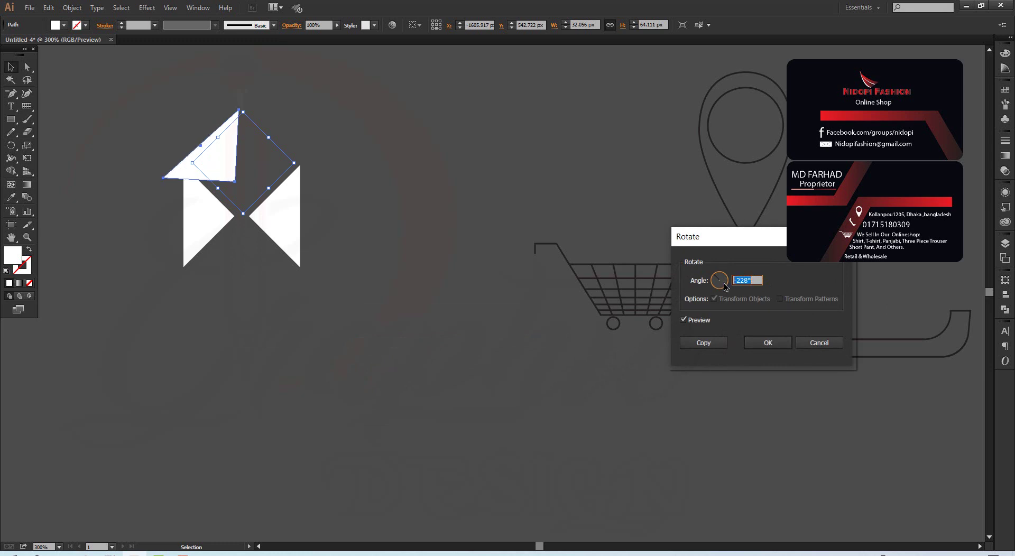
key(Down)
key(Down)
key(Down)
key(Down)
key(Down)
key(Down)
key(Down)
key(Down)
key(Down)
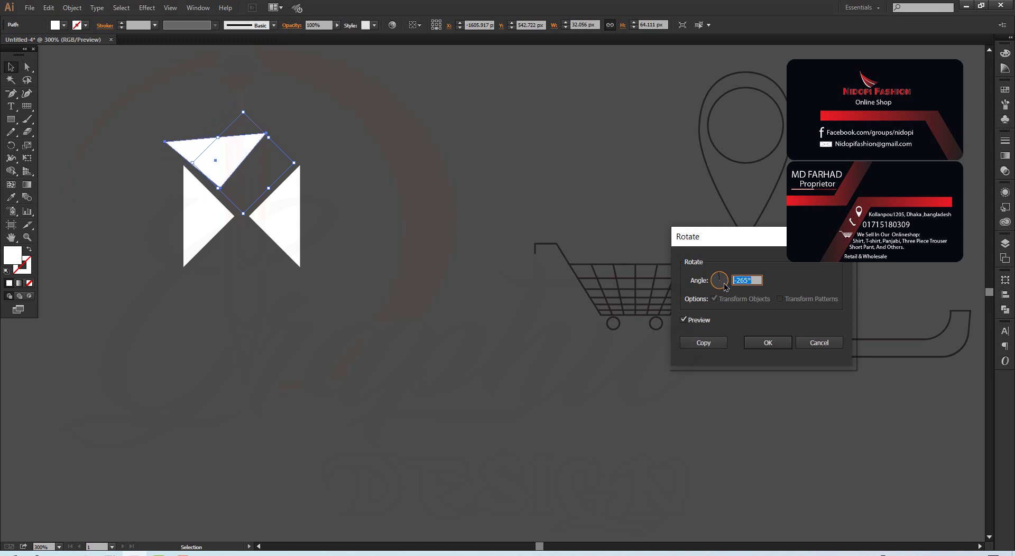
key(Down)
key(Down)
key(Down)
key(Down)
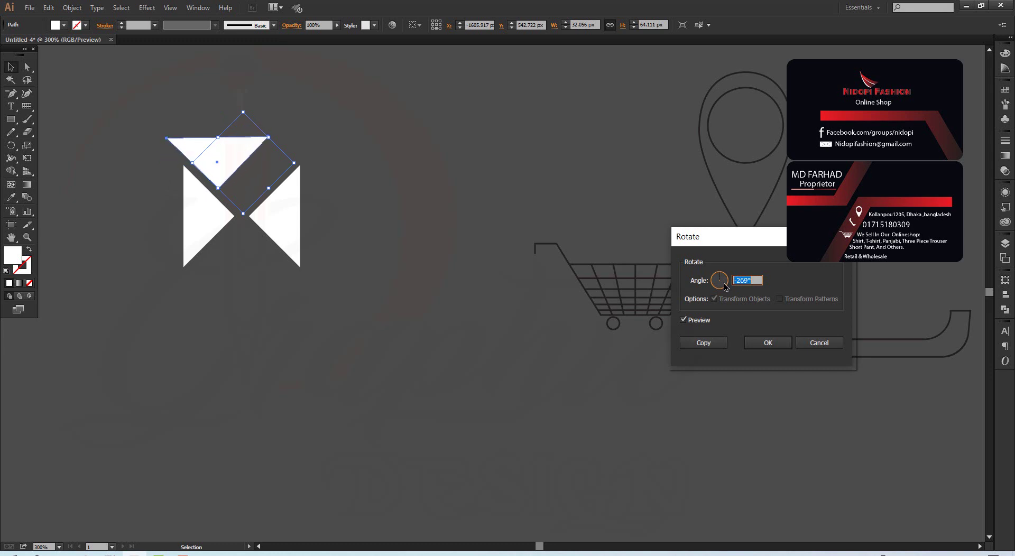
key(Down)
click(764, 345)
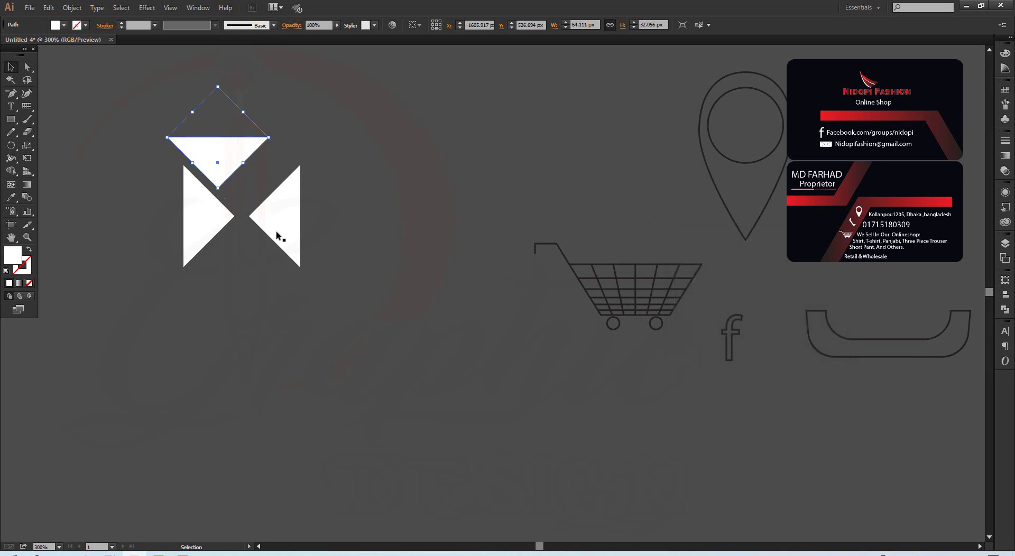
click(352, 205)
drag(222, 152, 244, 188)
Show rulers, place a horizontal guide at the envelope's top edge, and zoom in.
click(354, 207)
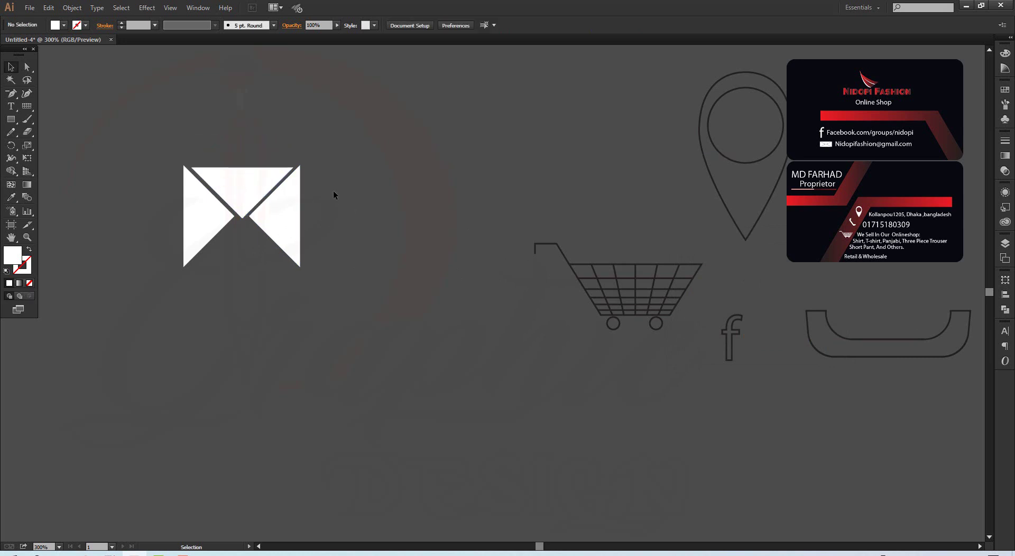
key(ctrl+r)
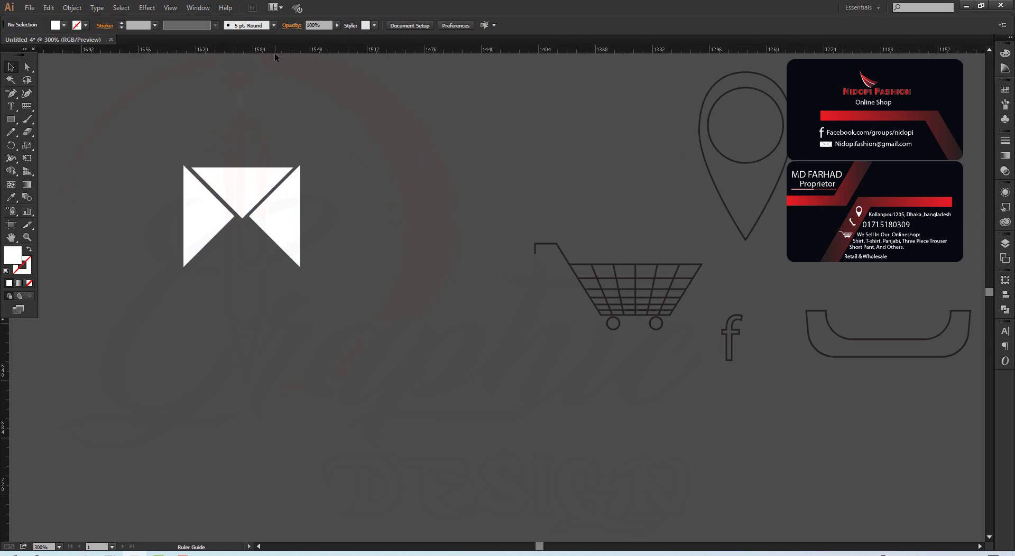
drag(274, 53, 272, 165)
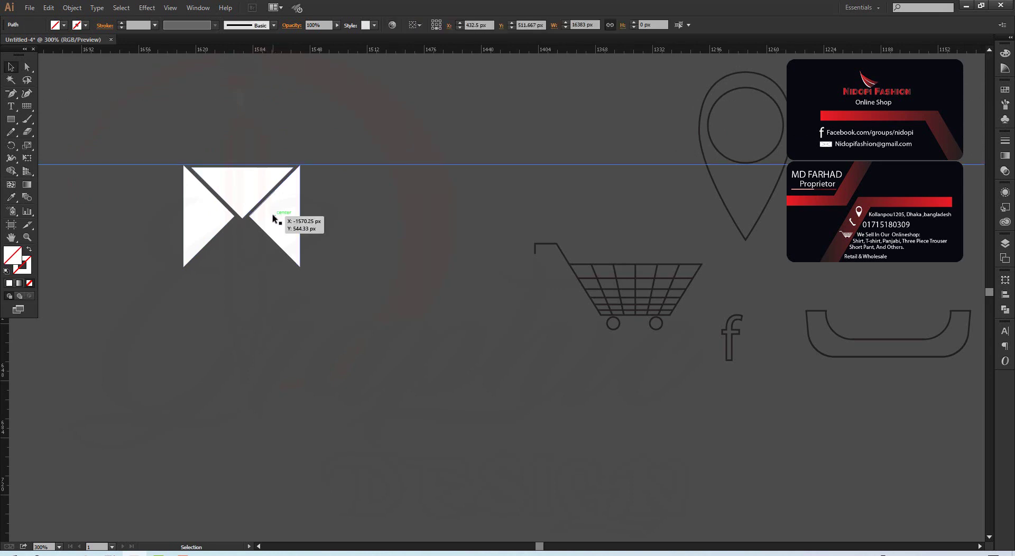
click(252, 177)
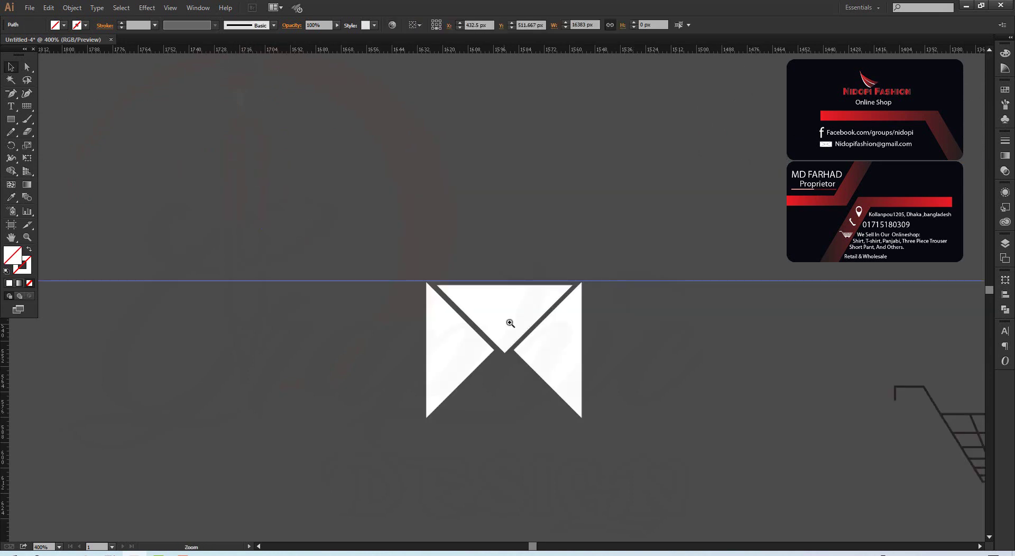
click(494, 309)
click(494, 308)
click(494, 308)
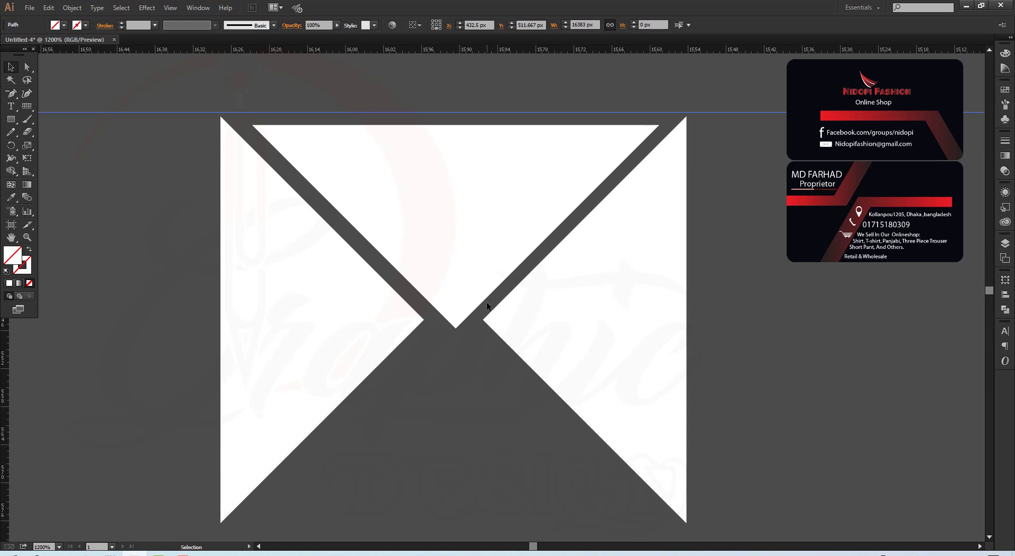
Snap both side triangles' top corners to the guide and nudge the top flap into place.
drag(590, 347, 606, 346)
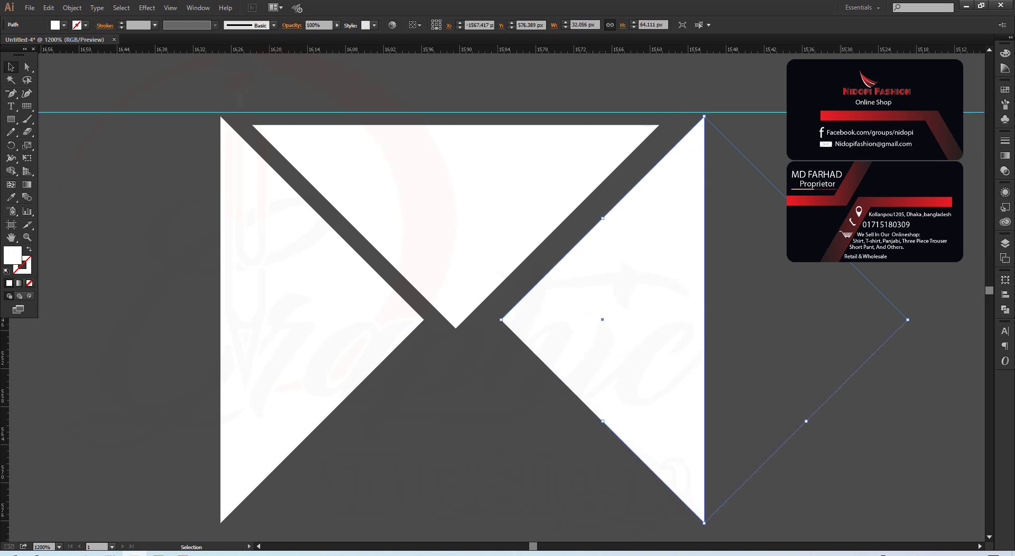
key(ctrl+shift+a)
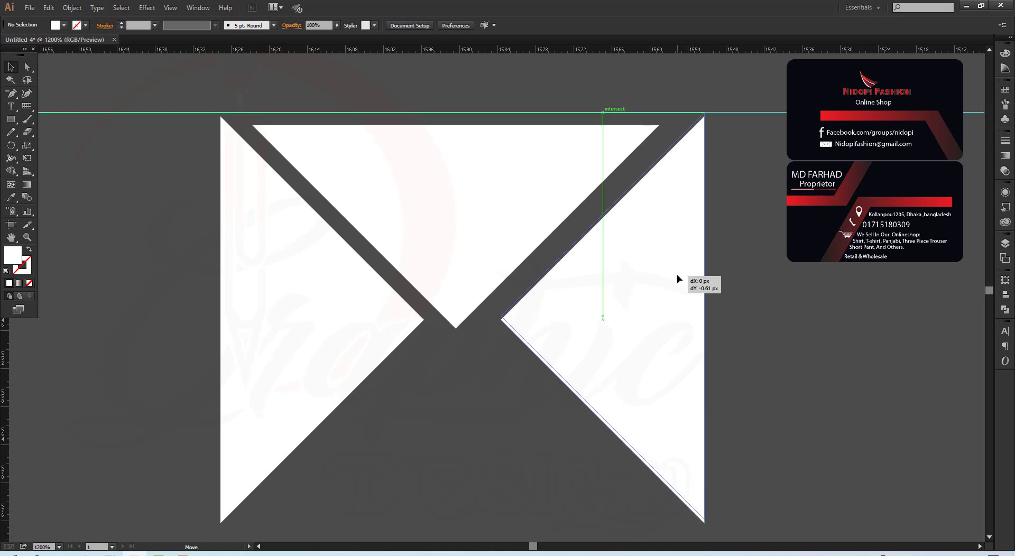
click(680, 279)
drag(275, 325, 276, 321)
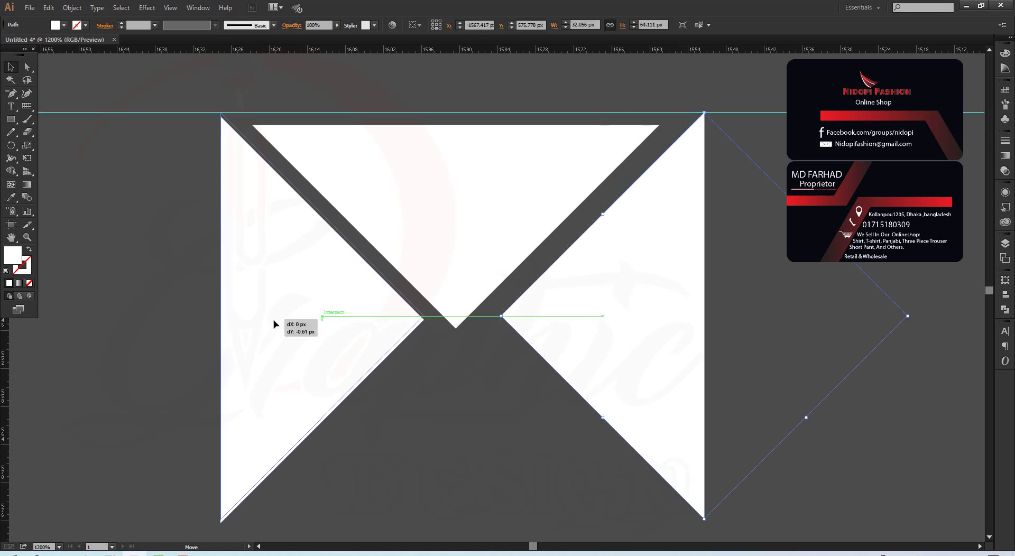
click(745, 240)
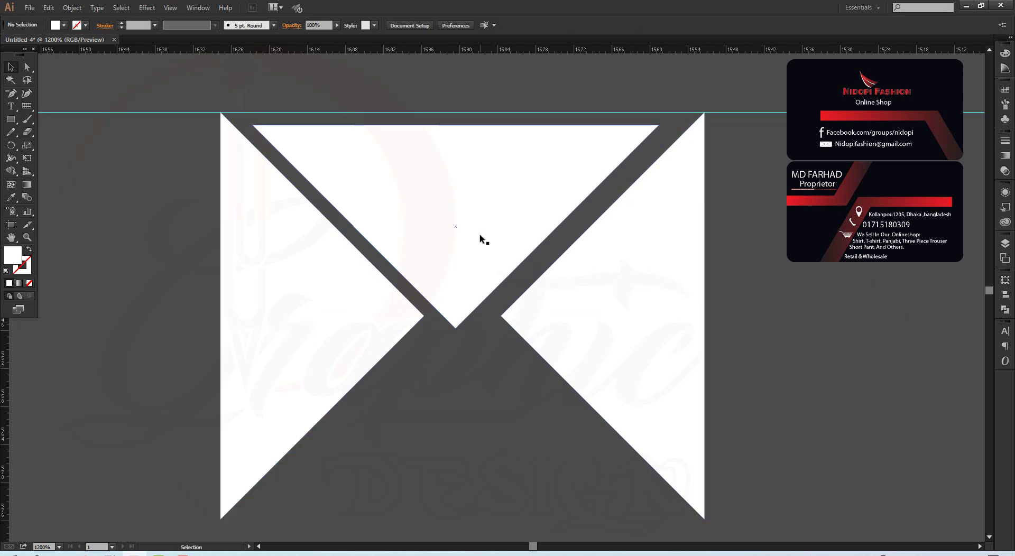
drag(482, 238, 488, 244)
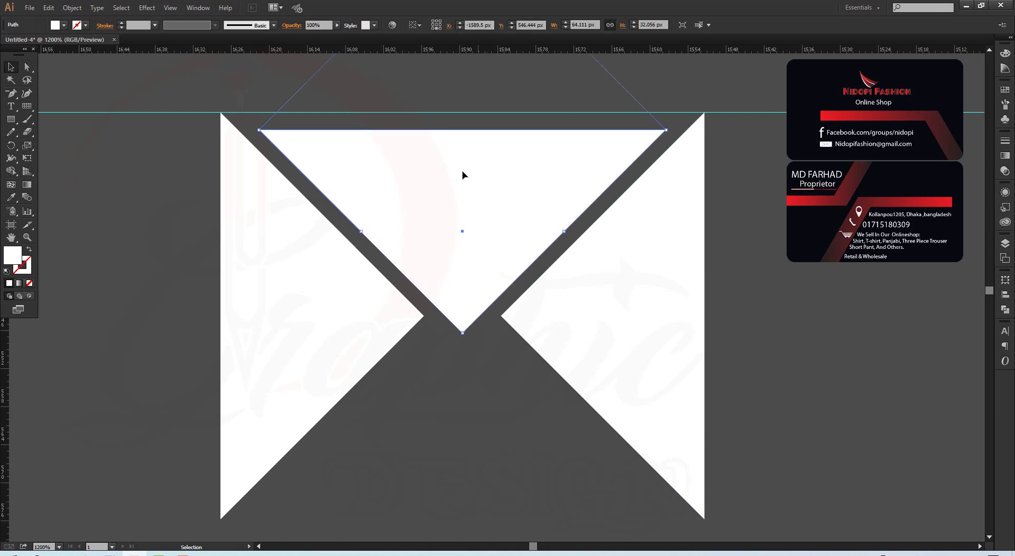
click(722, 86)
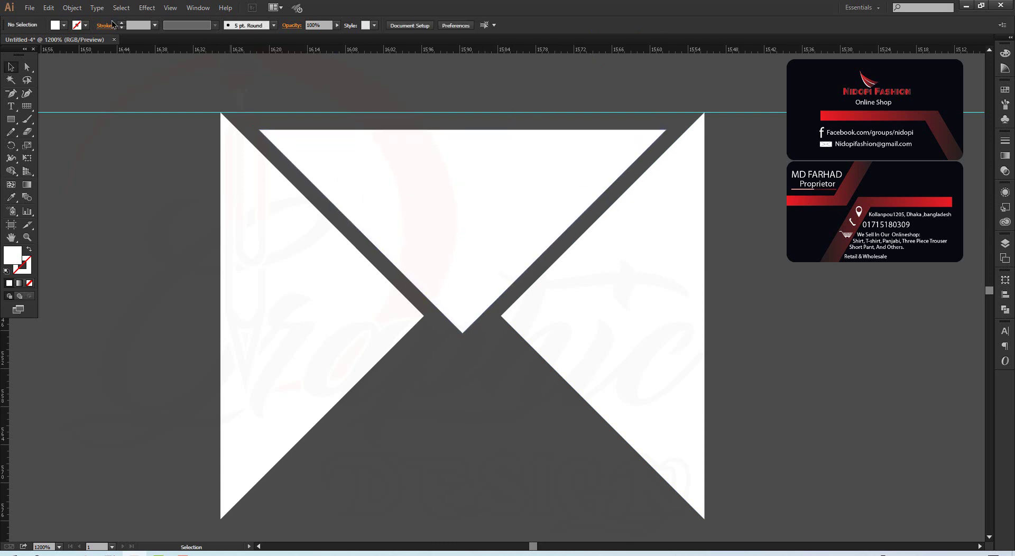
Raise the flap's top edge to the guide and pull both top corners outward along it.
click(27, 67)
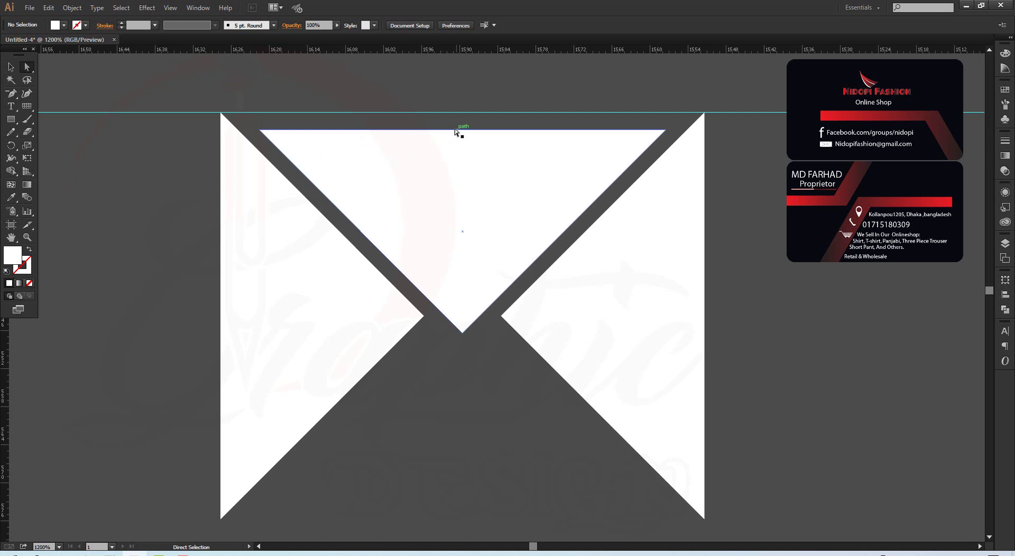
drag(453, 131, 452, 113)
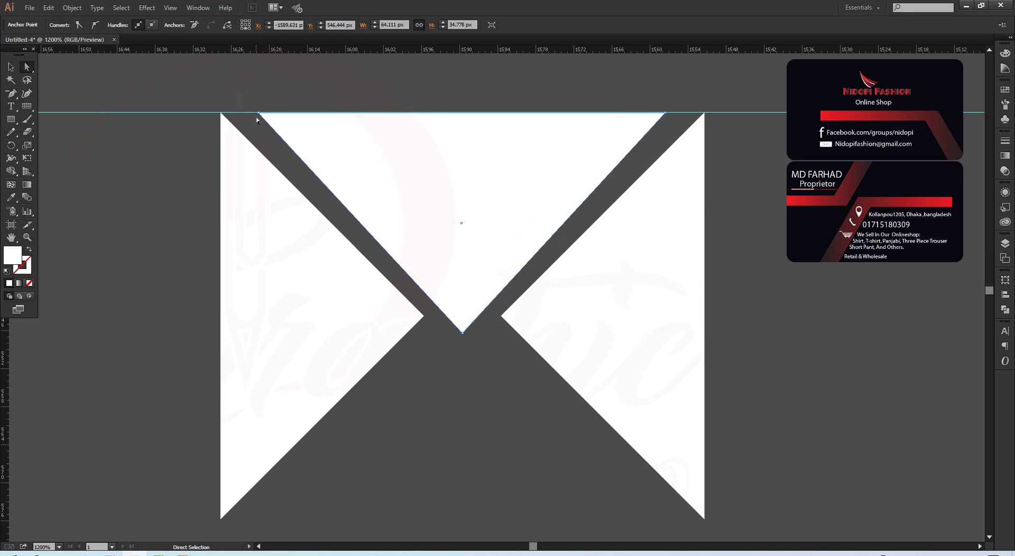
drag(258, 113, 235, 117)
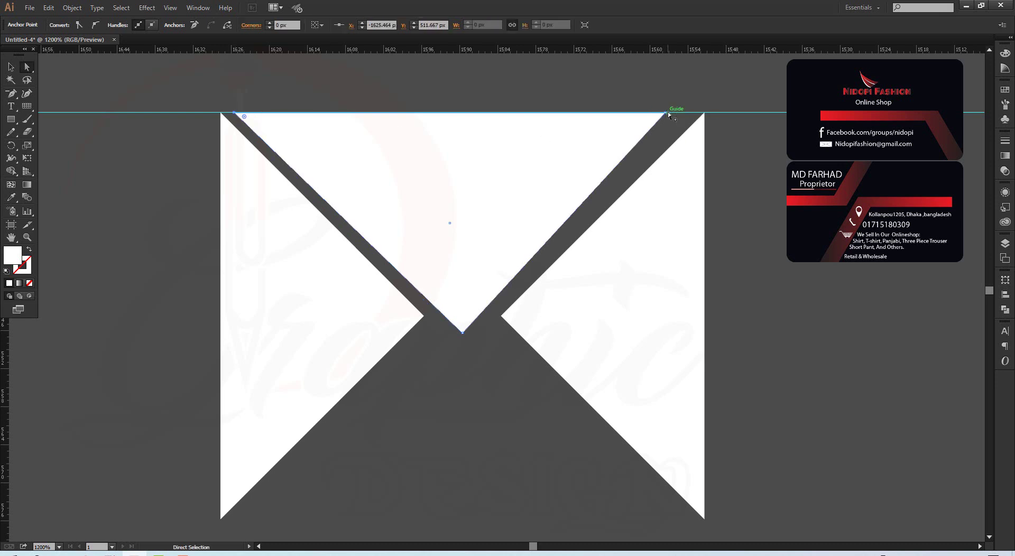
drag(665, 113, 692, 116)
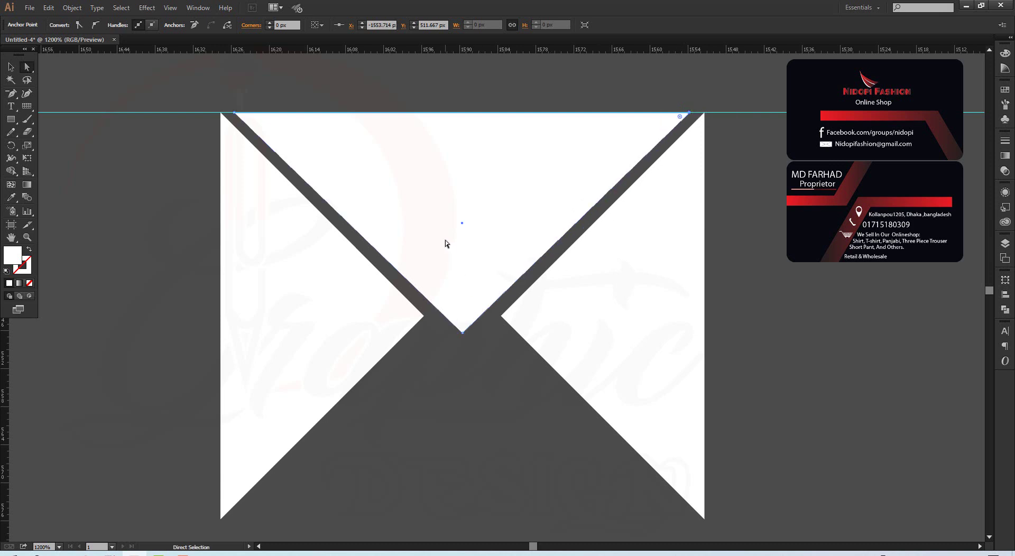
click(11, 67)
right_click(427, 183)
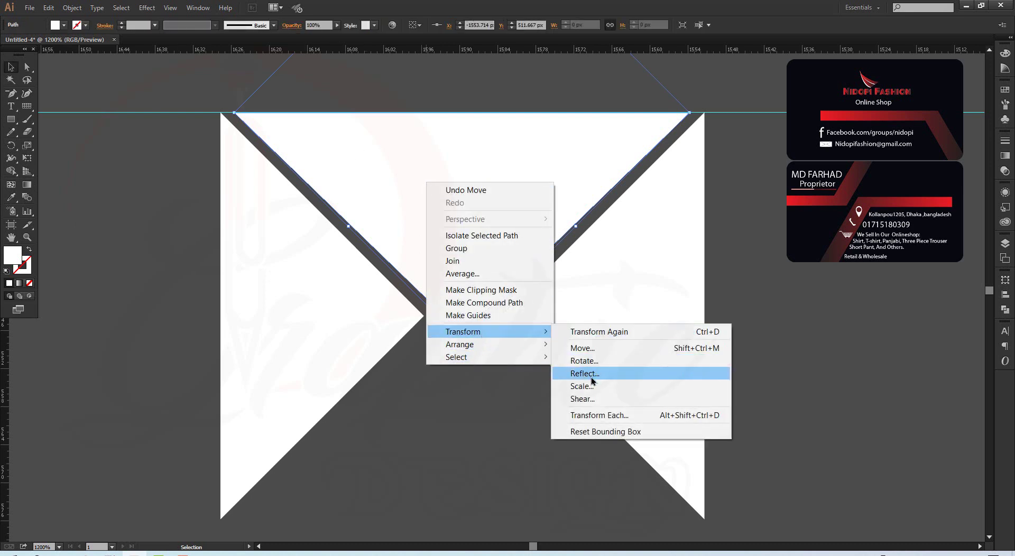
Add a horizontally reflected copy of the flap and Shift-drag it down to the envelope's bottom.
click(593, 374)
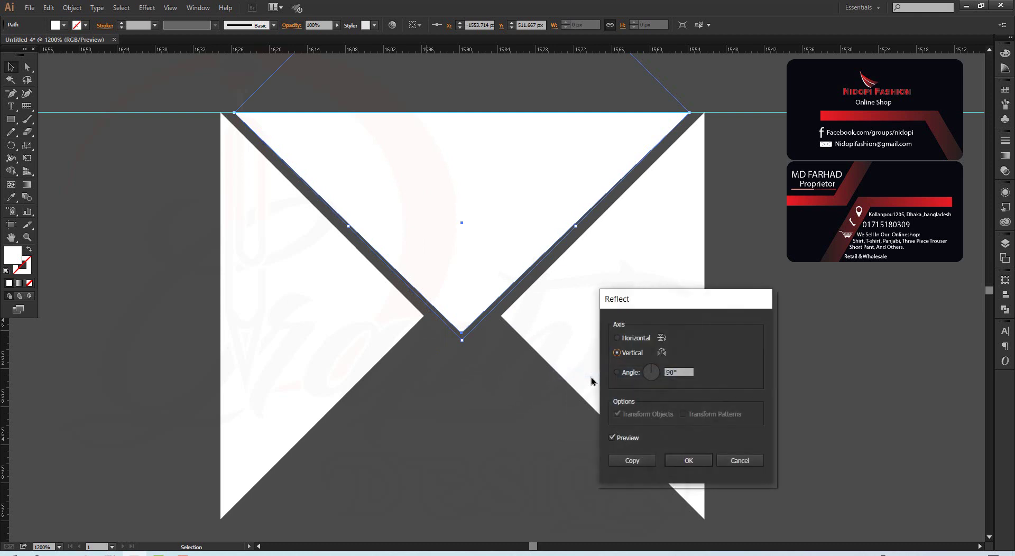
click(618, 339)
click(634, 464)
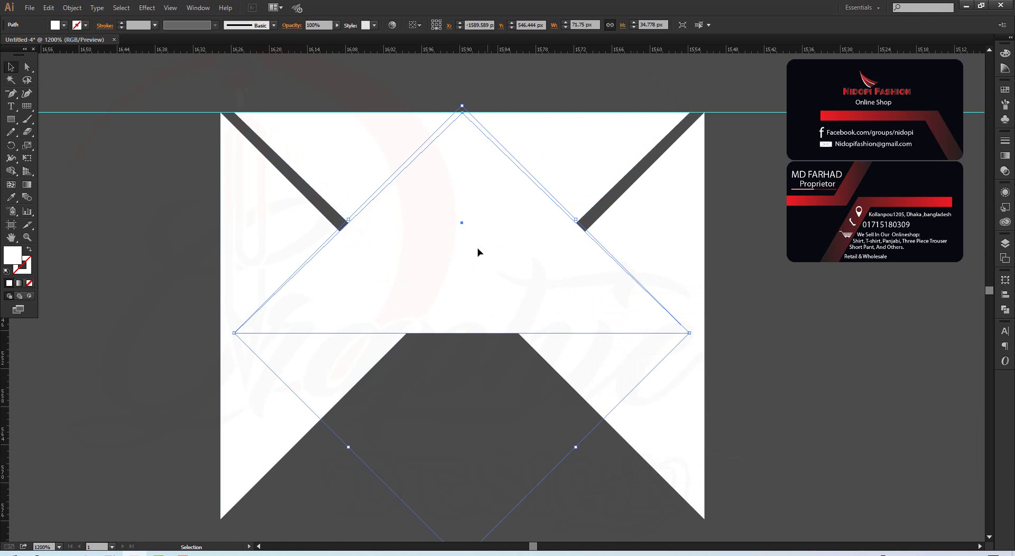
drag(478, 253, 473, 443)
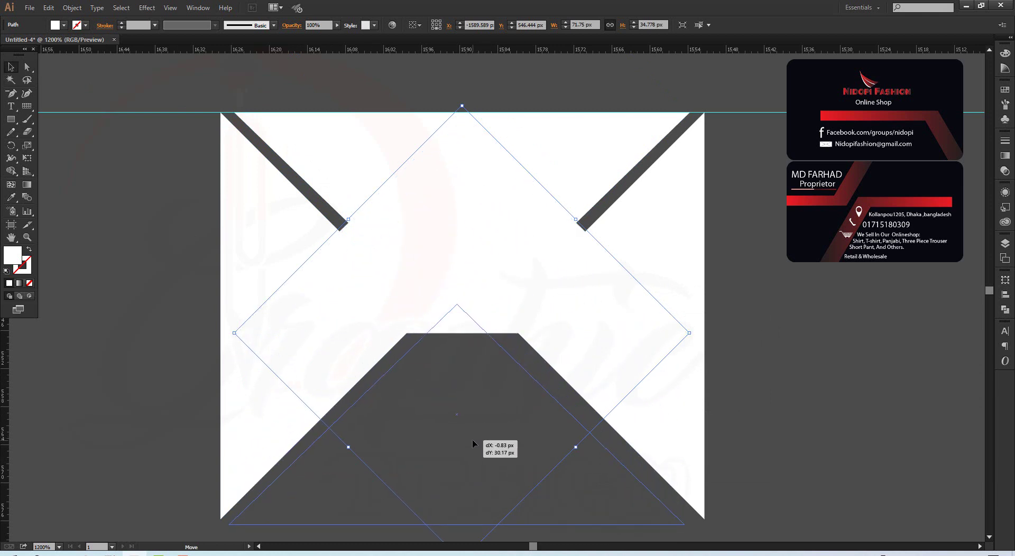
key(shift)
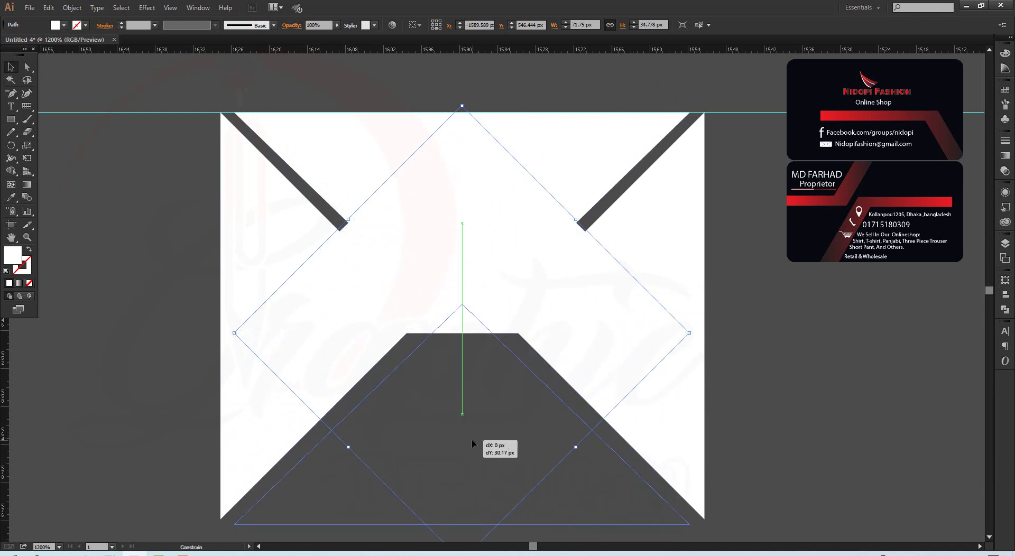
drag(472, 441, 470, 435)
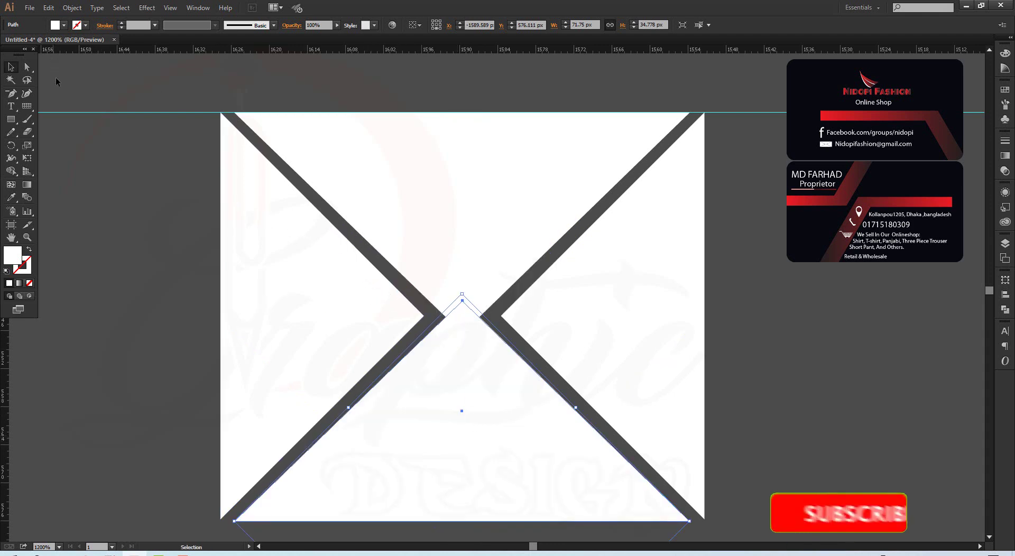
Bring the upper flap in front of the lower shape with Arrange > Bring to Front.
click(465, 233)
right_click(466, 236)
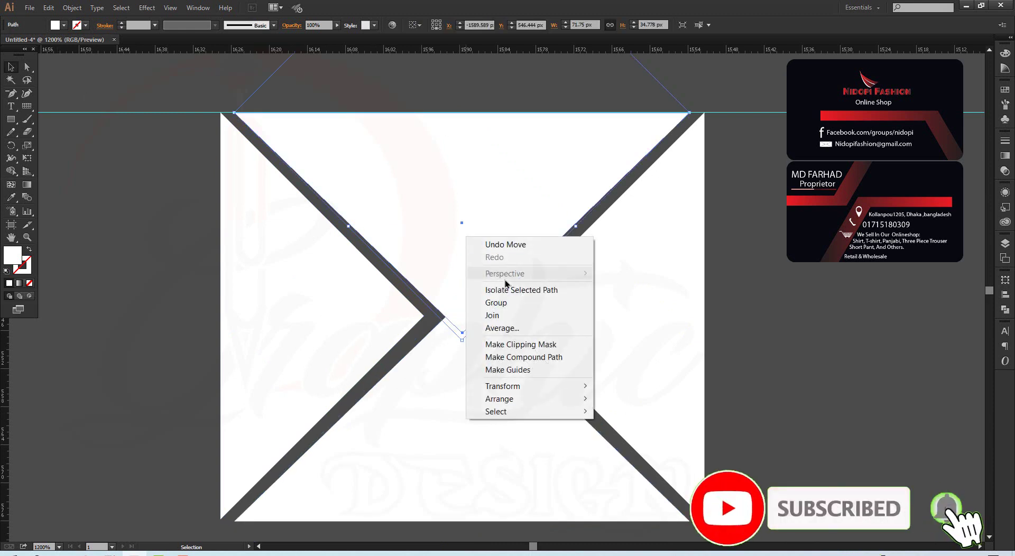
mouse_move(500, 399)
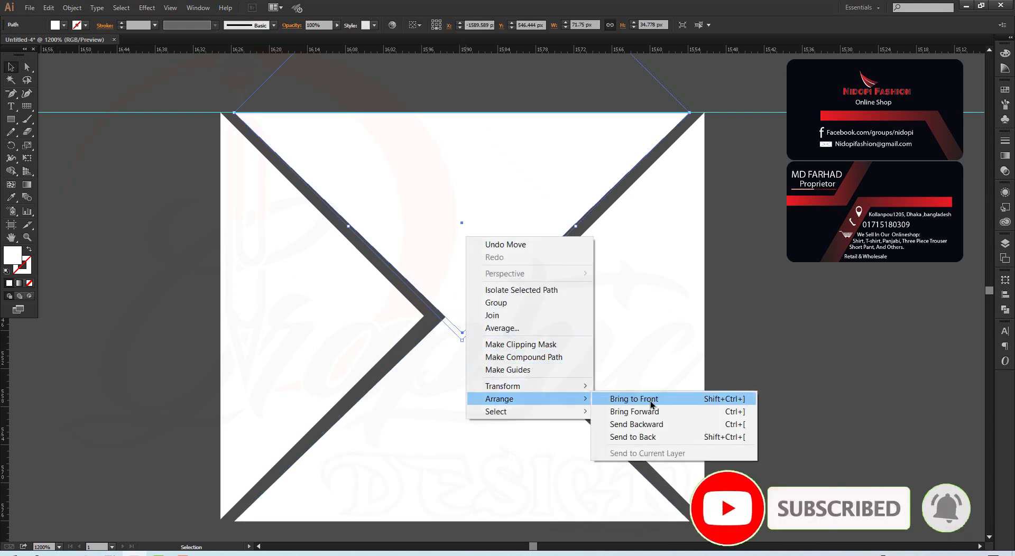
click(651, 404)
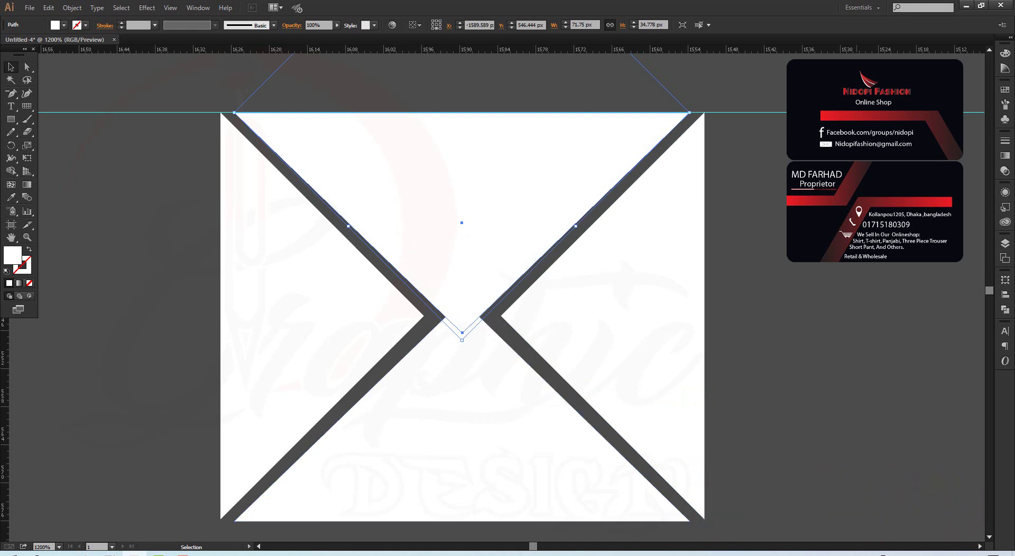
Select the horizontal guide and delete it.
drag(827, 112, 828, 524)
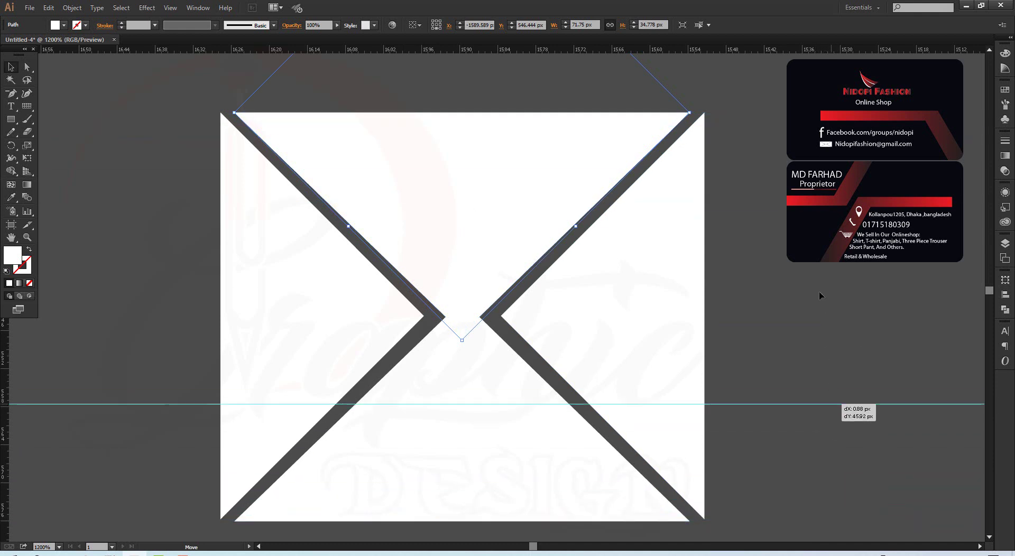
drag(827, 523, 827, 104)
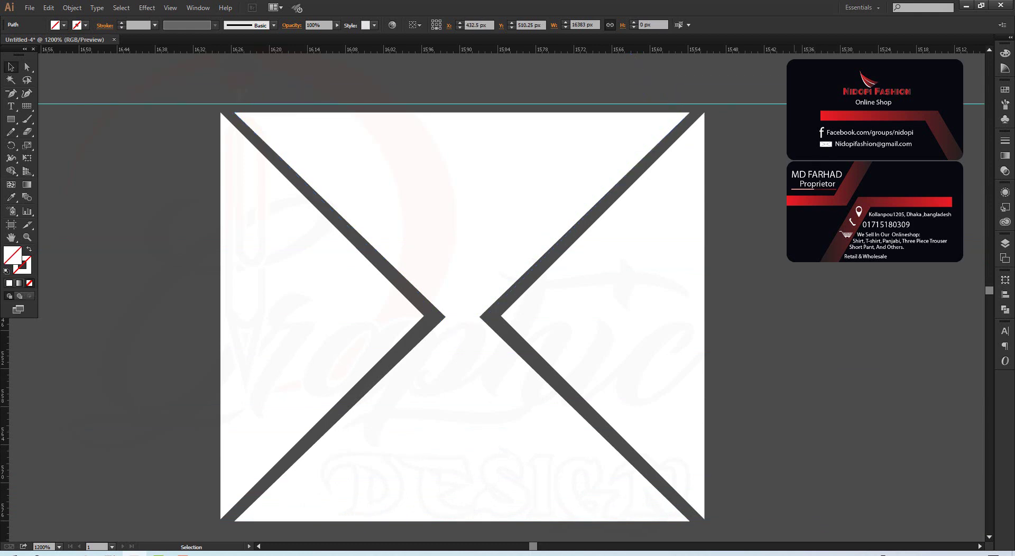
key(Delete)
click(469, 154)
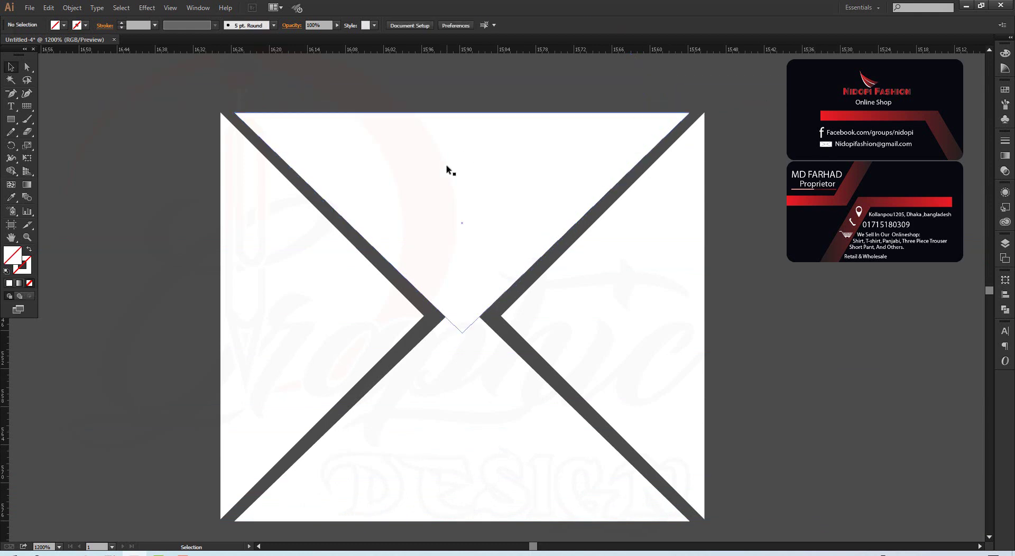
Create a 2 px Offset Path copy of the top flap.
click(71, 9)
mouse_move(85, 238)
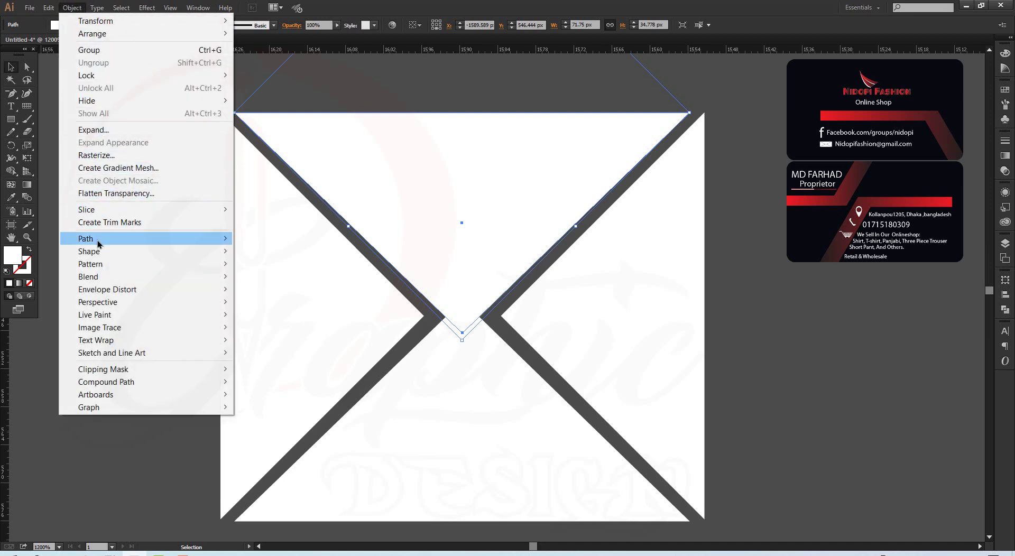
click(271, 281)
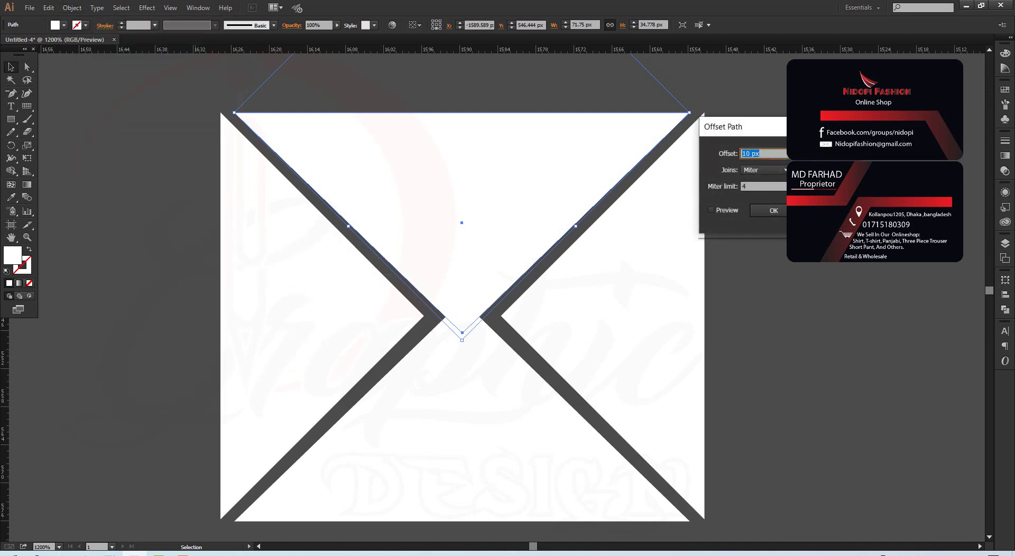
click(712, 211)
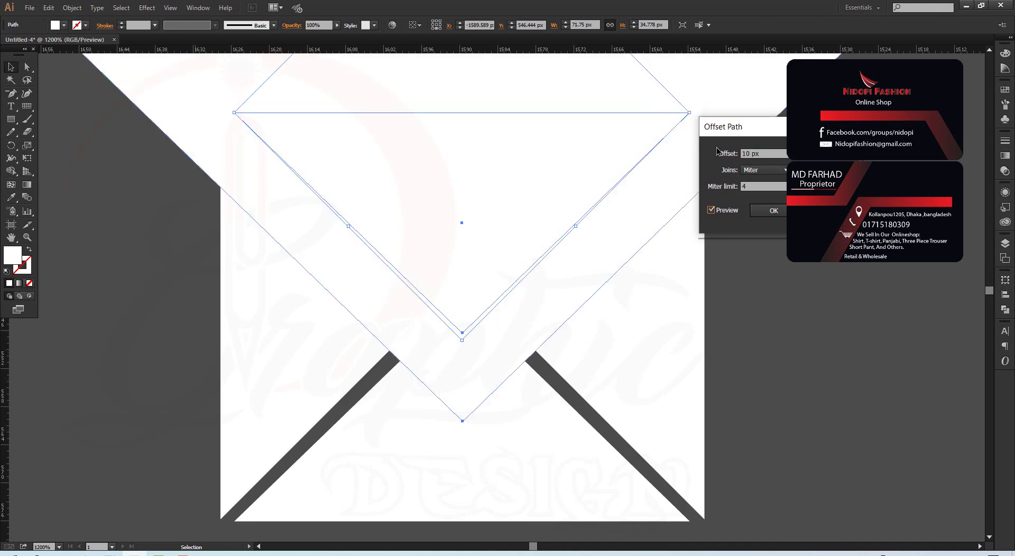
drag(764, 151, 743, 153)
key(Down)
key(Down)
key(Down)
key(Down)
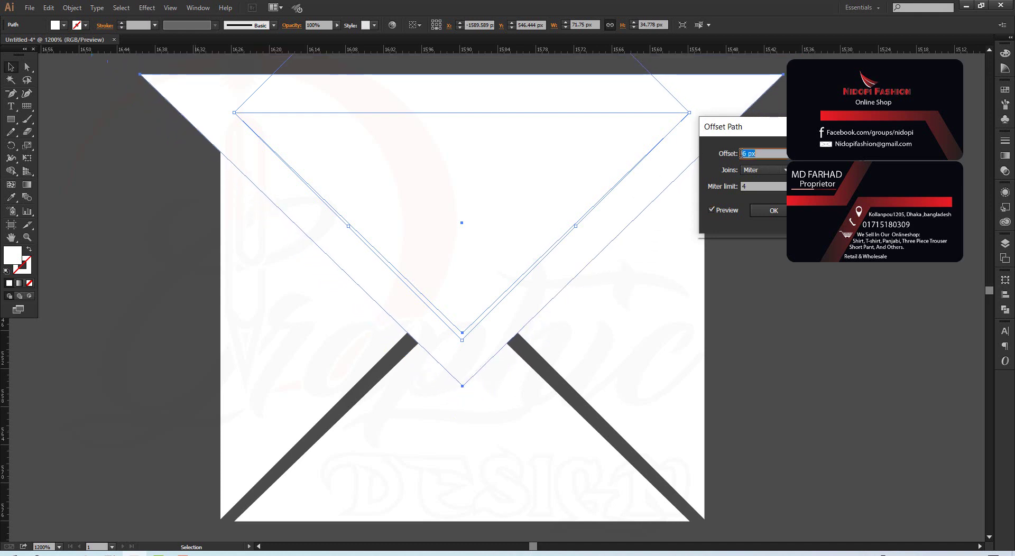
key(Down)
key(Down)
key(Down)
key(Down)
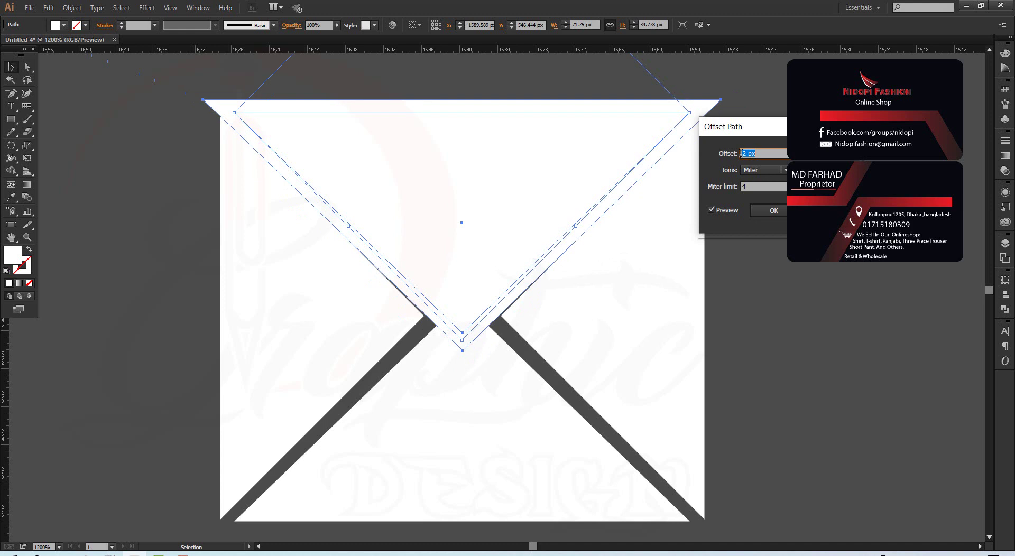
click(773, 211)
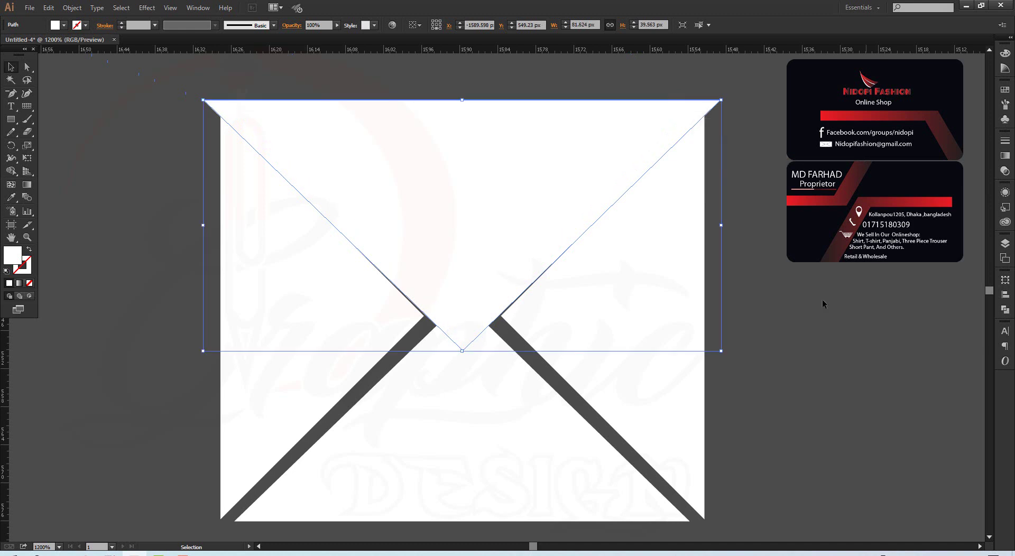
Select the envelope with the offset copy and apply Pathfinder Minus Front.
shift+click(421, 478)
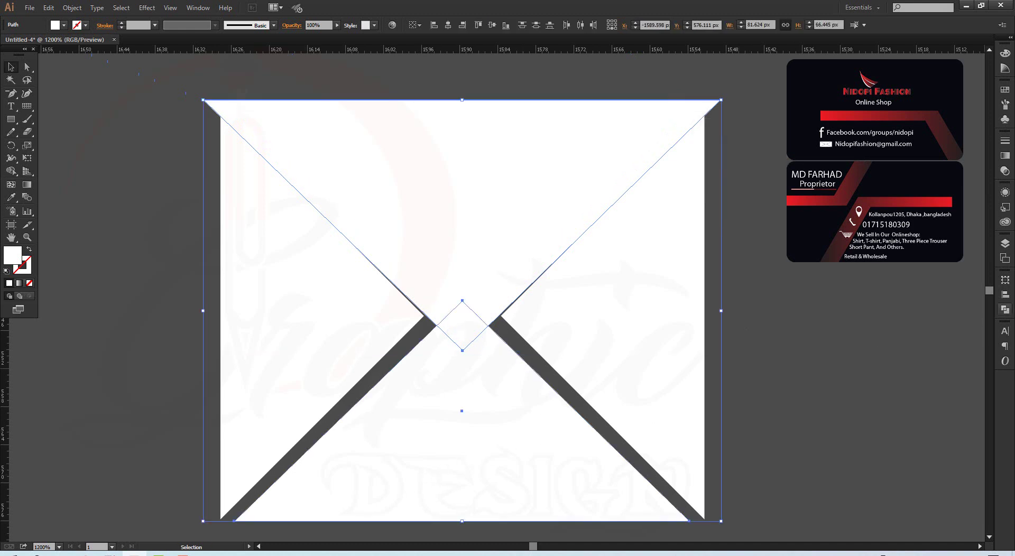
click(1005, 311)
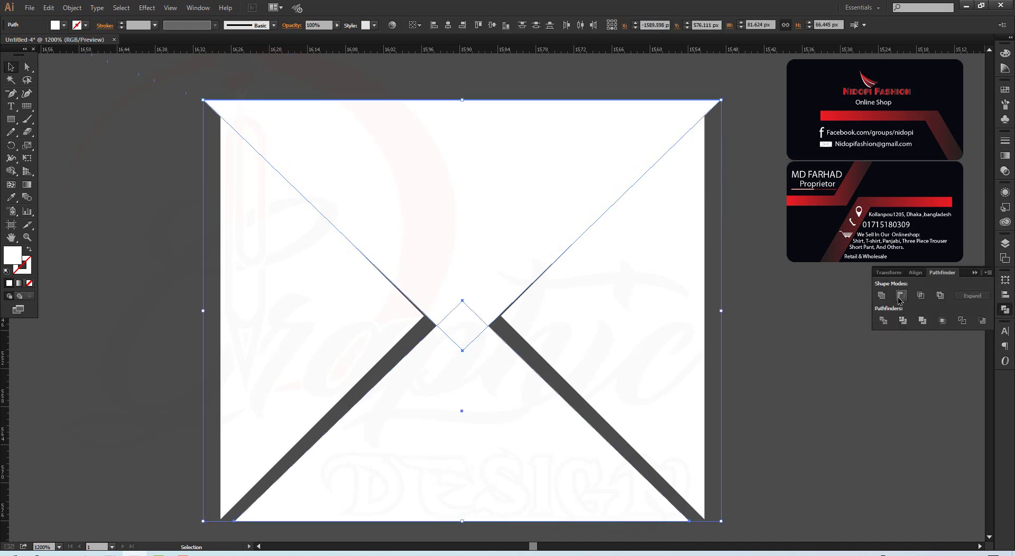
click(902, 296)
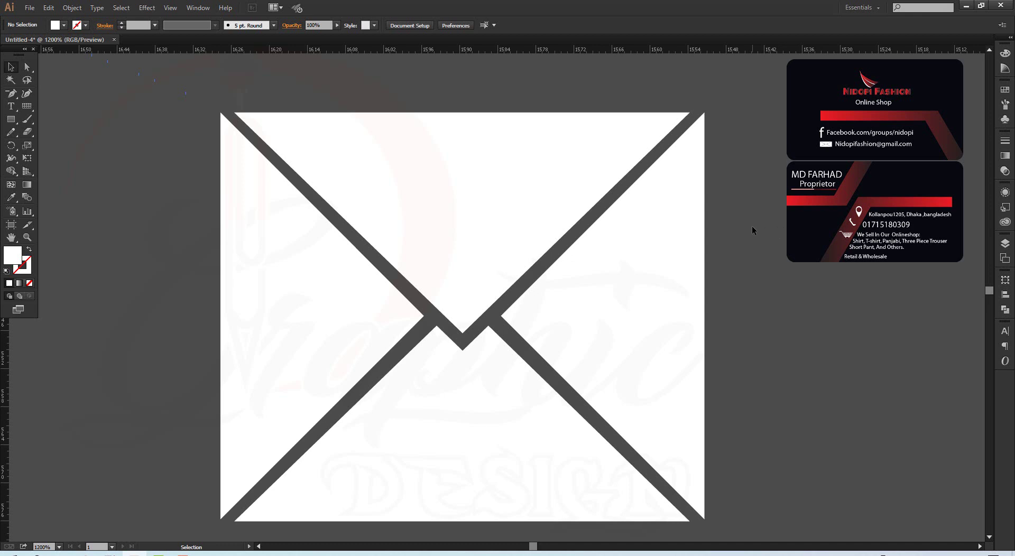
Select the envelope icon and widen it to about 105 px.
ctrl+alt+click(580, 243)
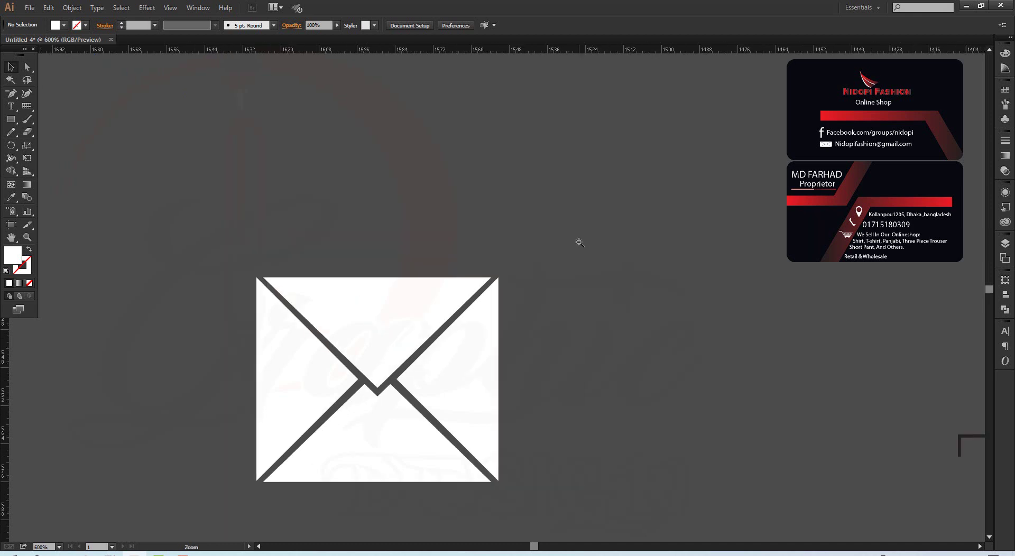
ctrl+alt+click(464, 325)
ctrl+alt+click(459, 328)
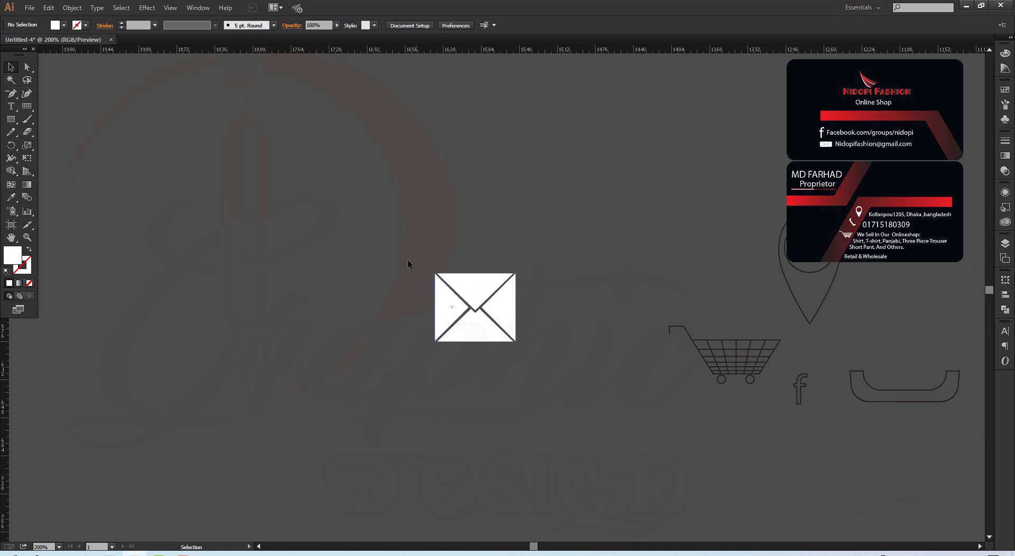
drag(402, 244, 527, 350)
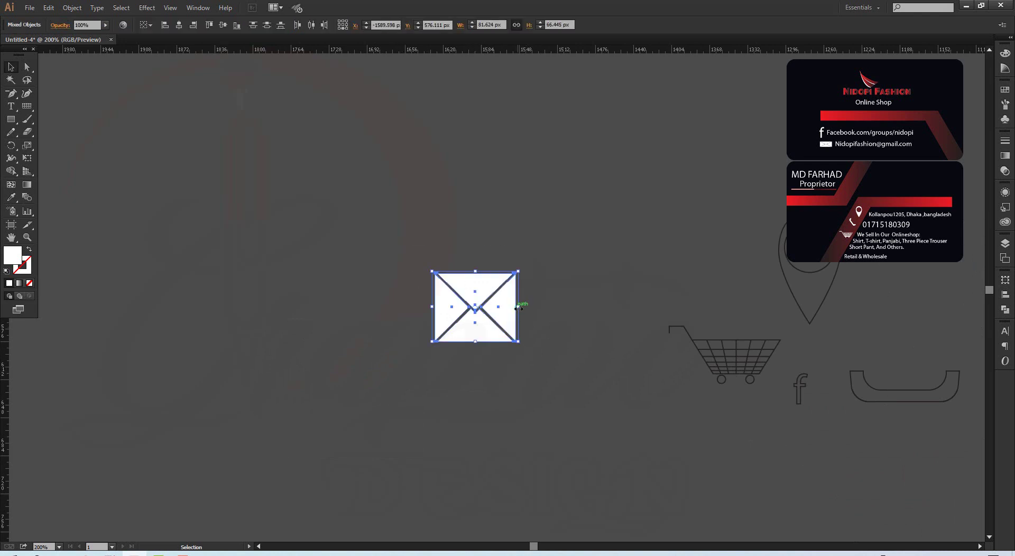
drag(516, 308, 540, 307)
Move the envelope up next to the location pin, cart and Facebook icons.
click(578, 293)
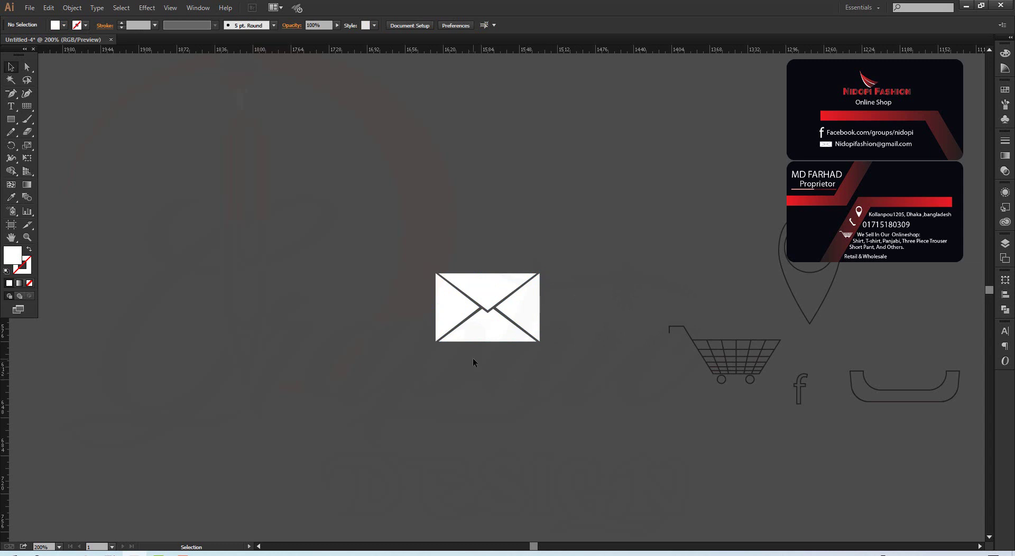
drag(412, 268, 571, 369)
mouse_move(522, 319)
mouse_down()
mouse_move(695, 264)
mouse_move(690, 237)
mouse_up()
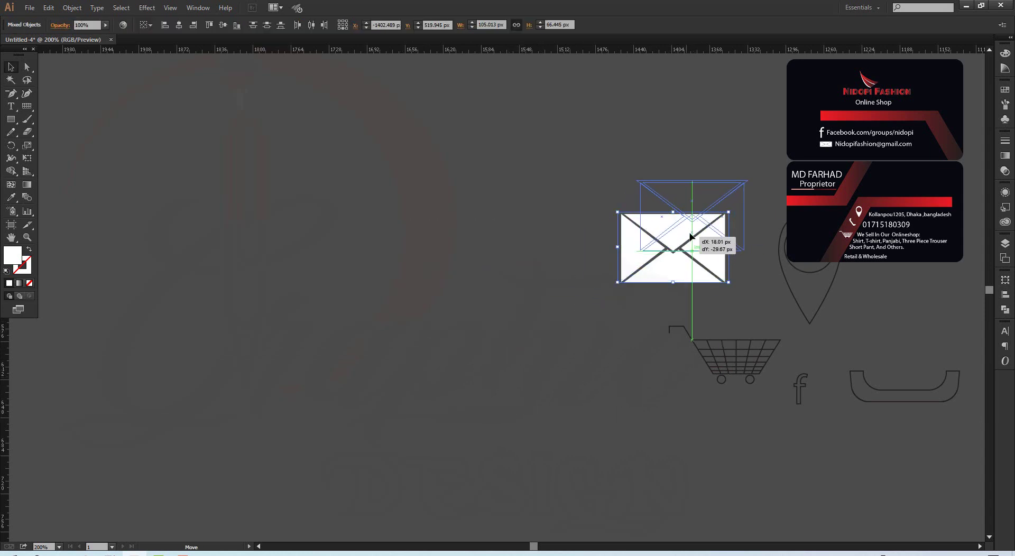
Pen-draw the swoosh outline with a curved outer edge and a pointed tip, closing the shape.
click(466, 347)
scroll(465, 348, up, 3)
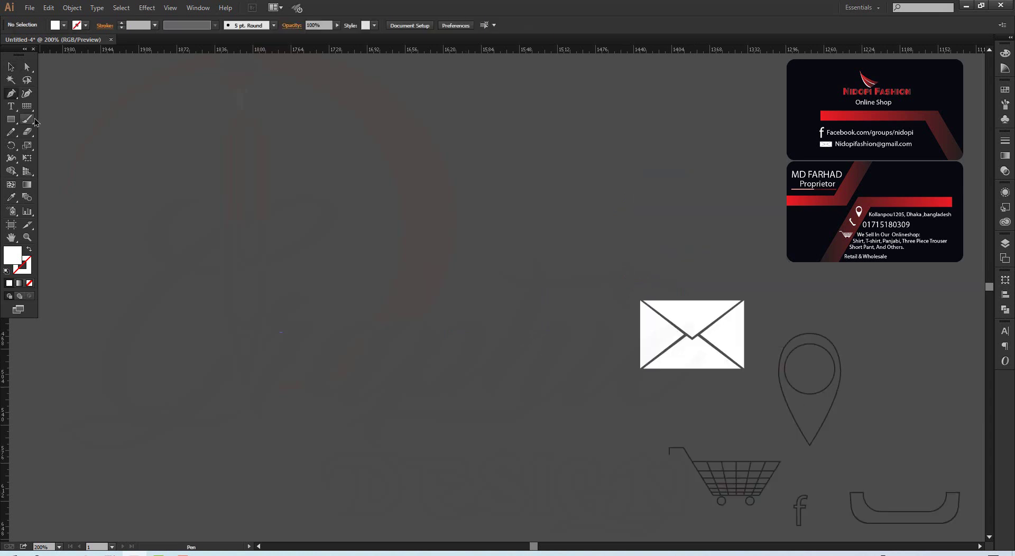
click(11, 94)
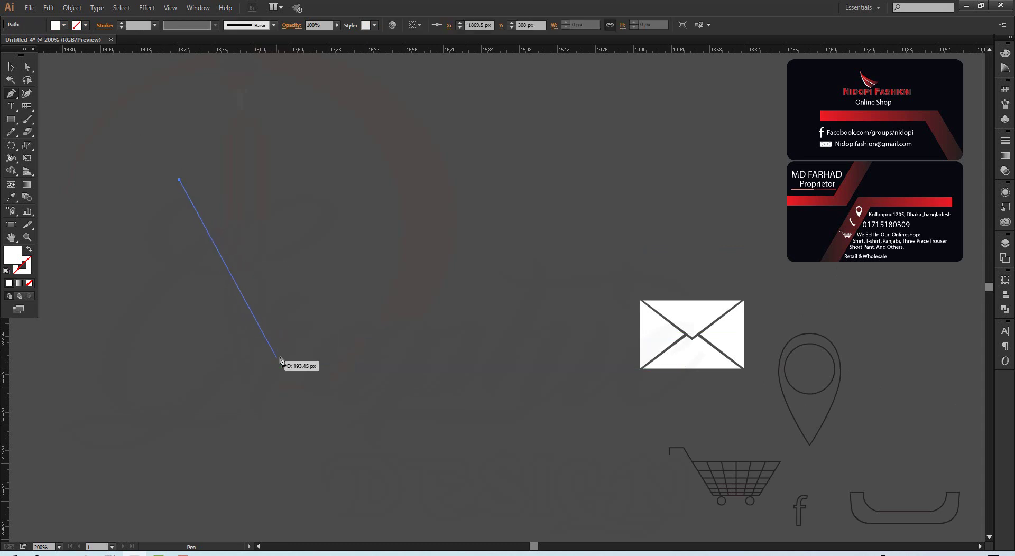
drag(282, 343, 362, 362)
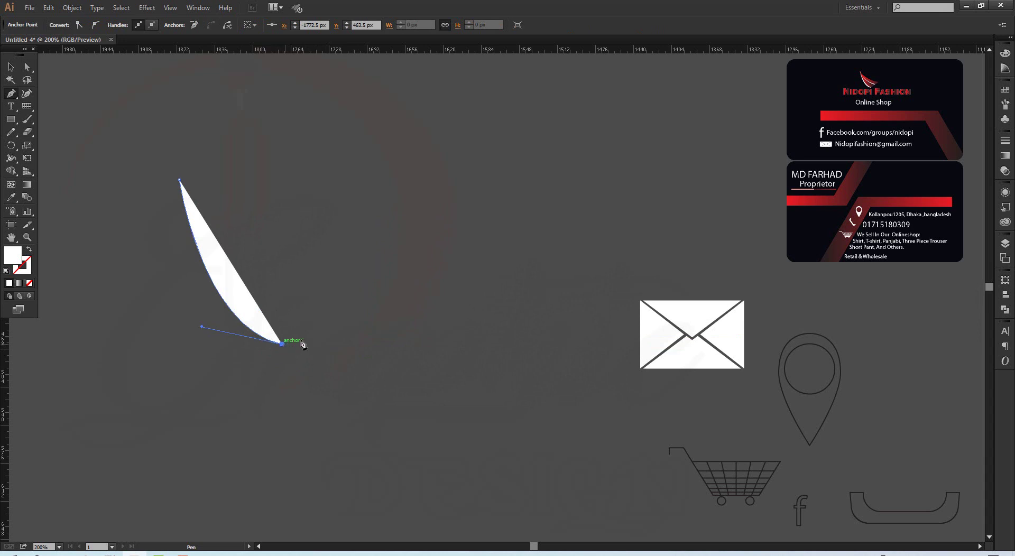
drag(281, 343, 315, 320)
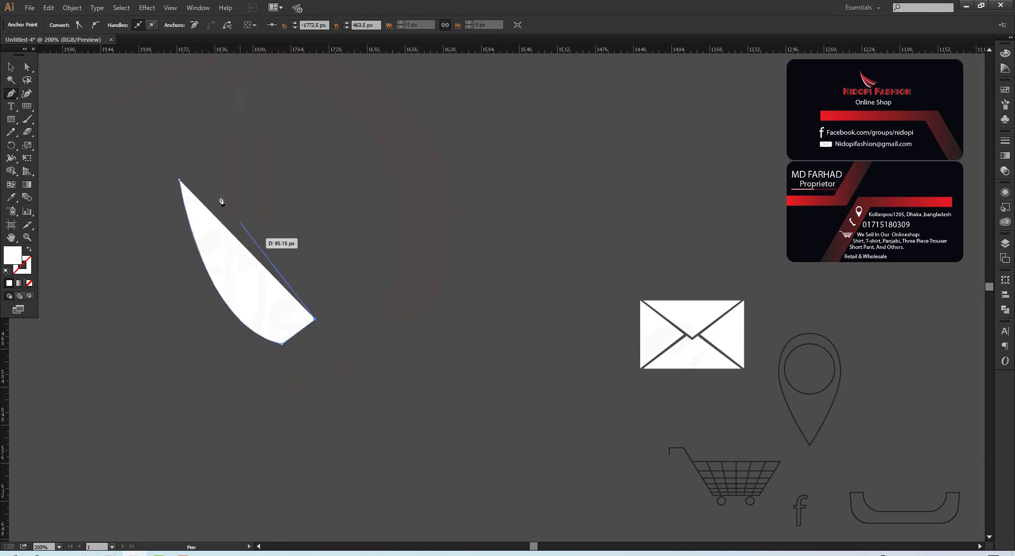
click(180, 180)
drag(179, 153, 114, 92)
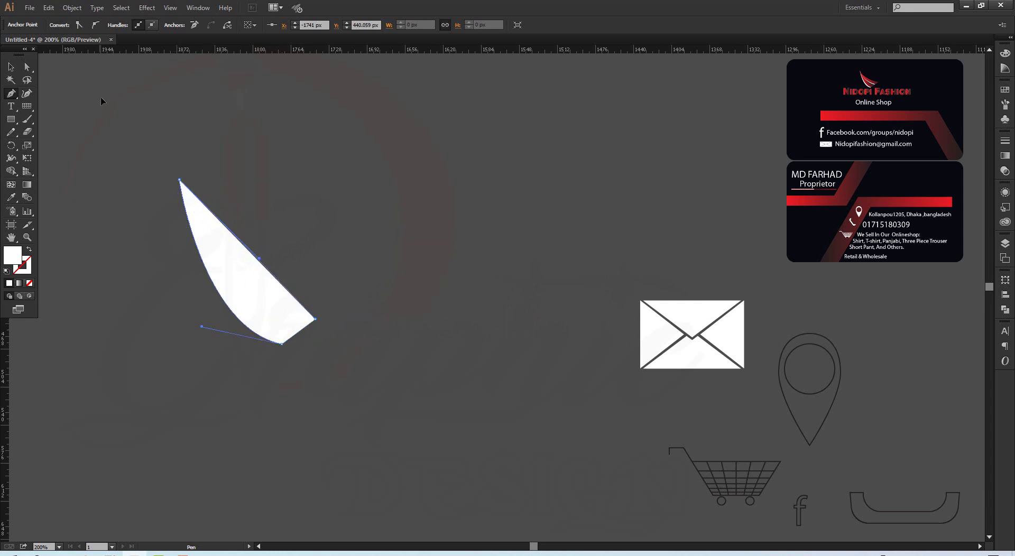
Pan back to the icons and refine the swoosh's inner curve.
scroll(132, 60, up, 5)
mouse_move(114, 95)
mouse_down()
mouse_move(103, 199)
mouse_move(133, 255)
mouse_up()
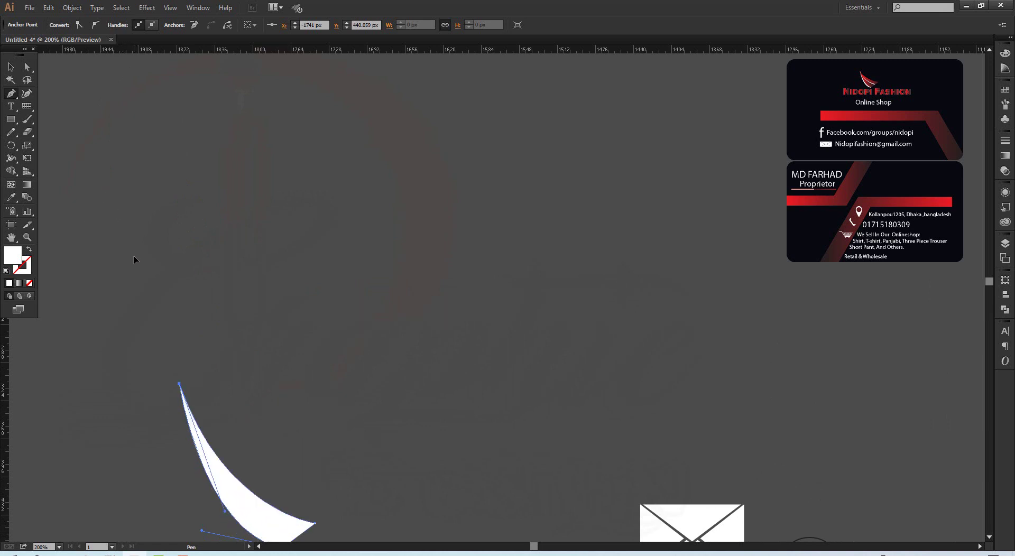
key(space)
drag(234, 387, 314, 168)
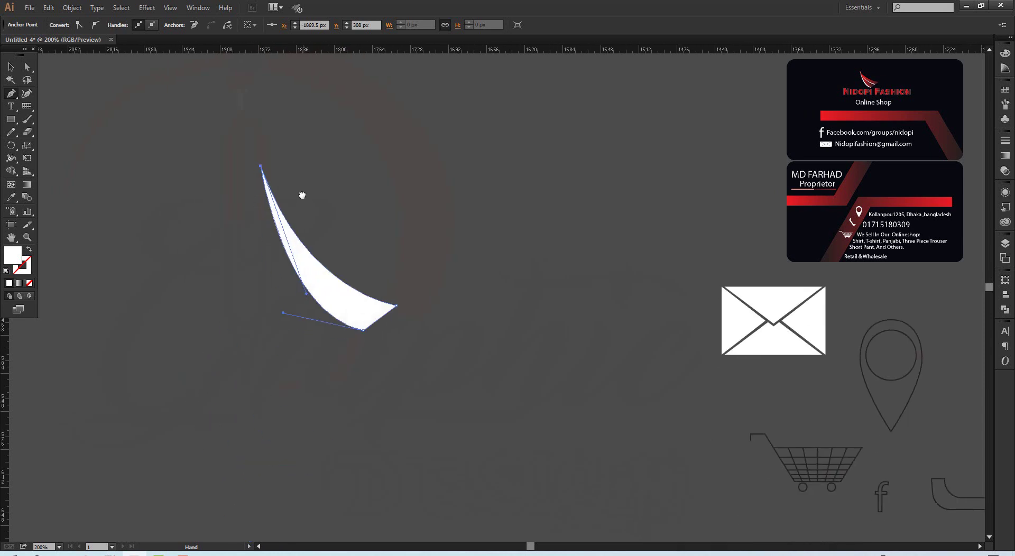
drag(389, 267, 445, 250)
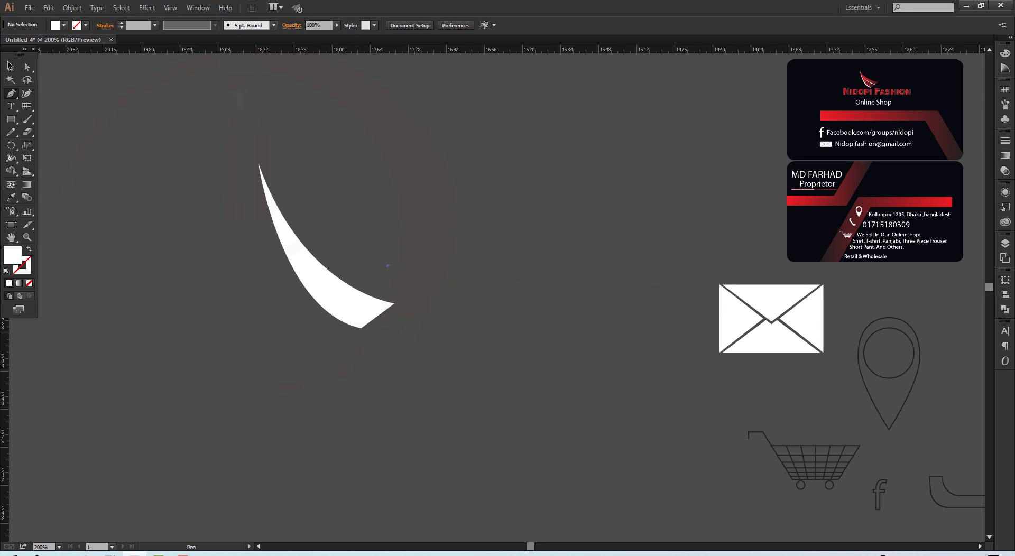
Draw a straight diagonal line across the swoosh's lower tip.
drag(27, 106, 62, 114)
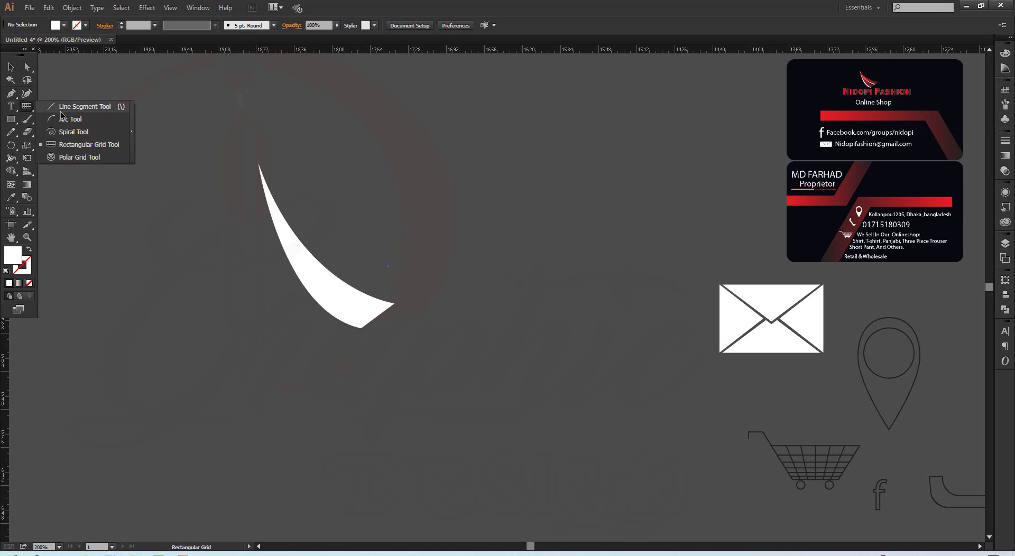
click(63, 107)
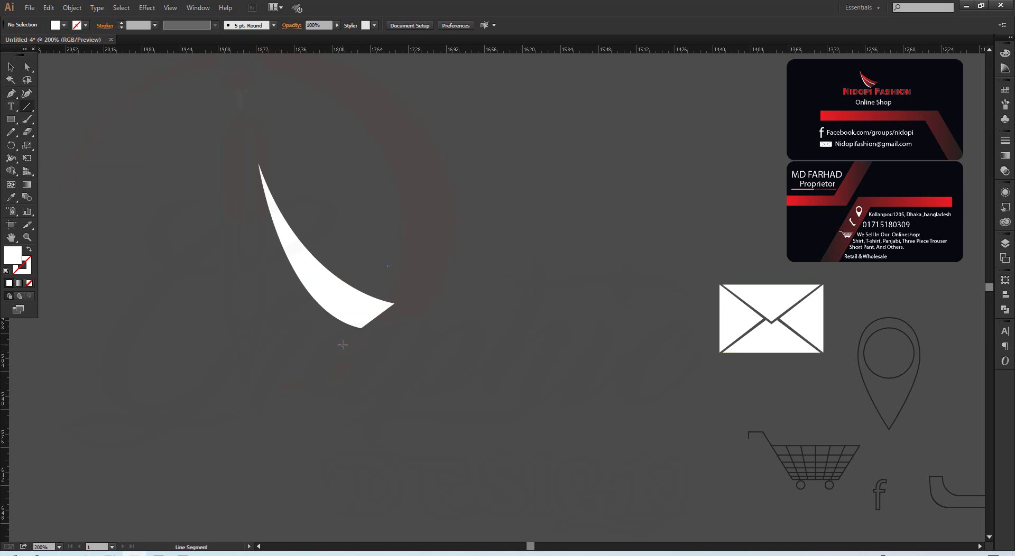
drag(335, 347, 489, 229)
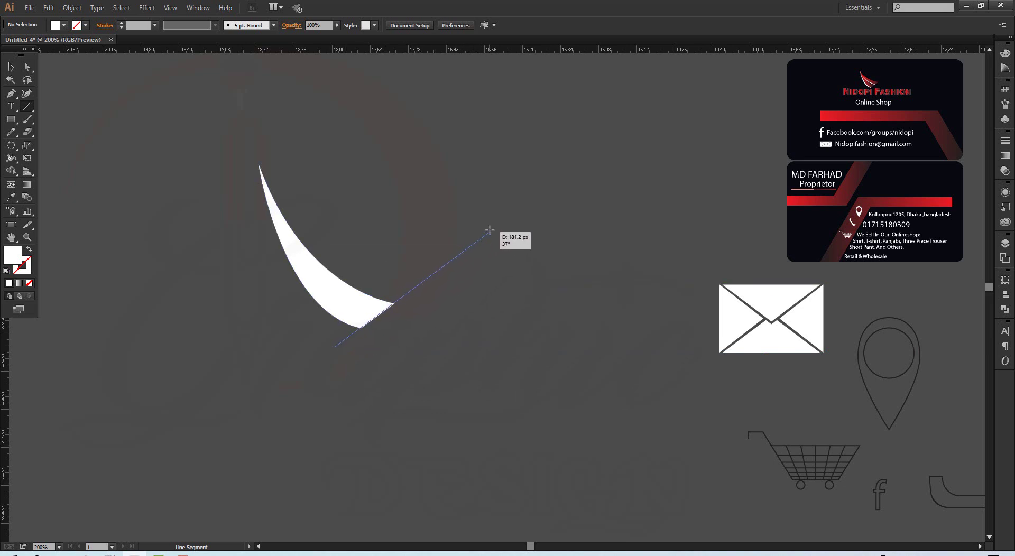
drag(489, 228, 492, 232)
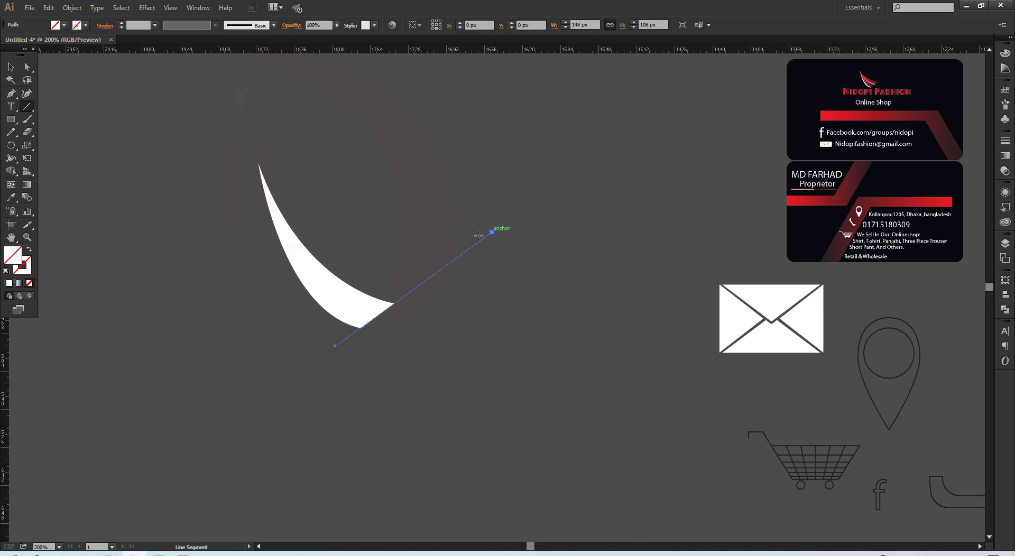
Select the diagonal line and give it a 1 pt black stroke.
click(12, 67)
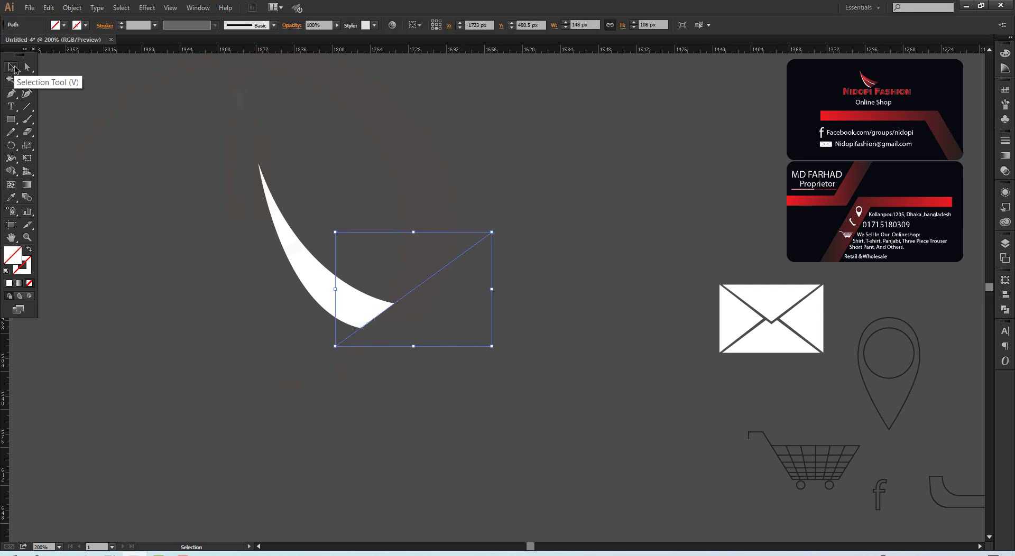
key(ctrl+shift+a)
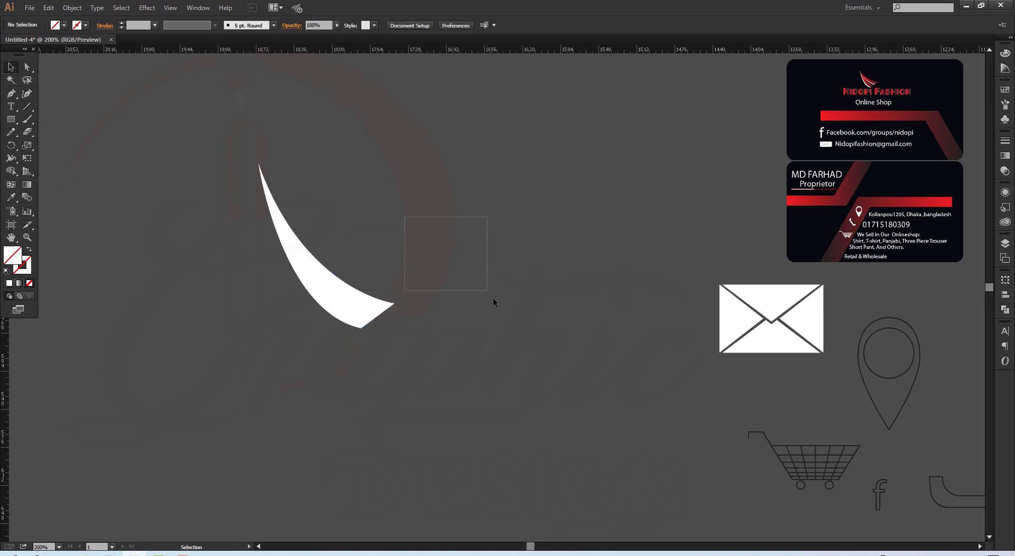
drag(493, 302, 499, 310)
click(86, 25)
click(27, 45)
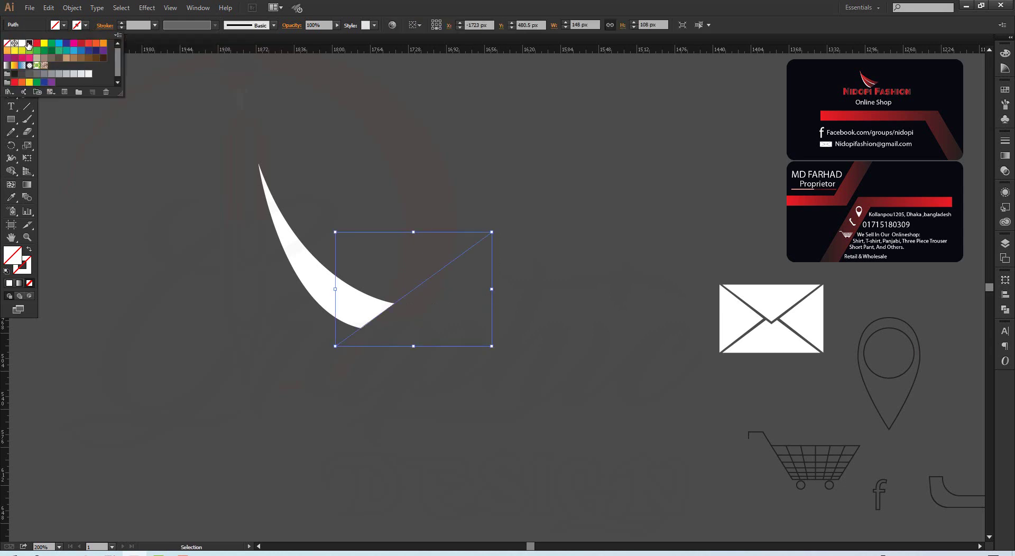
click(93, 197)
click(93, 198)
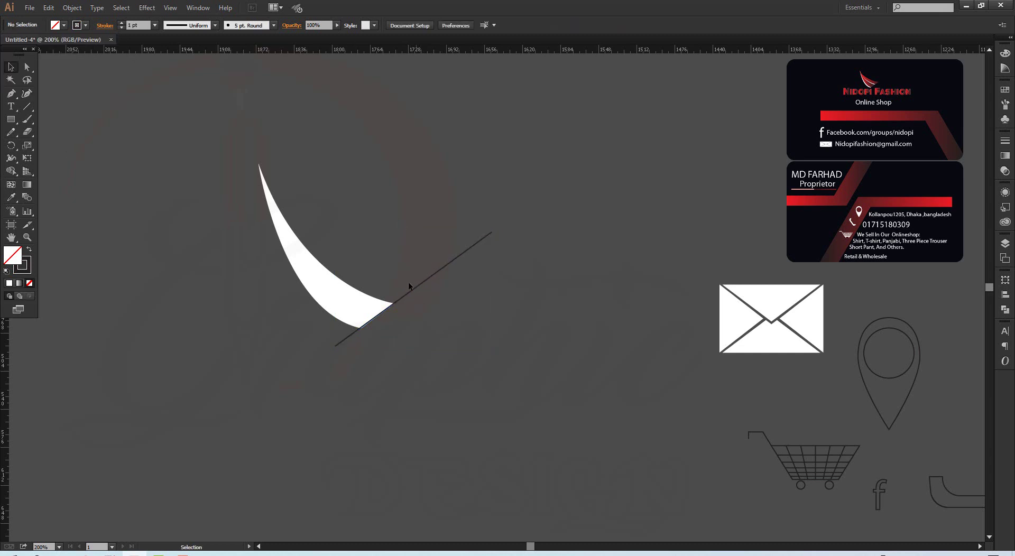
Pen-draw a curved crescent path from the diagonal line along the white swoosh, closed at its start.
click(10, 93)
click(401, 298)
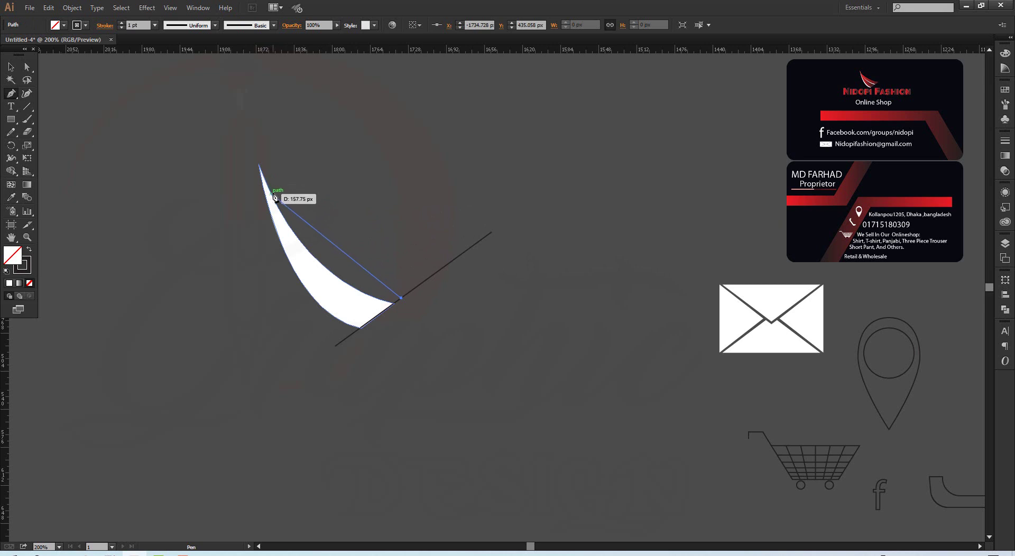
drag(273, 196, 232, 112)
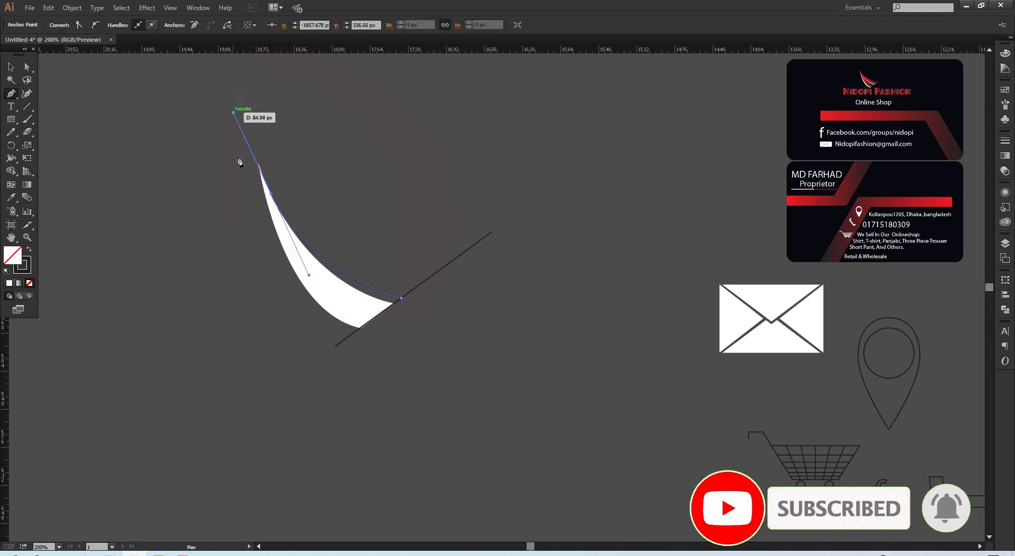
mouse_move(267, 217)
mouse_down()
mouse_move(278, 195)
mouse_move(415, 299)
mouse_move(431, 281)
mouse_move(526, 286)
mouse_up()
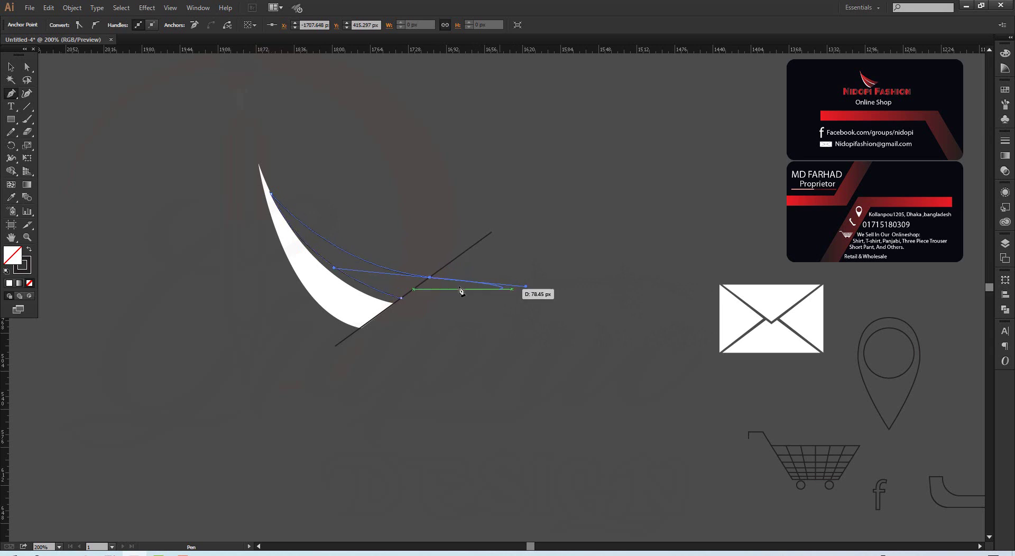
click(430, 277)
click(401, 298)
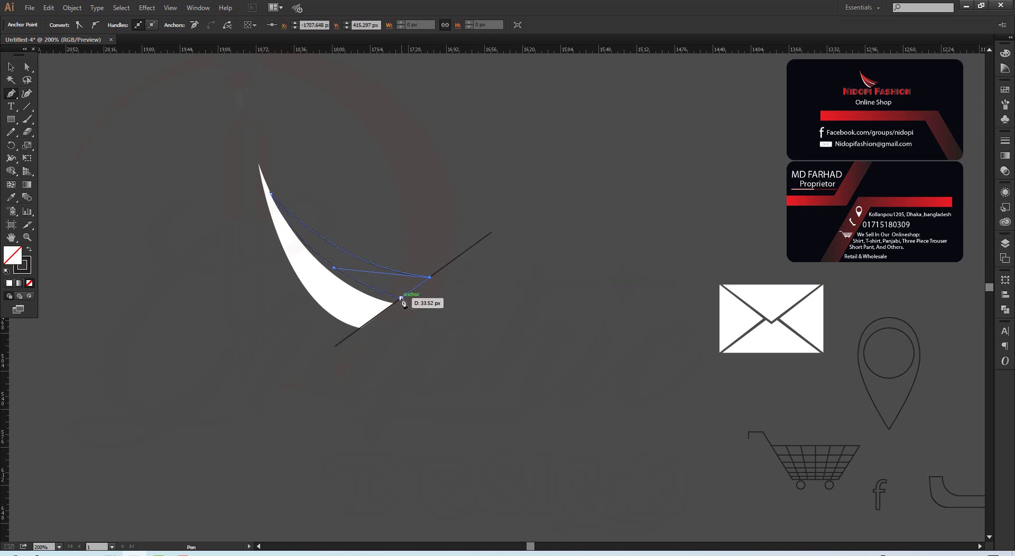
click(11, 67)
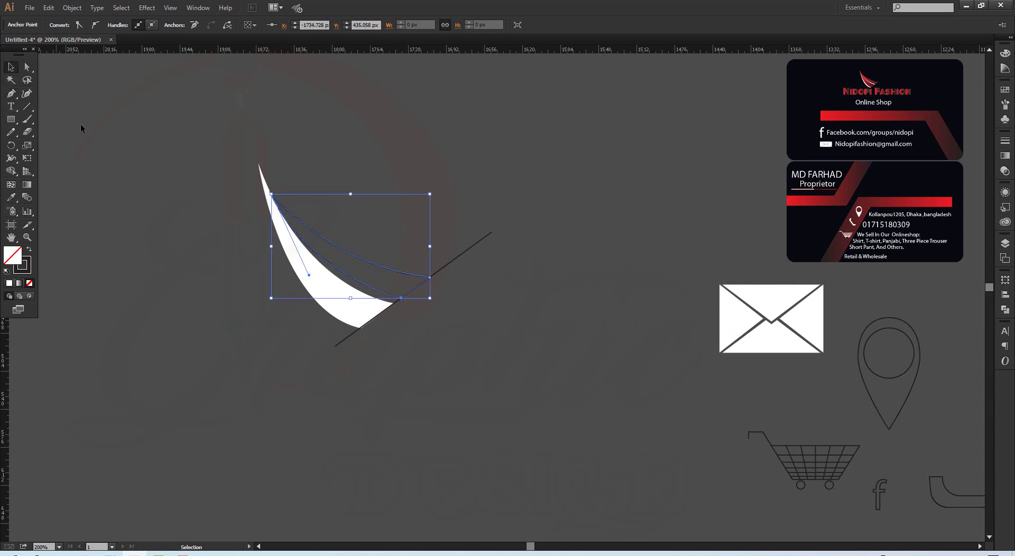
click(134, 213)
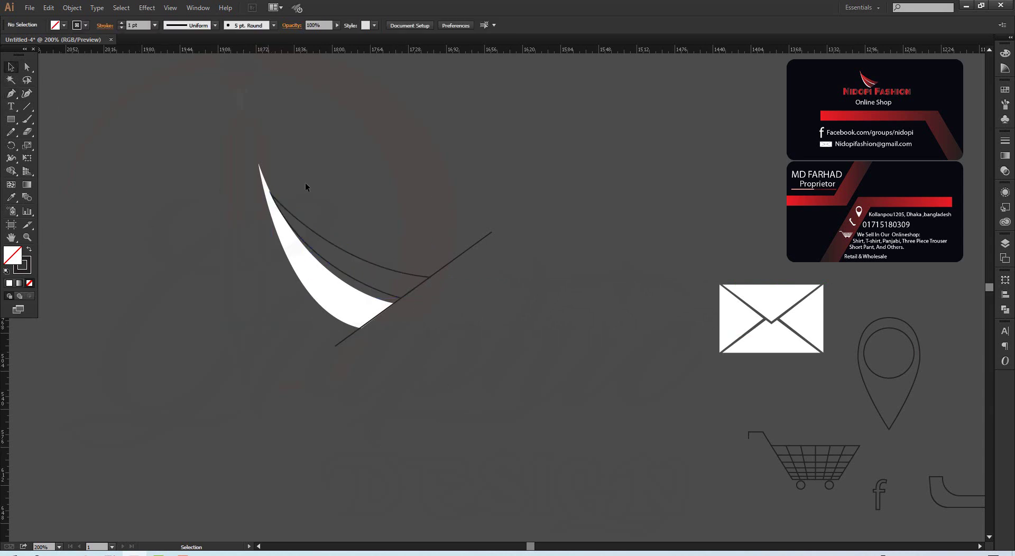
click(326, 247)
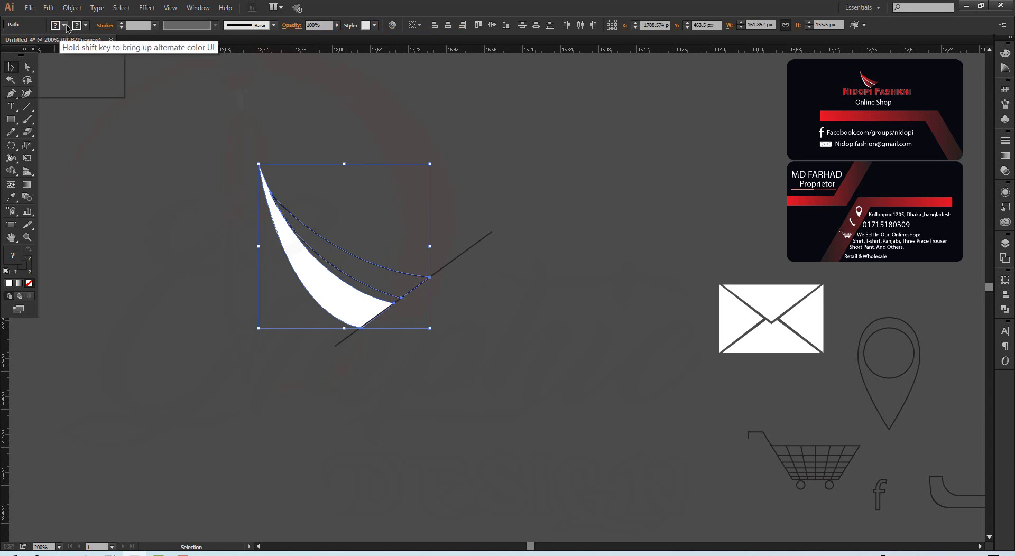
Fill the new crescent with white and set its stroke to None.
click(64, 25)
click(21, 43)
click(126, 115)
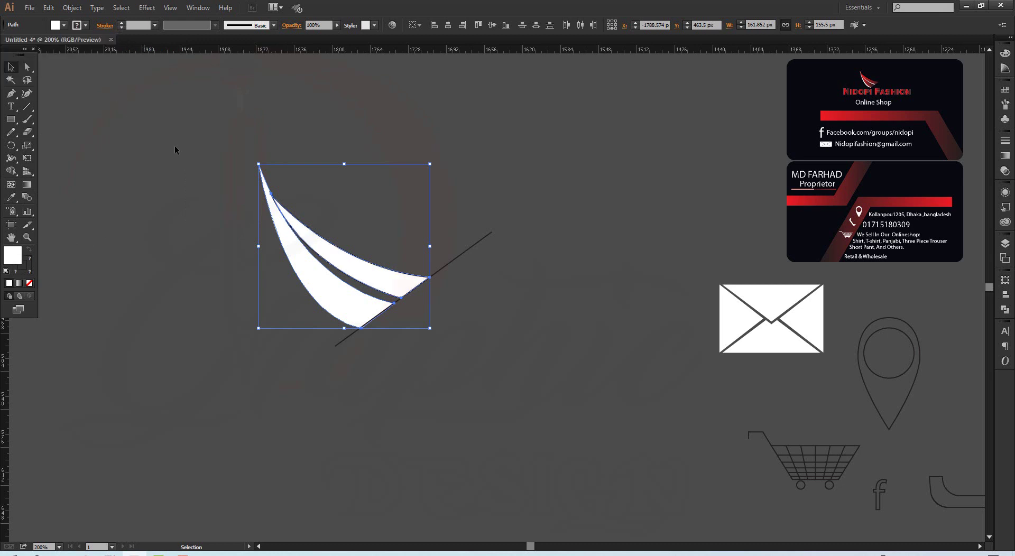
drag(241, 165, 357, 247)
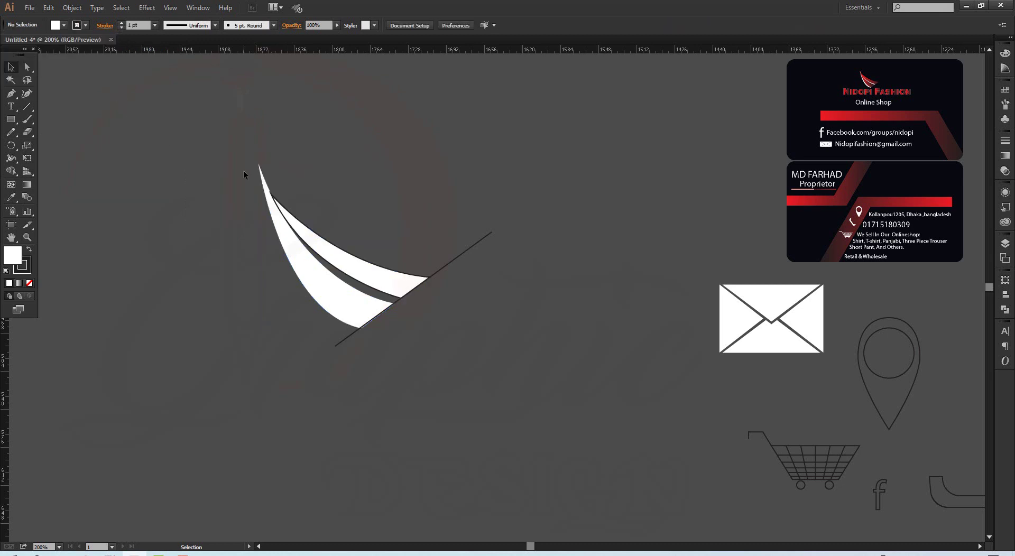
click(85, 25)
click(7, 45)
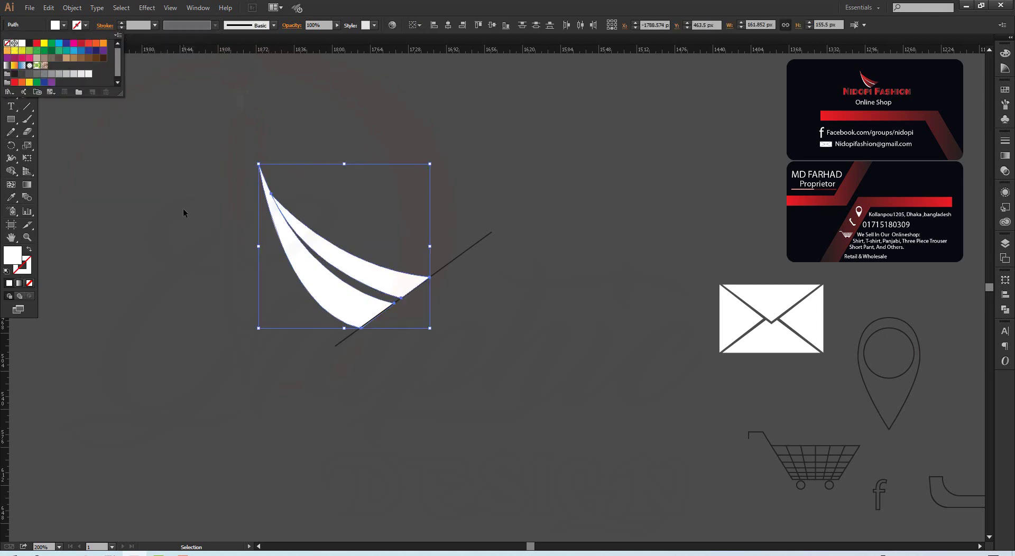
click(183, 209)
click(183, 208)
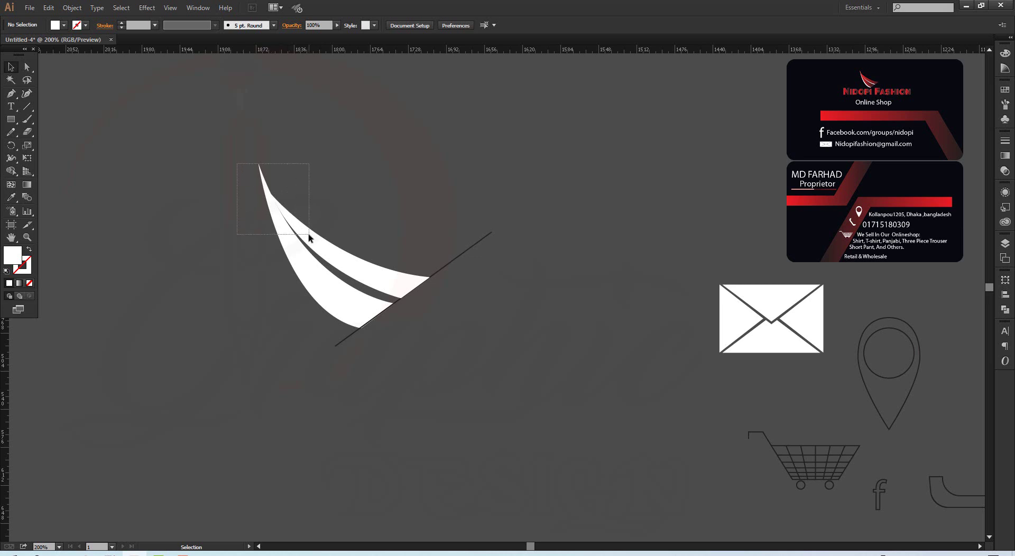
Nudge the crescent slightly up-right and fill it with red.
drag(244, 163, 308, 232)
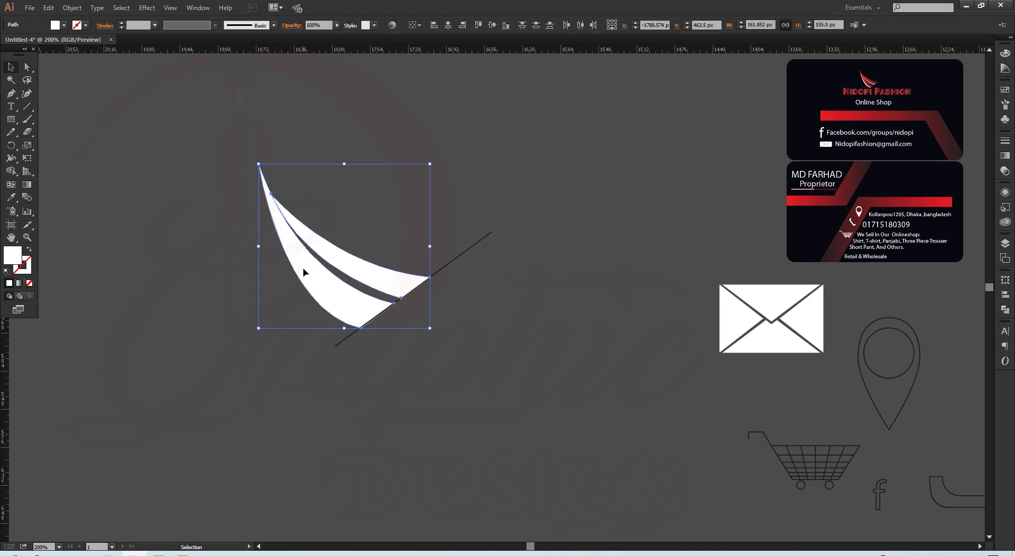
drag(304, 275, 314, 272)
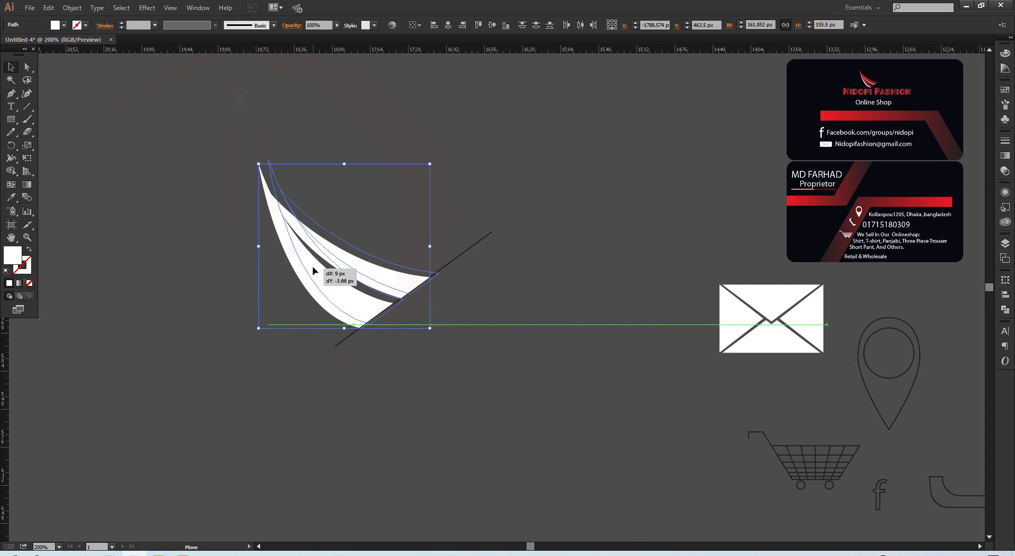
drag(314, 271, 312, 267)
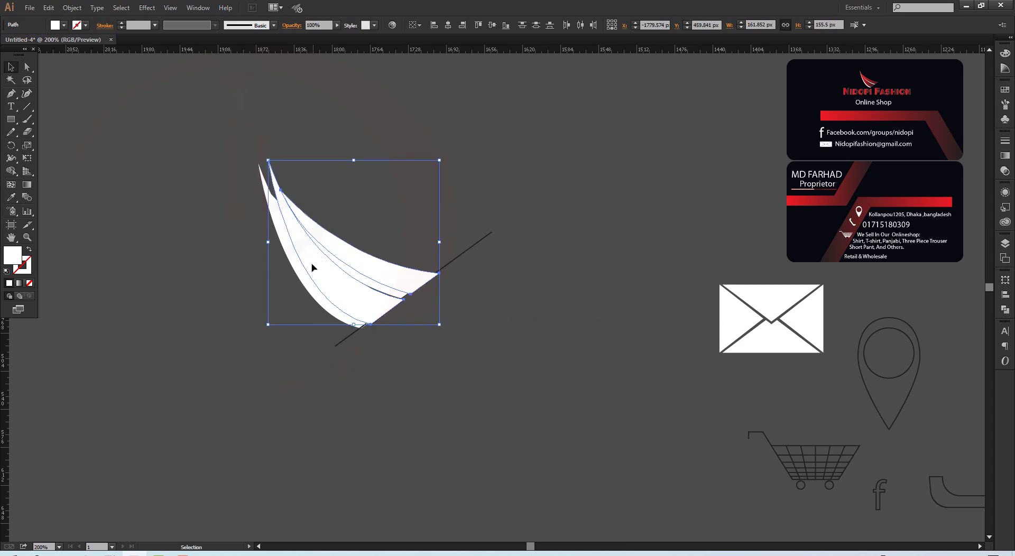
click(64, 25)
click(38, 46)
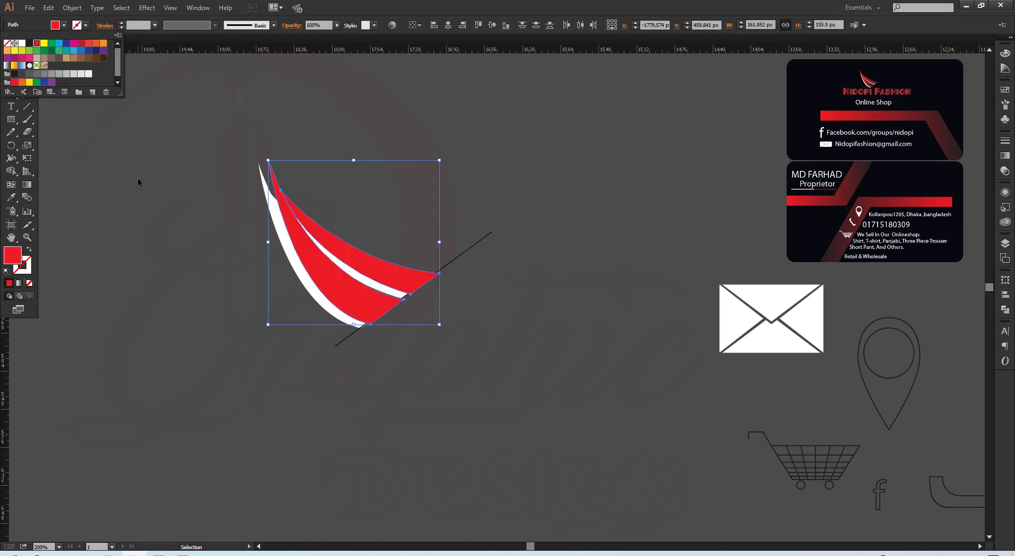
click(138, 178)
click(137, 178)
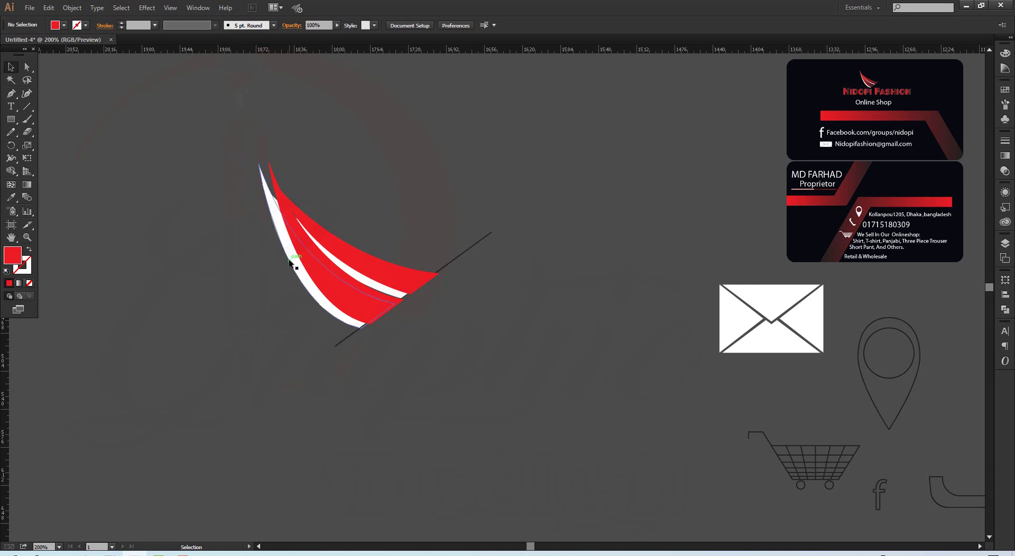
Zoom in and drag the red swoosh's anchors so its tip meets the white swoosh's point.
key(z)
click(280, 202)
click(504, 301)
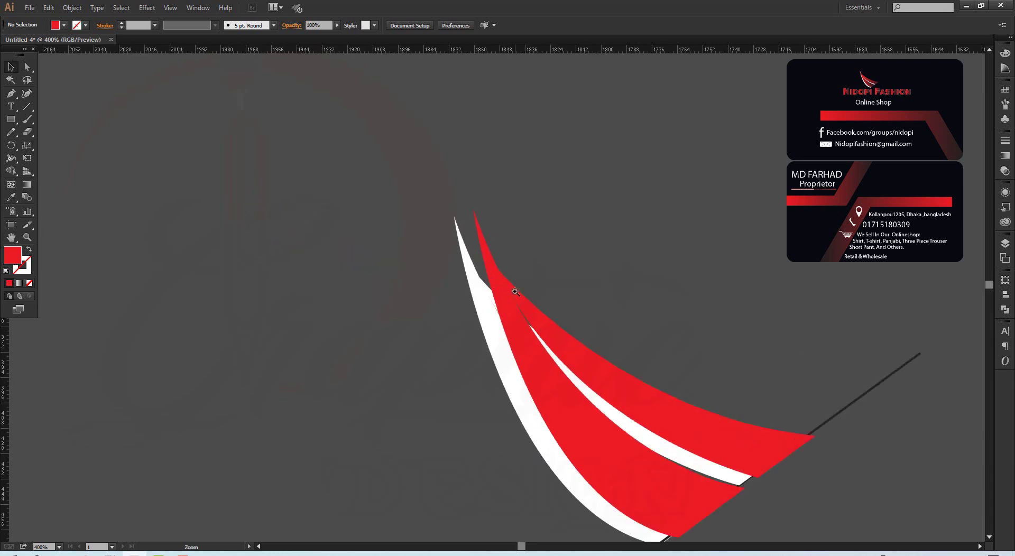
click(504, 300)
click(475, 286)
key(v)
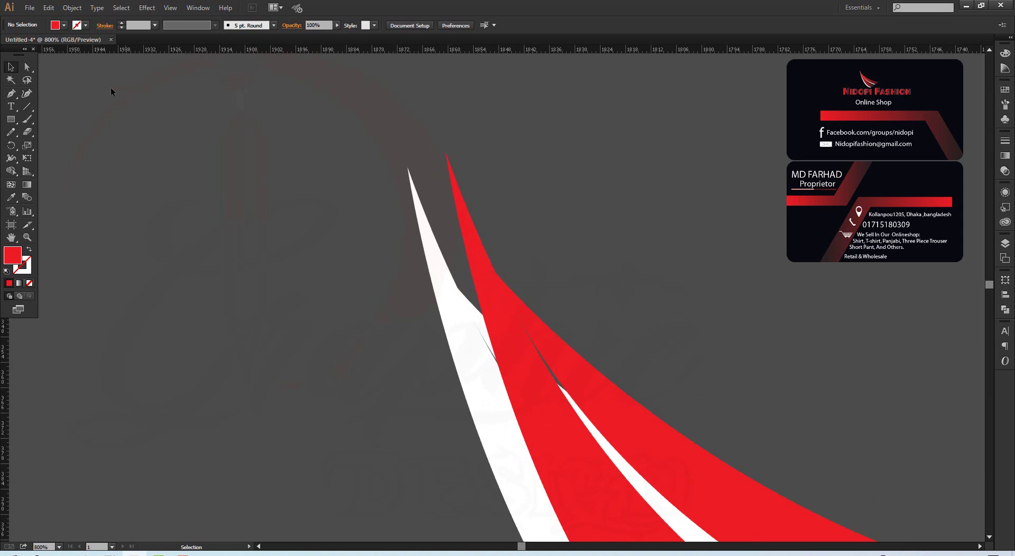
click(27, 66)
drag(447, 153, 408, 168)
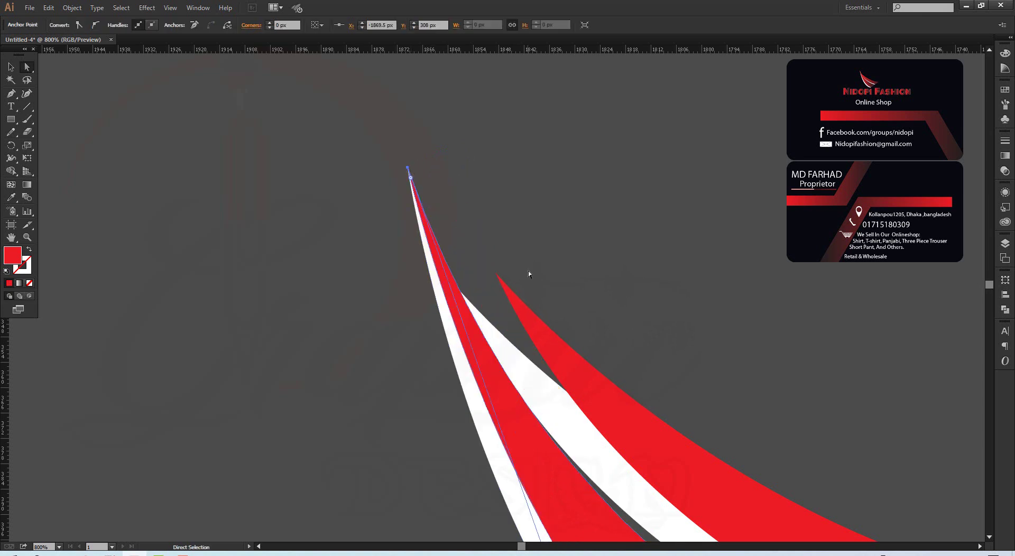
drag(500, 275, 452, 279)
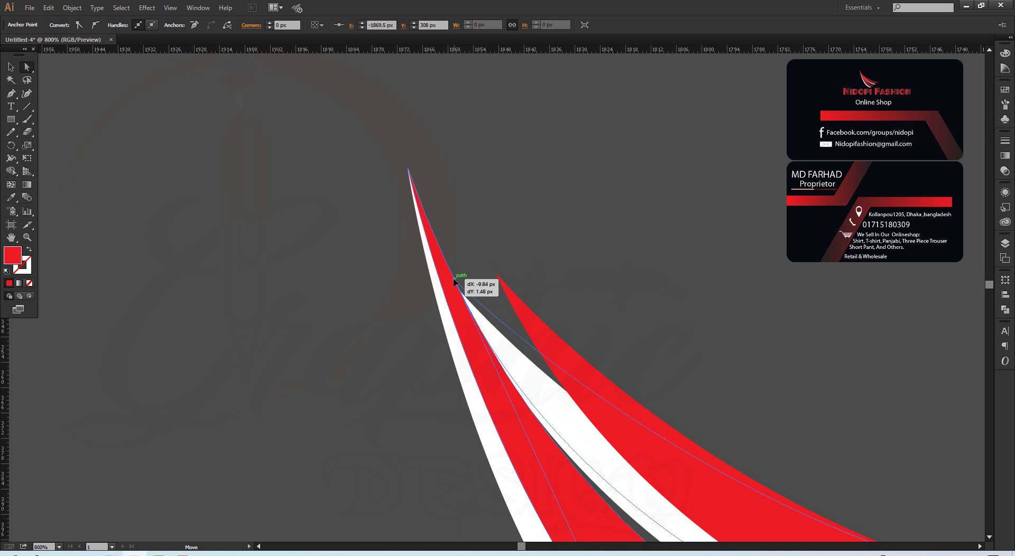
drag(452, 278, 452, 278)
Zoom back out, select the black diagonal guide line and delete it.
key(v)
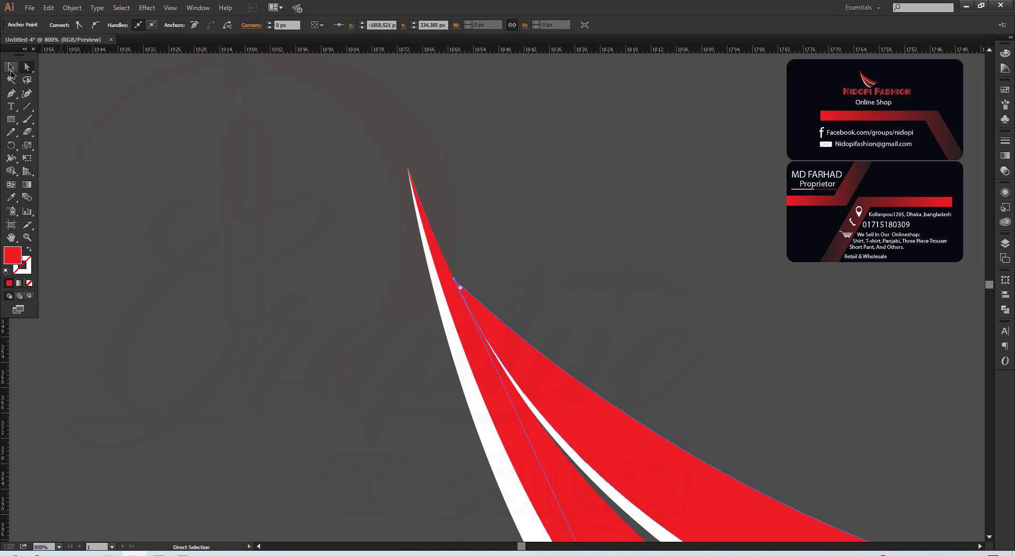
key(z)
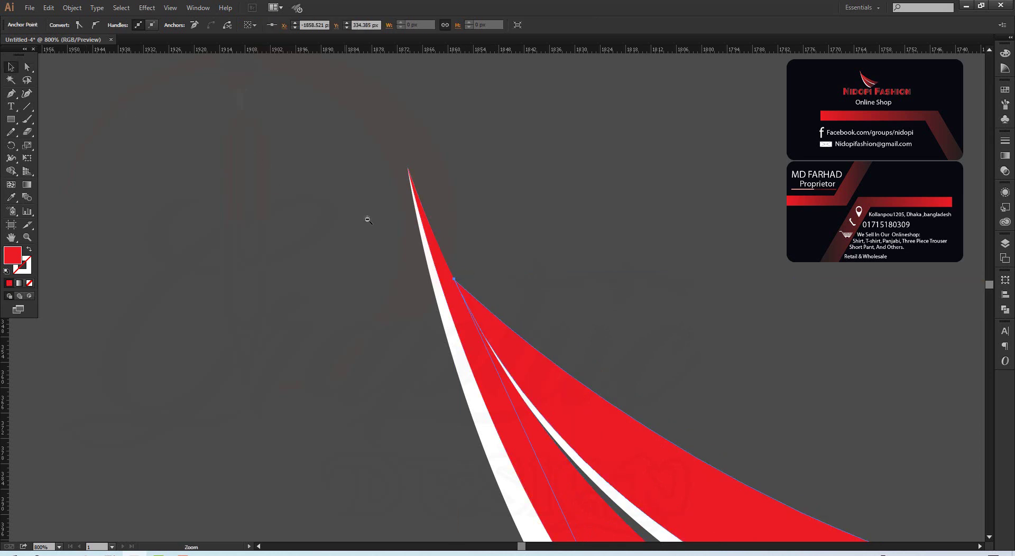
alt+click(487, 342)
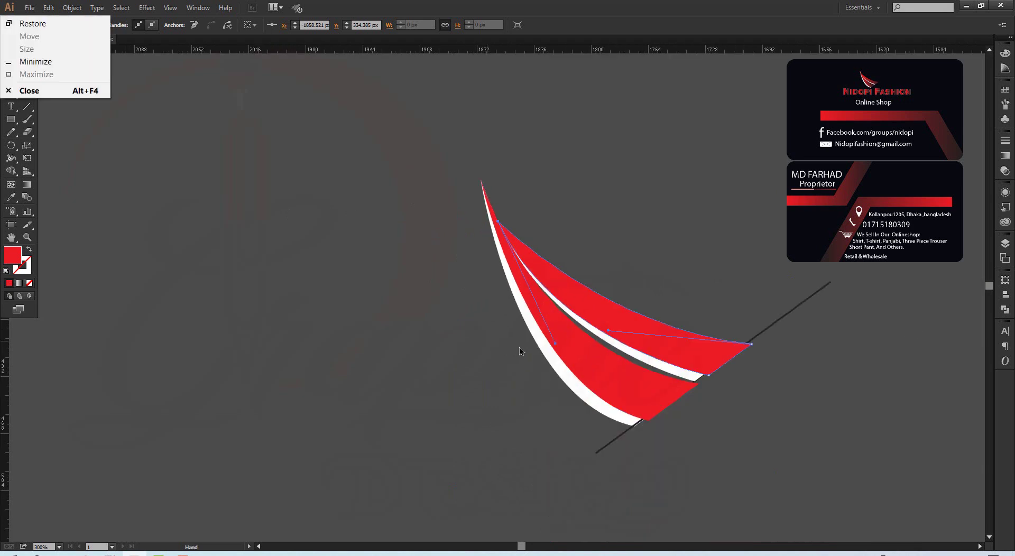
alt+click(519, 347)
click(588, 361)
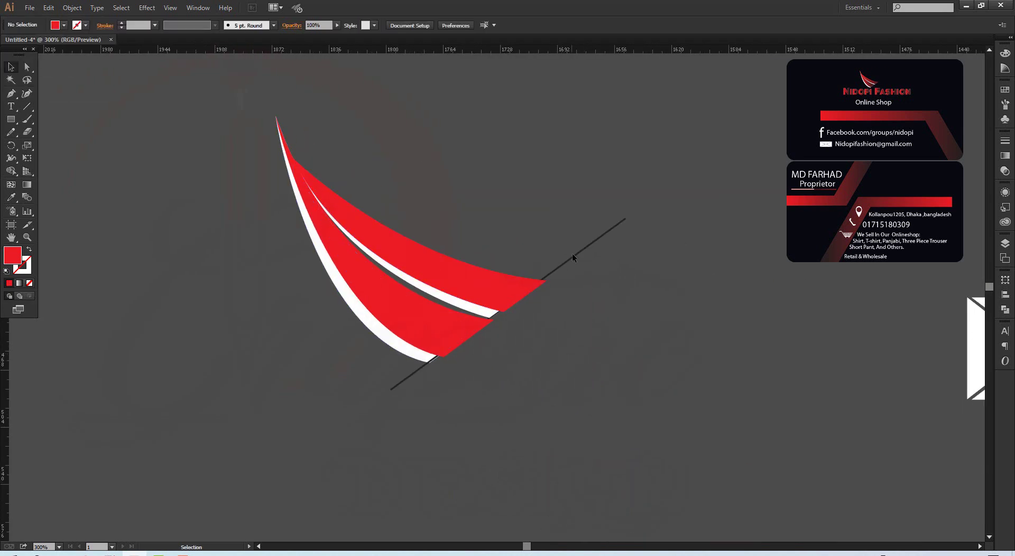
key(ctrl)
key(ctrl+z)
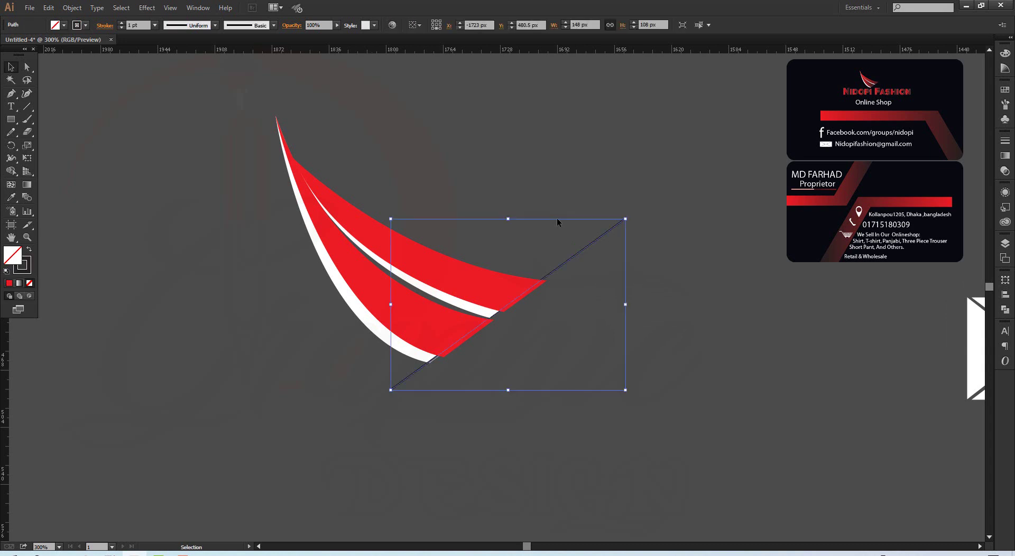
key(Delete)
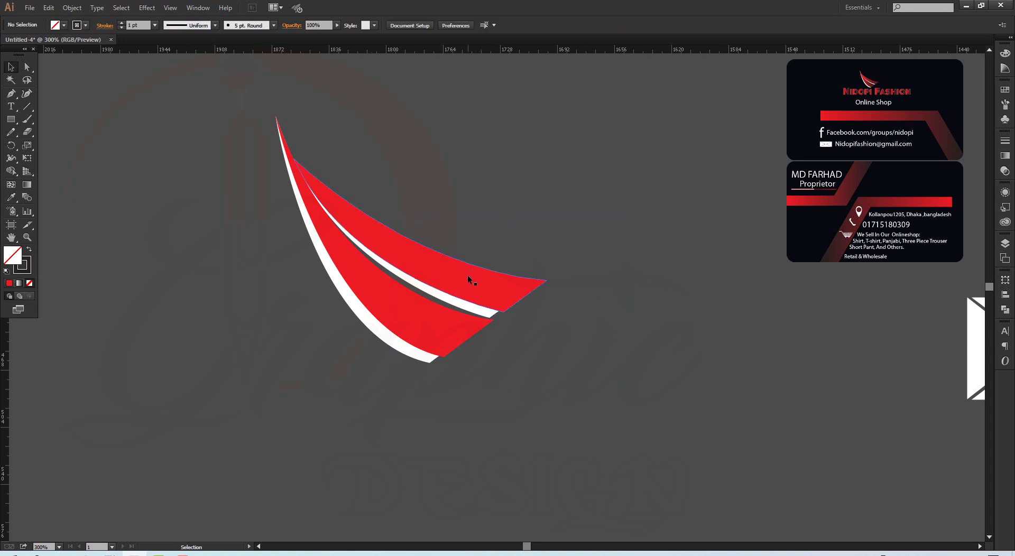
Give the upper red swoosh piece a red-to-dark-maroon gradient fill.
click(468, 277)
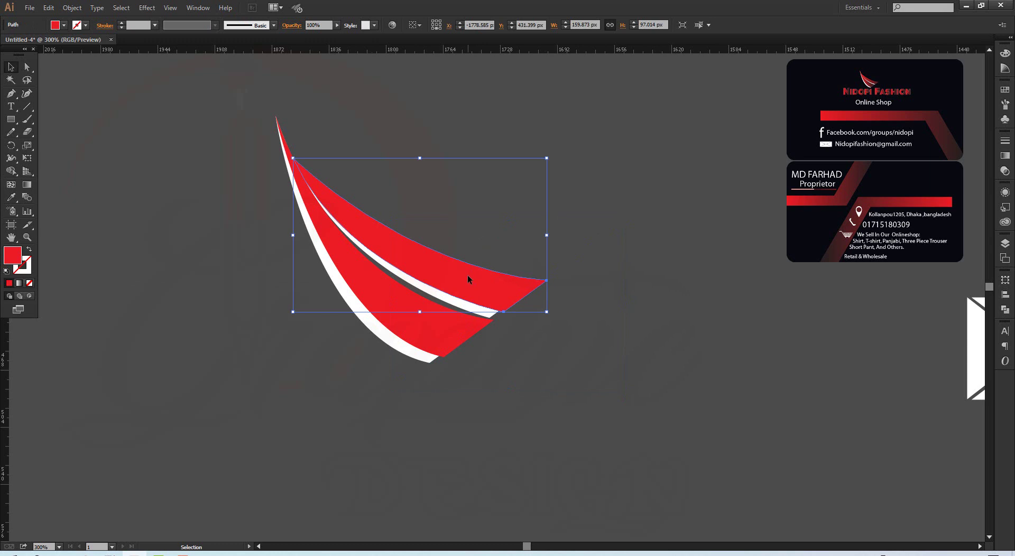
click(1005, 156)
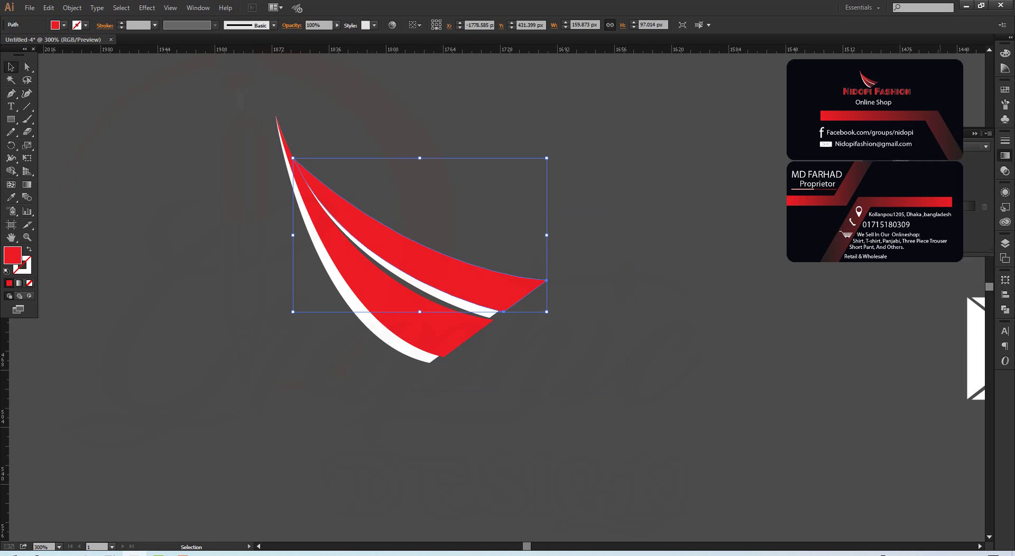
key(period)
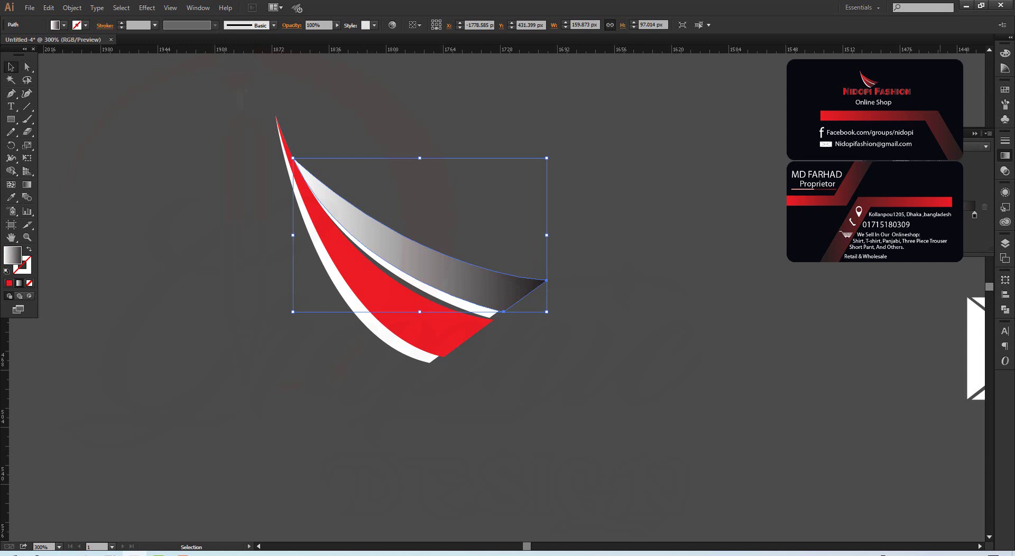
double_click(833, 214)
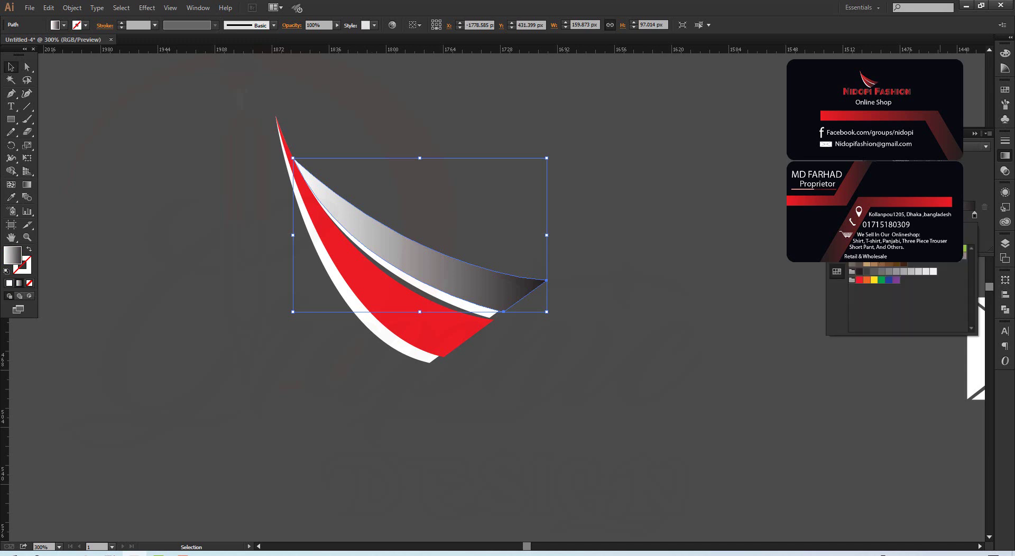
click(891, 267)
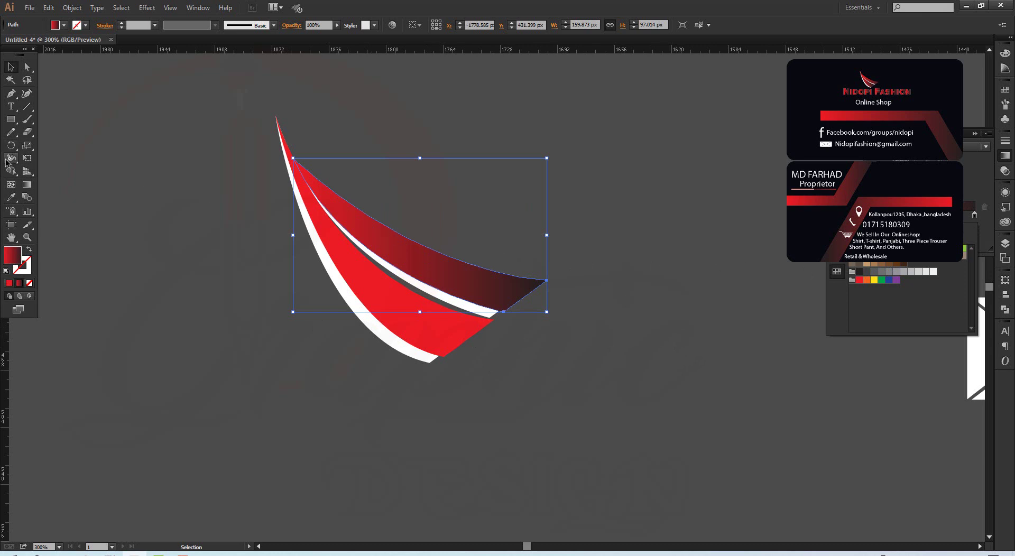
Angle the upper piece's gradient diagonally from upper left to lower right.
click(27, 184)
drag(466, 273, 387, 200)
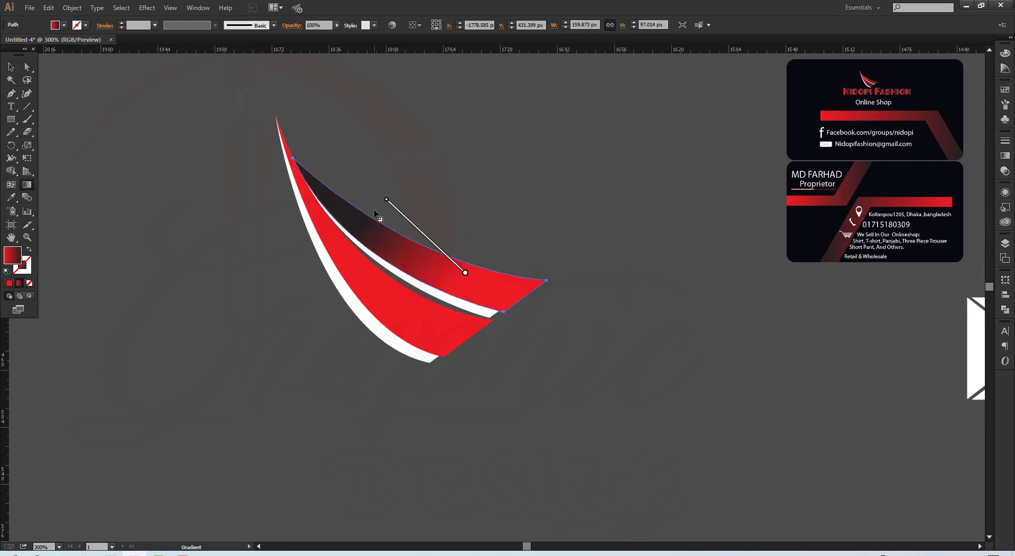
drag(510, 307, 375, 207)
click(521, 318)
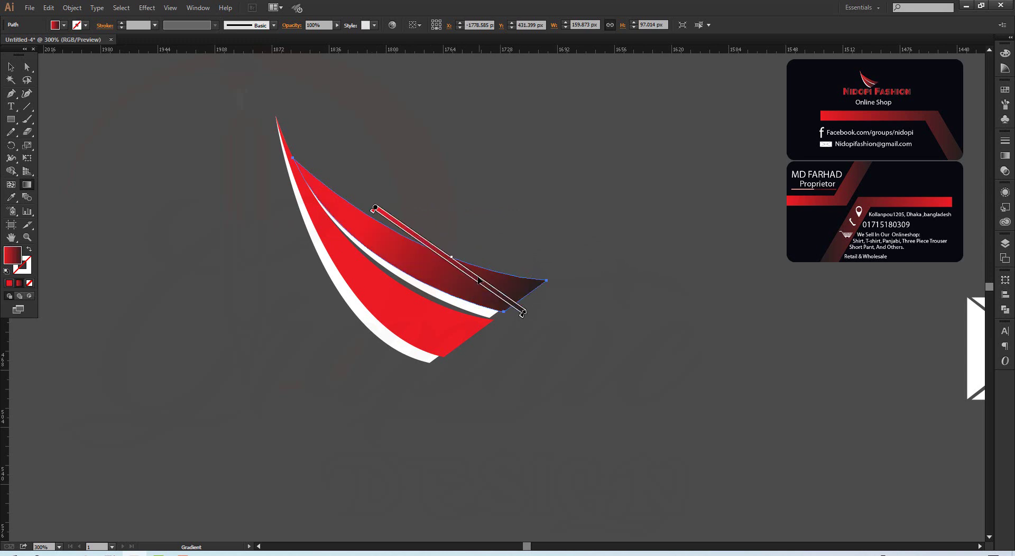
drag(480, 282, 461, 276)
drag(516, 316, 429, 209)
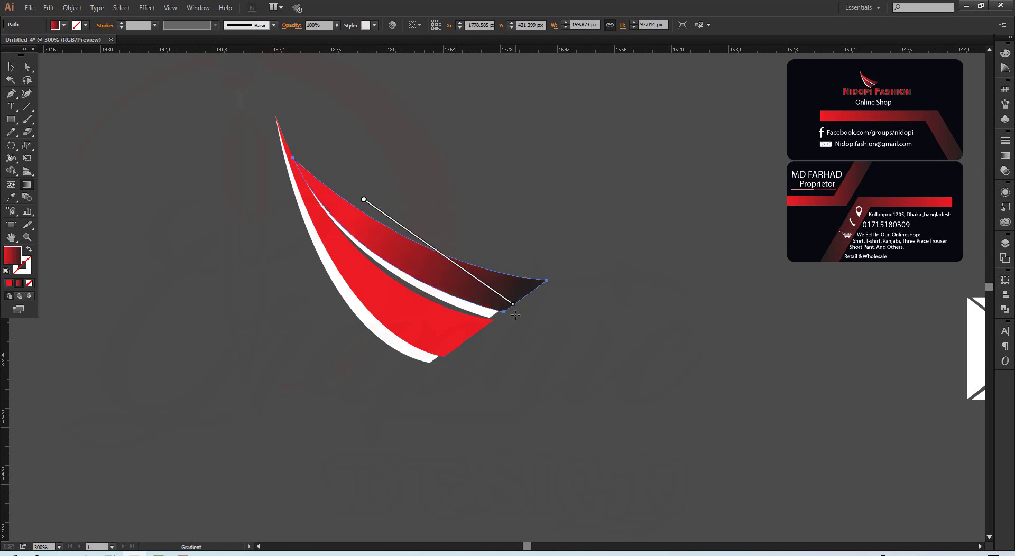
mouse_move(502, 327)
mouse_down()
mouse_move(396, 193)
mouse_move(513, 326)
mouse_up()
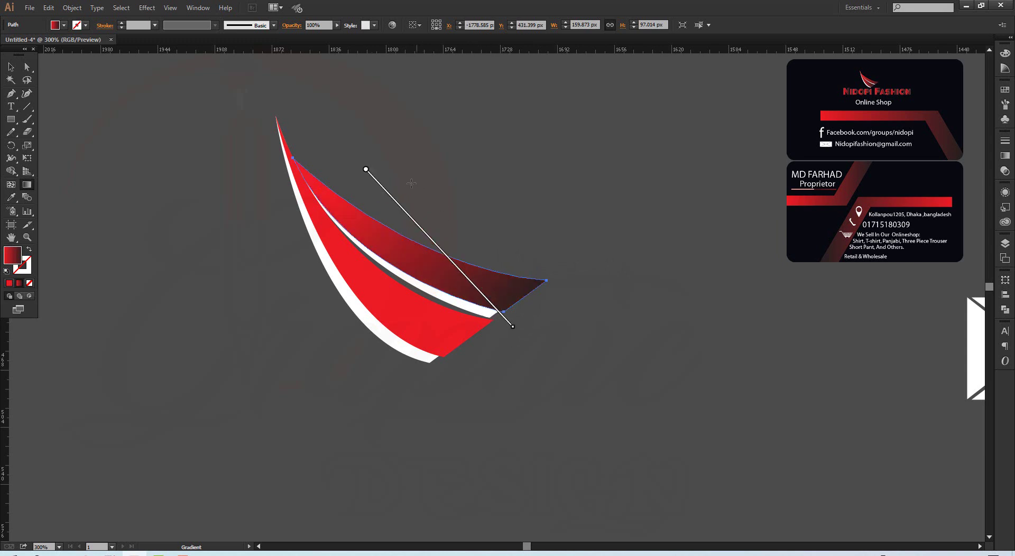
drag(340, 131, 556, 390)
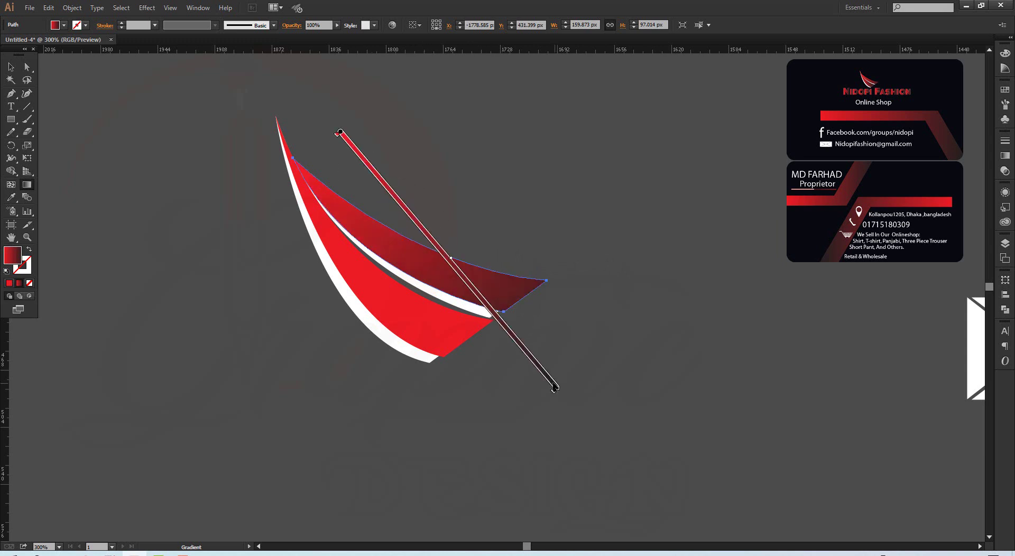
drag(335, 124, 551, 380)
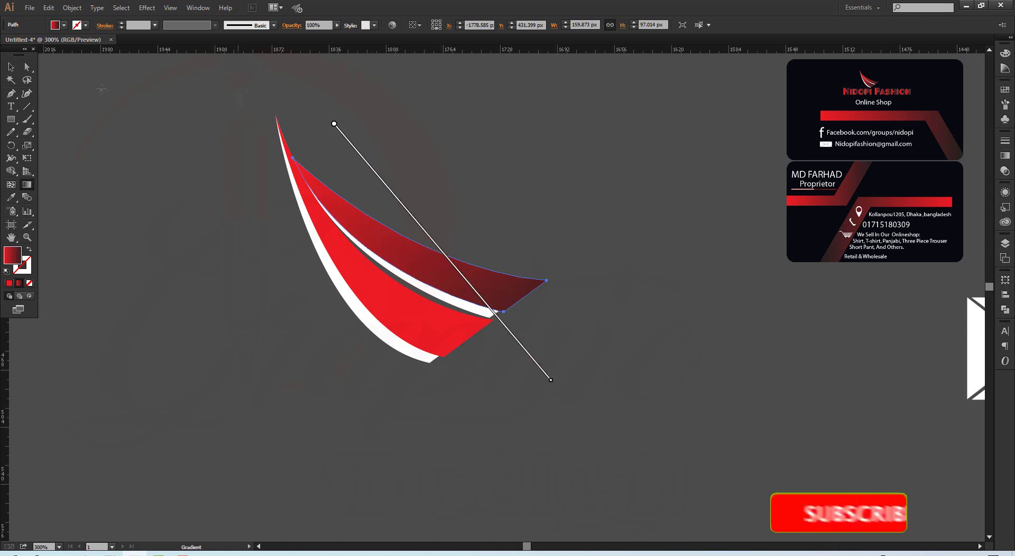
key(v)
Eyedropper the upper piece's gradient onto the lower red piece, then select both pieces.
click(112, 132)
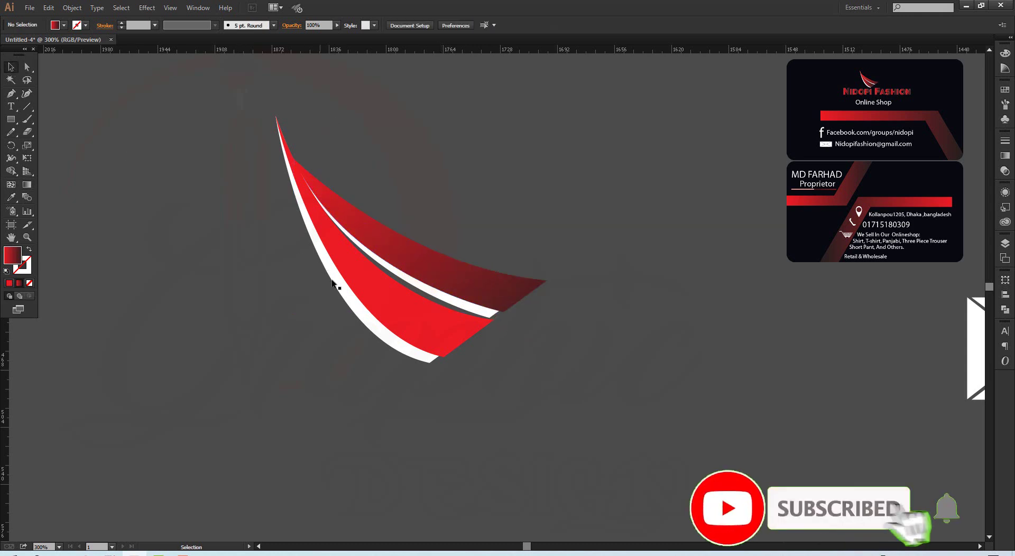
click(388, 303)
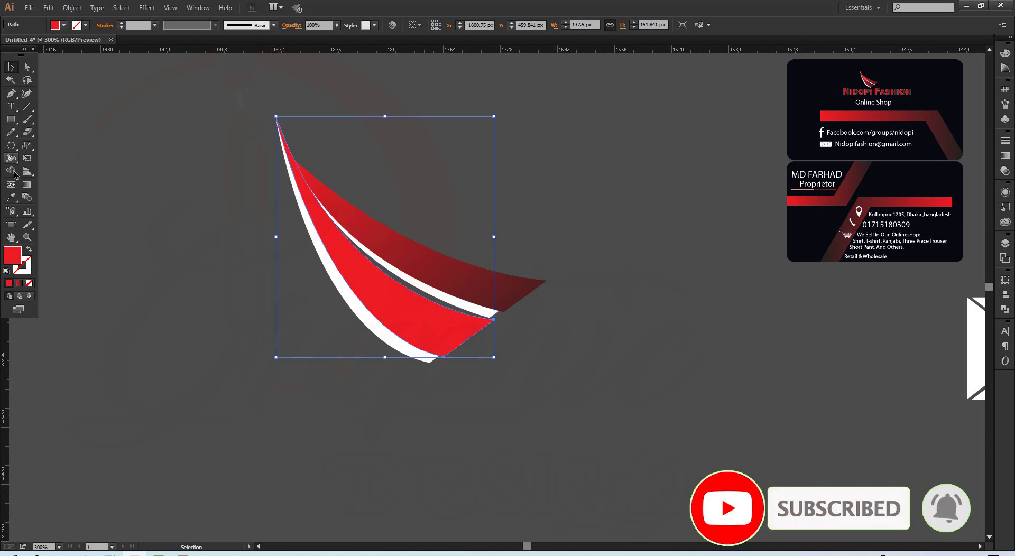
click(11, 197)
click(410, 247)
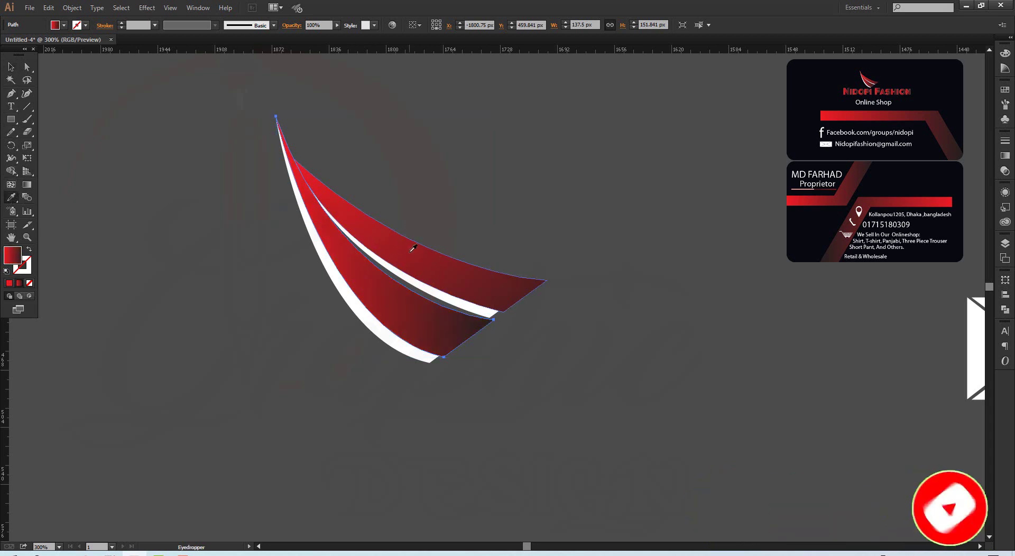
click(11, 68)
click(131, 117)
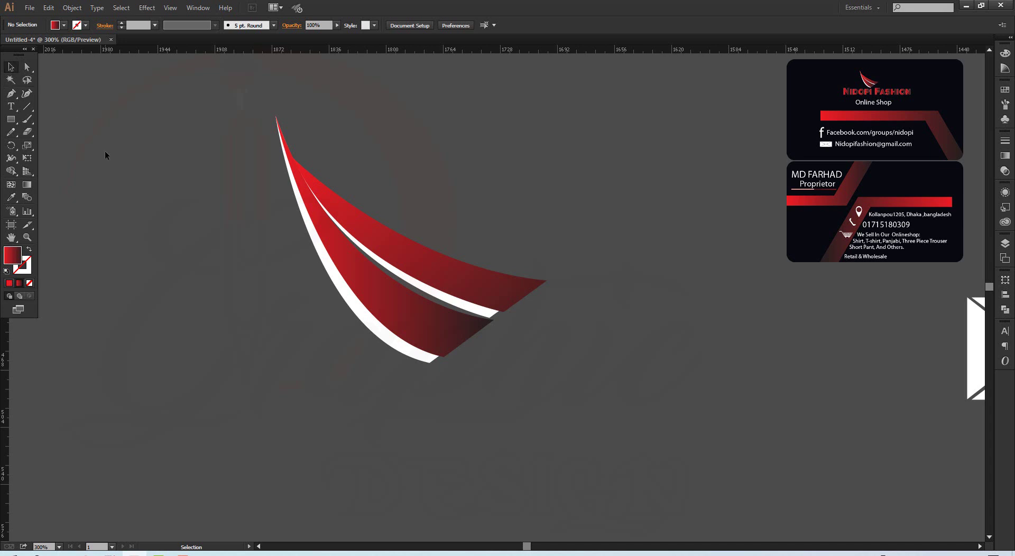
drag(199, 140, 436, 280)
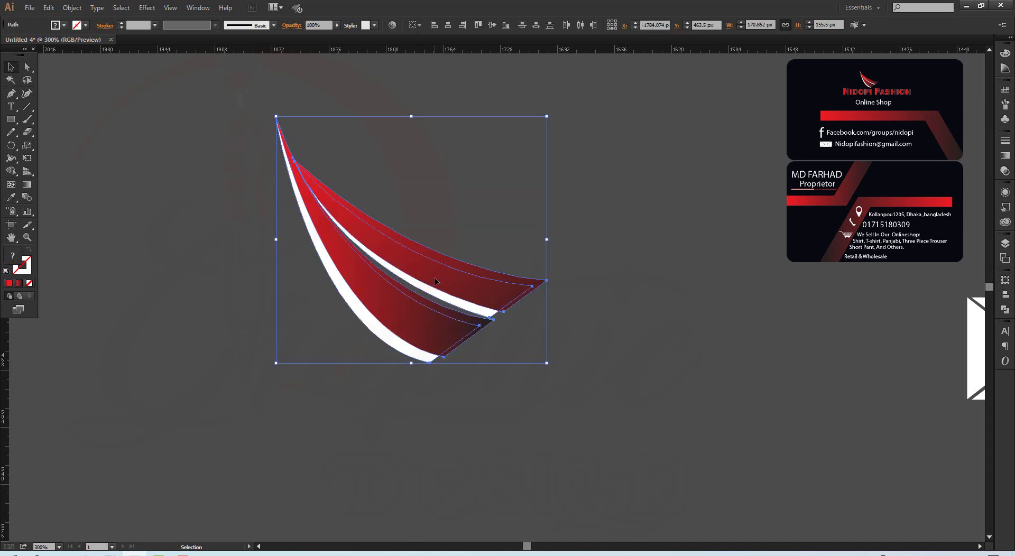
Move the gradient swoosh logo up beside the envelope and location pin icons, recentring the view.
ctrl+alt+click(433, 275)
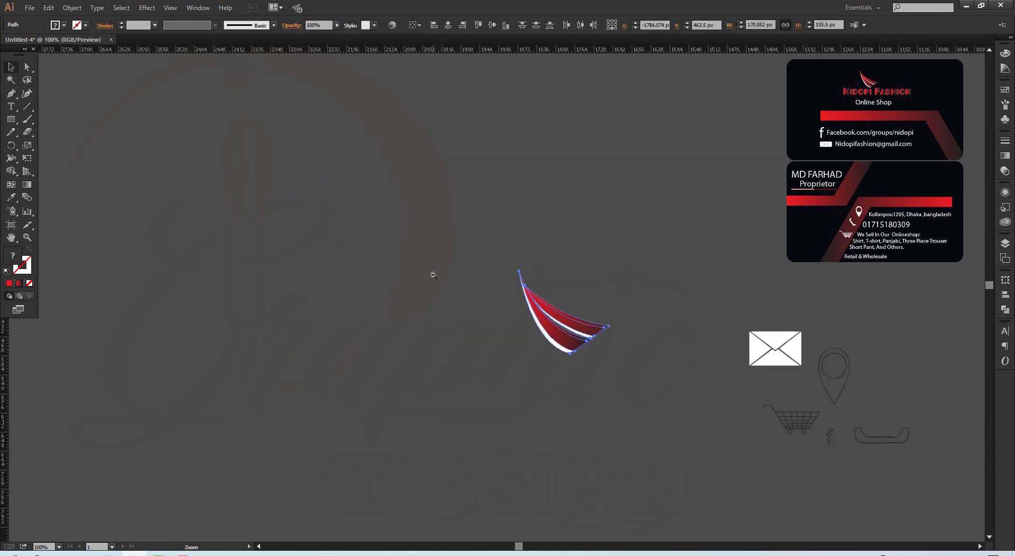
key(ctrl+minus)
mouse_move(338, 185)
mouse_down()
mouse_move(415, 241)
mouse_move(690, 250)
mouse_up()
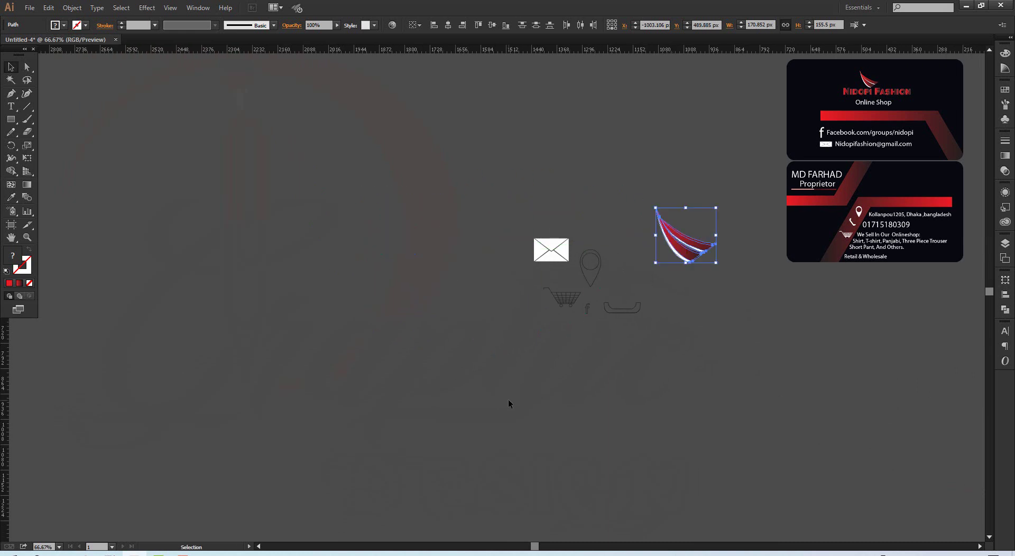
click(506, 386)
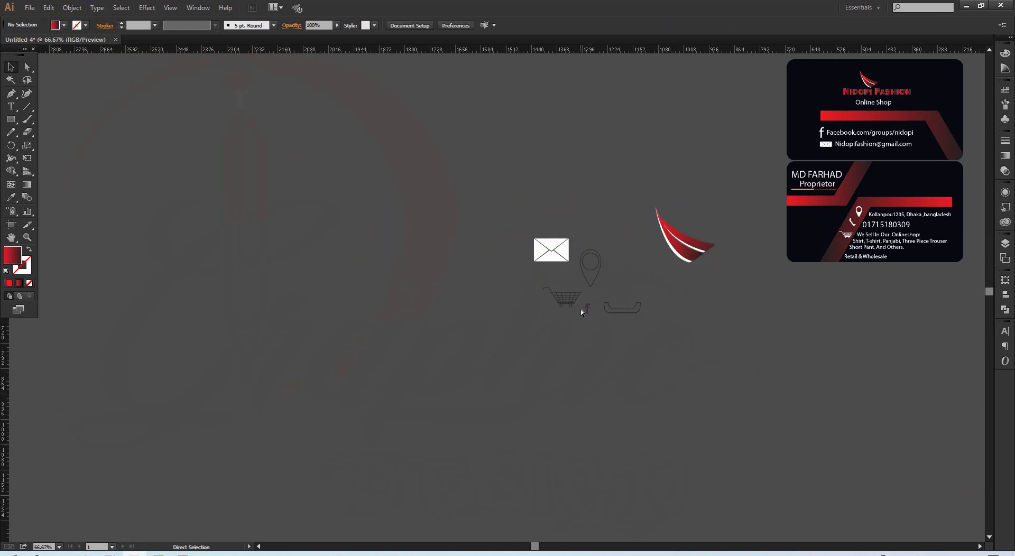
click(615, 270)
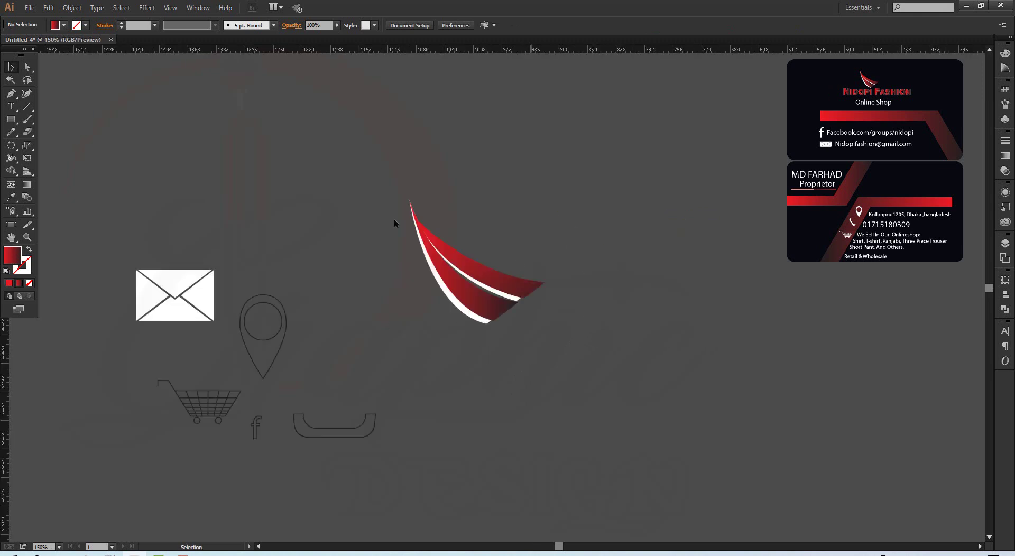
mouse_move(342, 188)
mouse_down()
mouse_move(519, 310)
mouse_move(468, 307)
mouse_move(388, 338)
mouse_up()
mouse_move(300, 400)
mouse_down()
mouse_move(444, 367)
mouse_move(637, 363)
mouse_move(703, 372)
mouse_up()
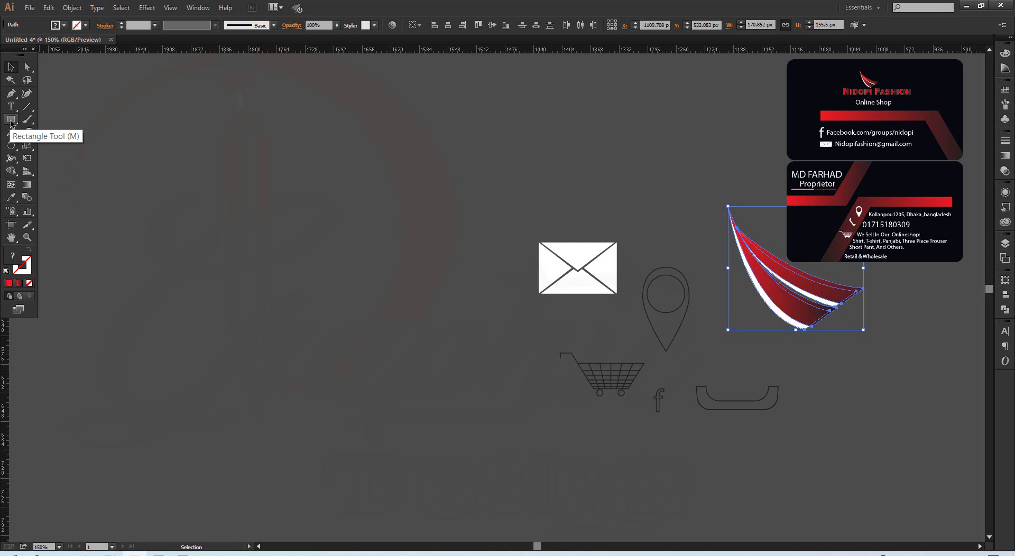
Pen-draw a closed red-gradient band running horizontally, then bending down to the right.
click(10, 93)
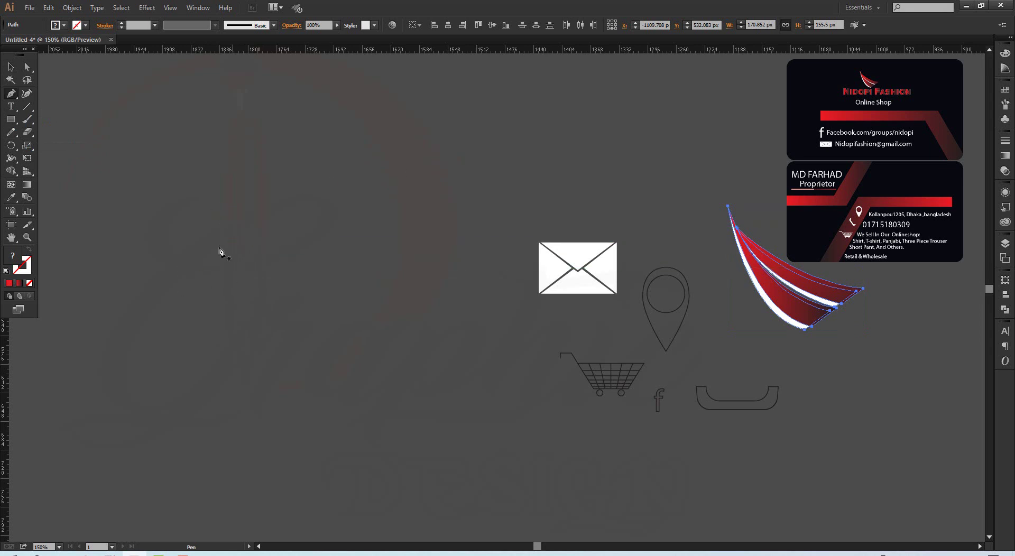
click(179, 216)
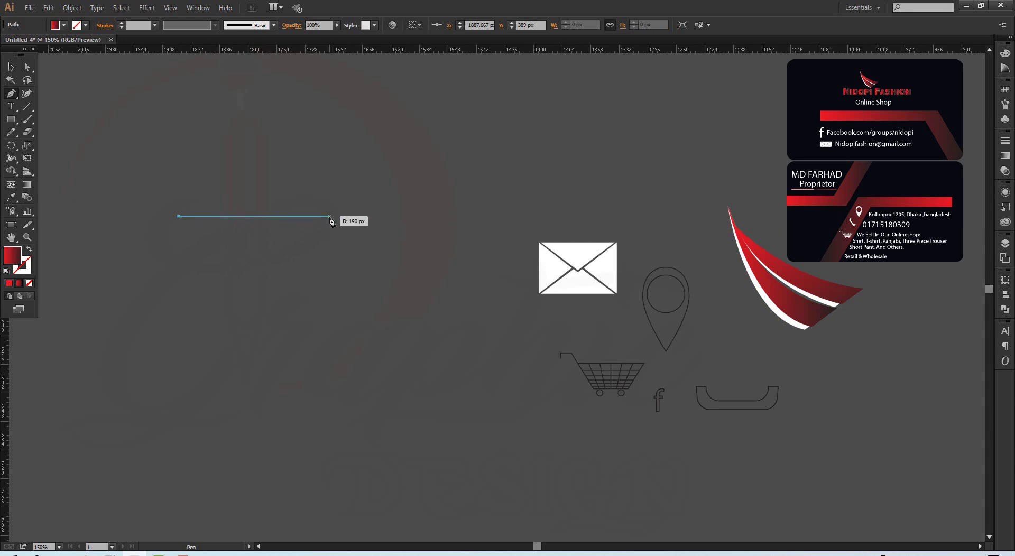
click(329, 217)
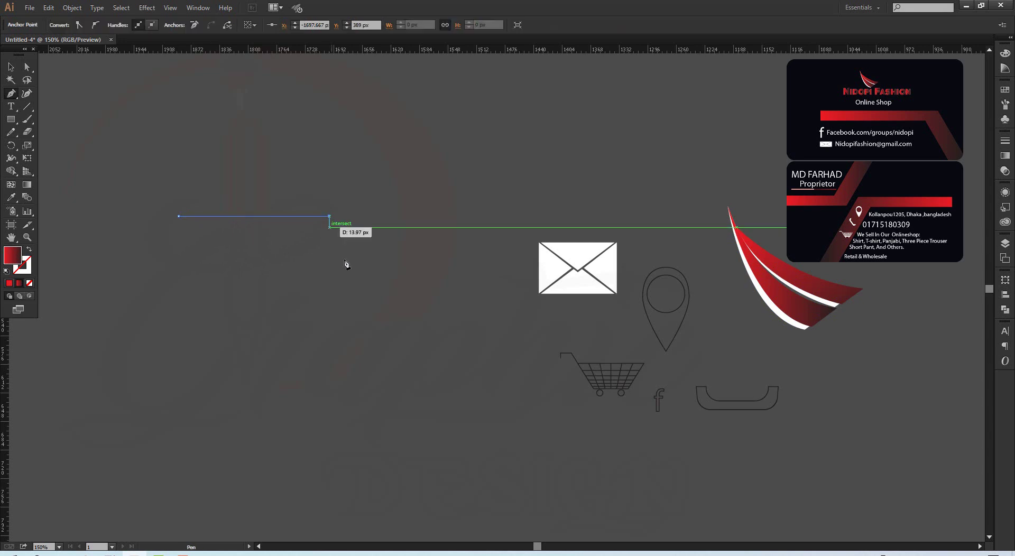
click(414, 363)
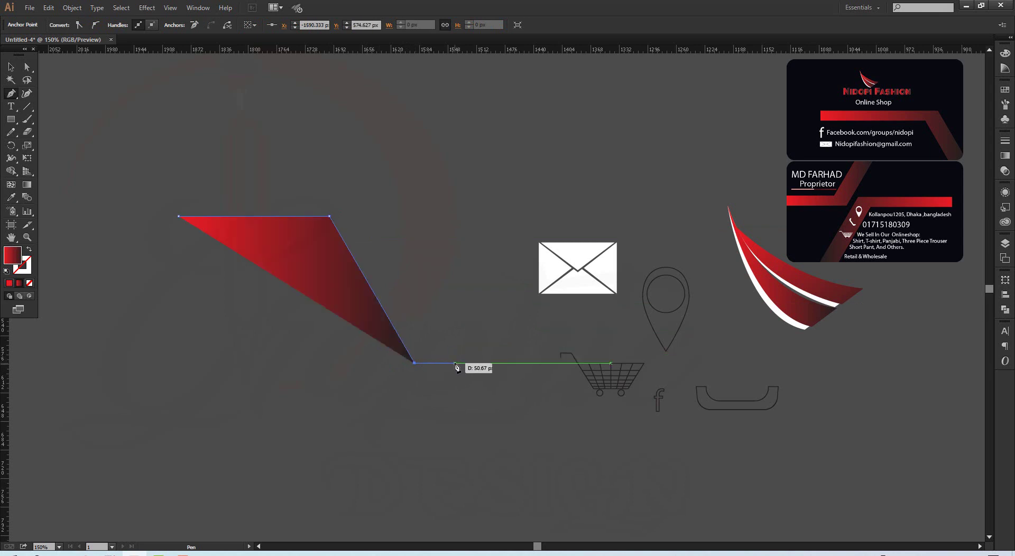
shift+click(455, 363)
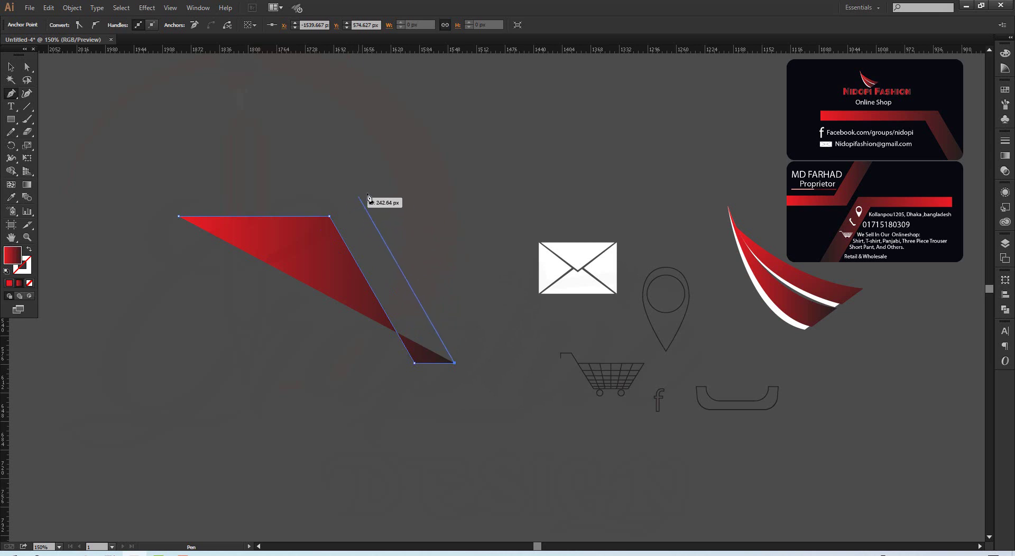
click(355, 195)
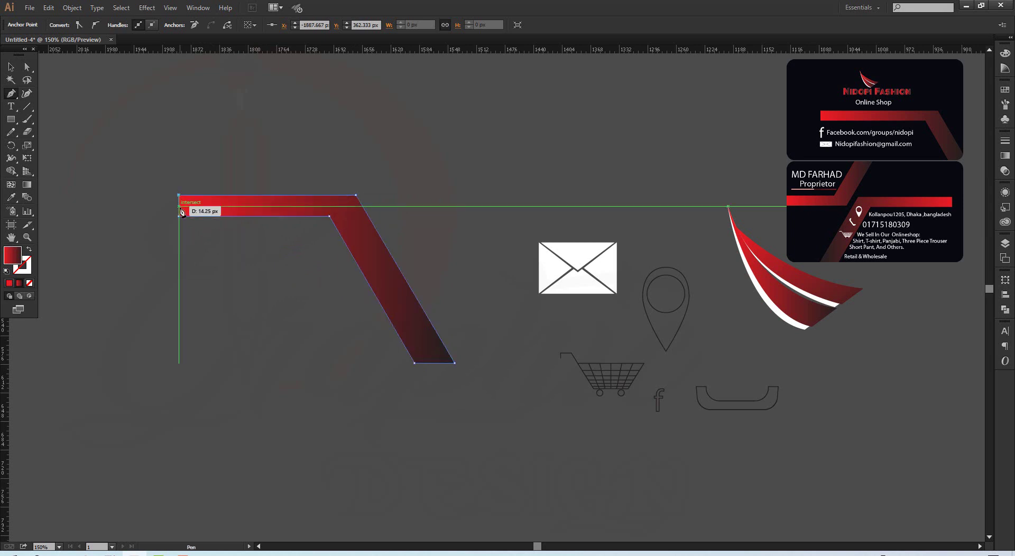
click(179, 195)
click(180, 216)
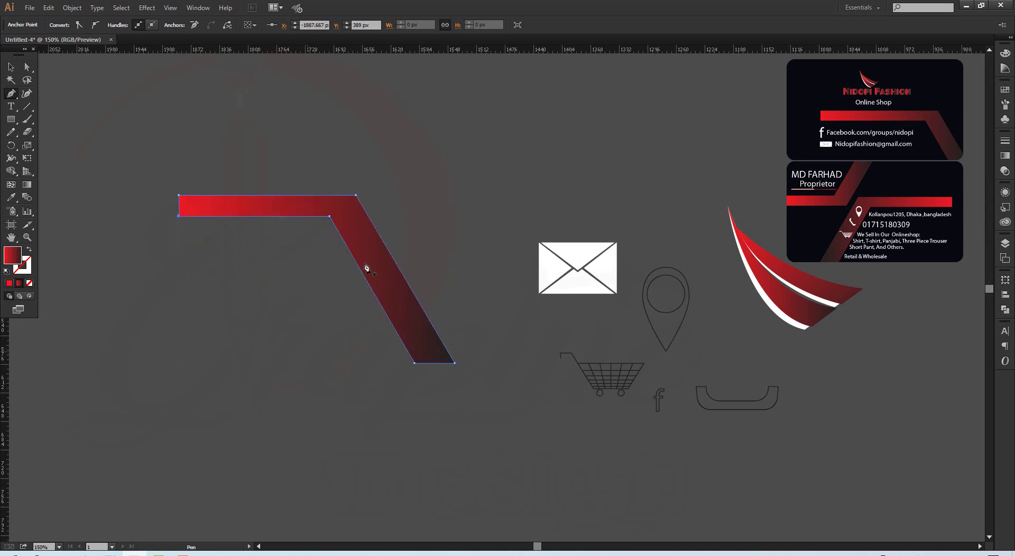
click(11, 67)
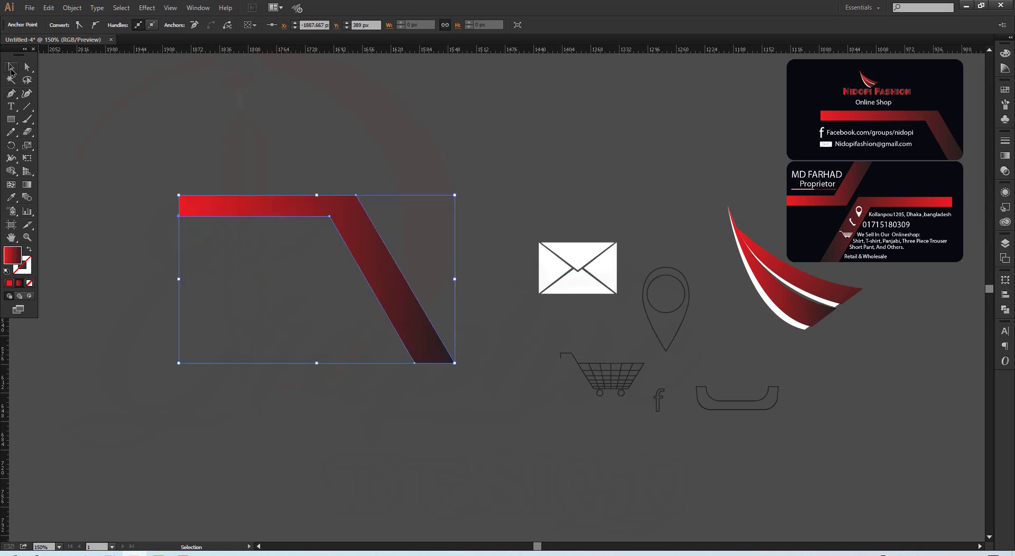
click(125, 236)
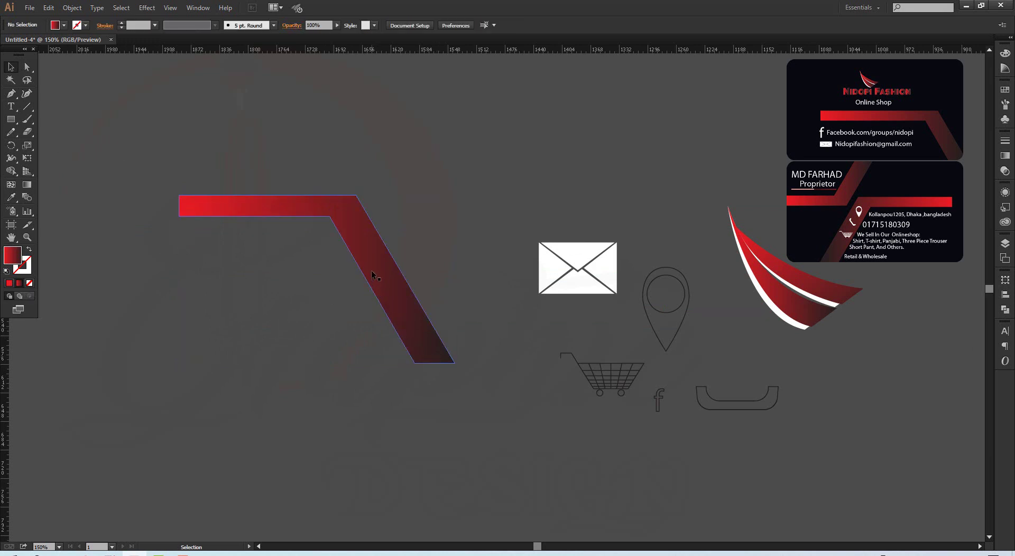
Slide the angled gradient bar down and right until it sits just left of the envelope.
drag(372, 271, 386, 307)
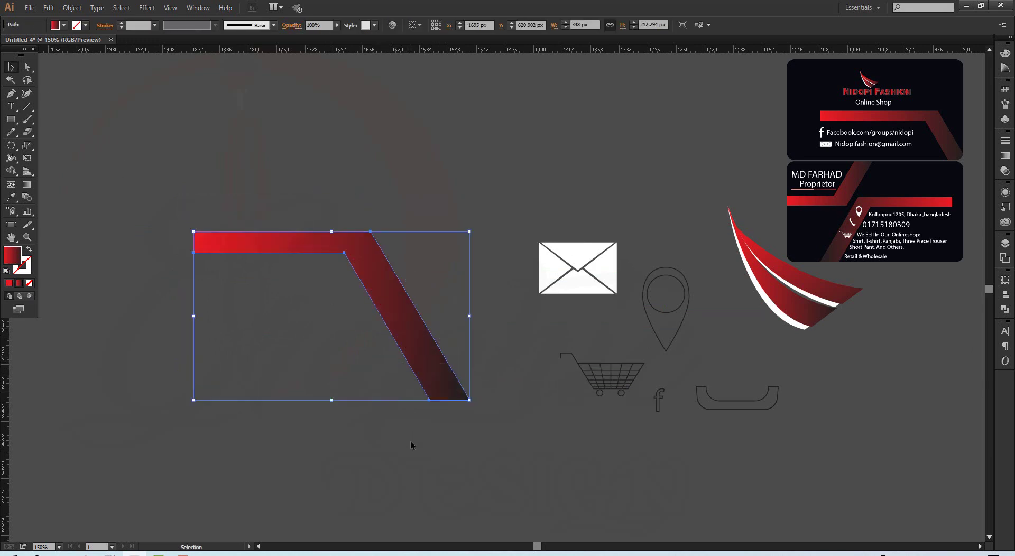
click(391, 222)
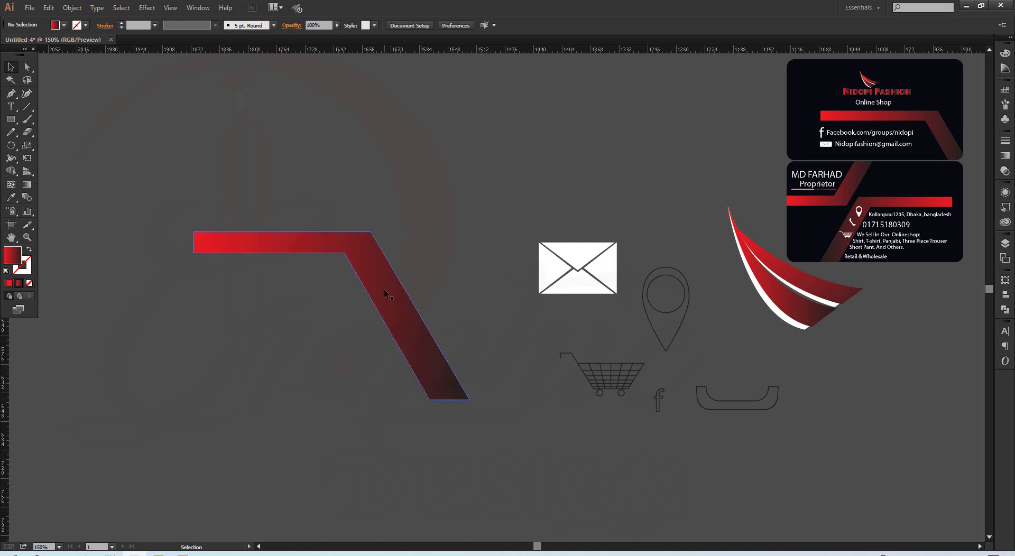
drag(384, 290, 439, 291)
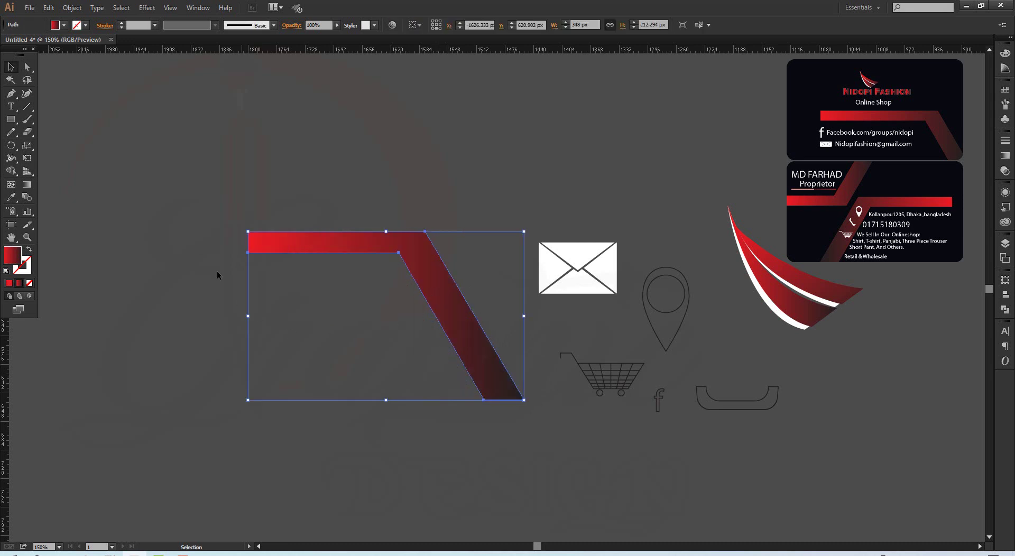